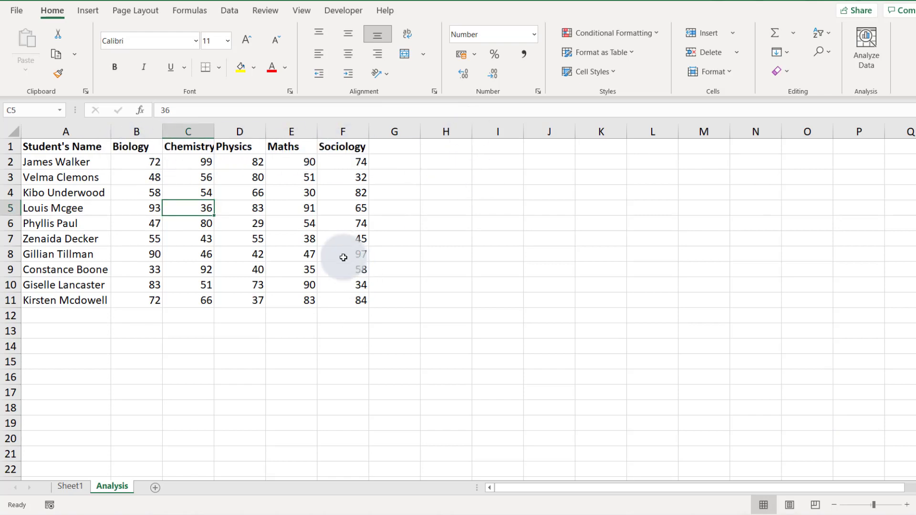
- Widen columns B through F equally so that every subject heading fits within its column
drag(139, 131, 345, 142)
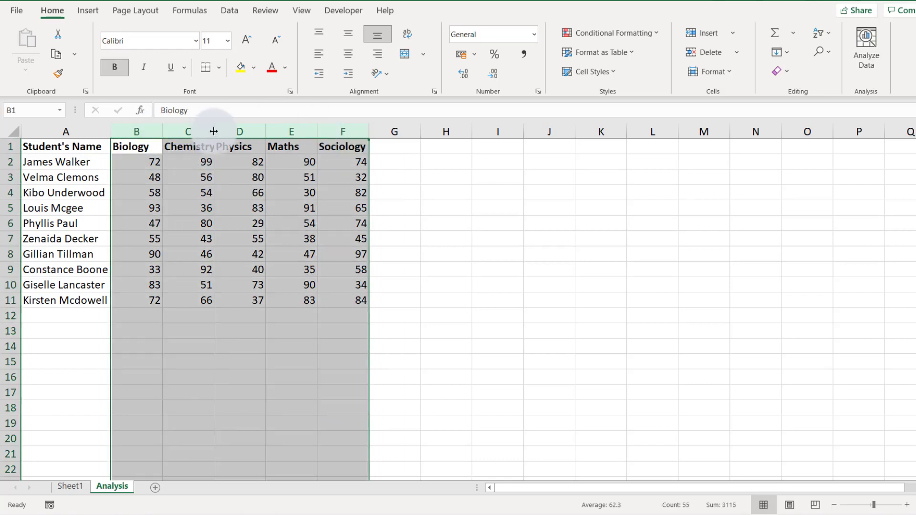
mouse_move(214, 131)
mouse_down()
mouse_move(194, 131)
mouse_move(231, 132)
mouse_up()
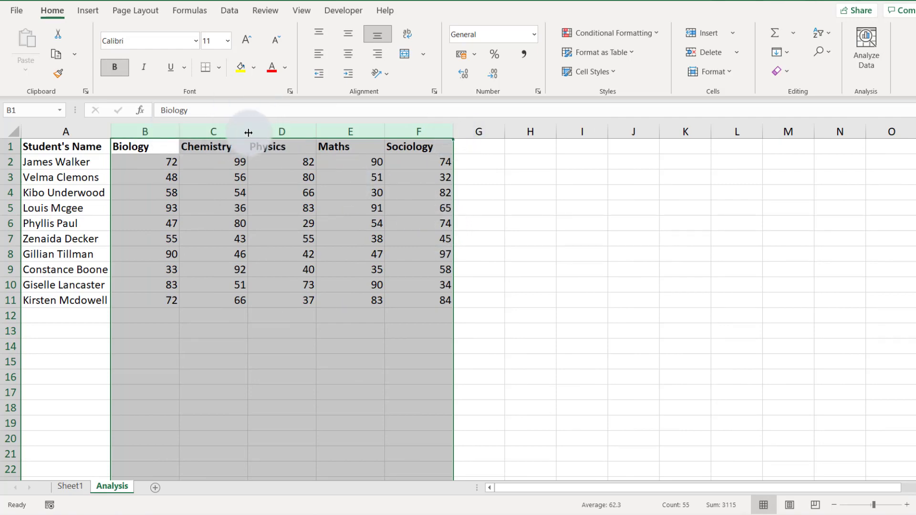
click(242, 176)
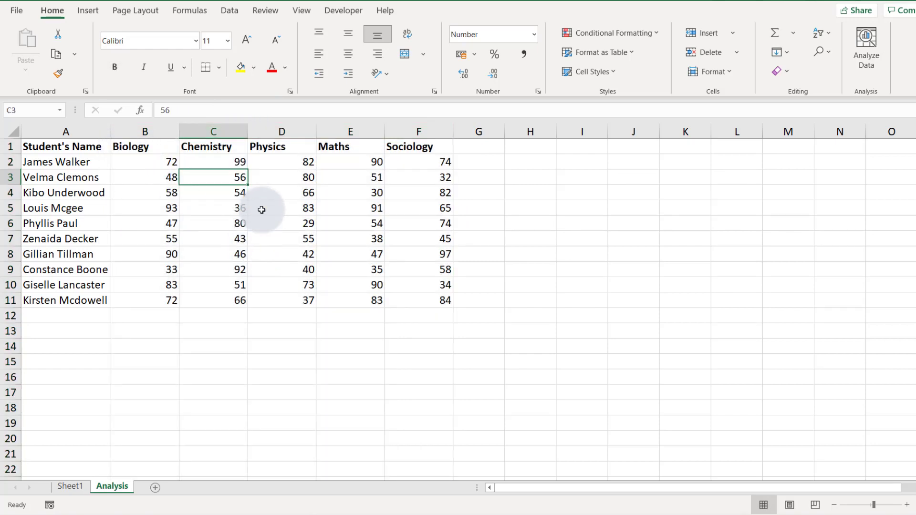
- Center the header row from Student's Name to Sociology (A1:F1) horizontally
drag(406, 149, 81, 151)
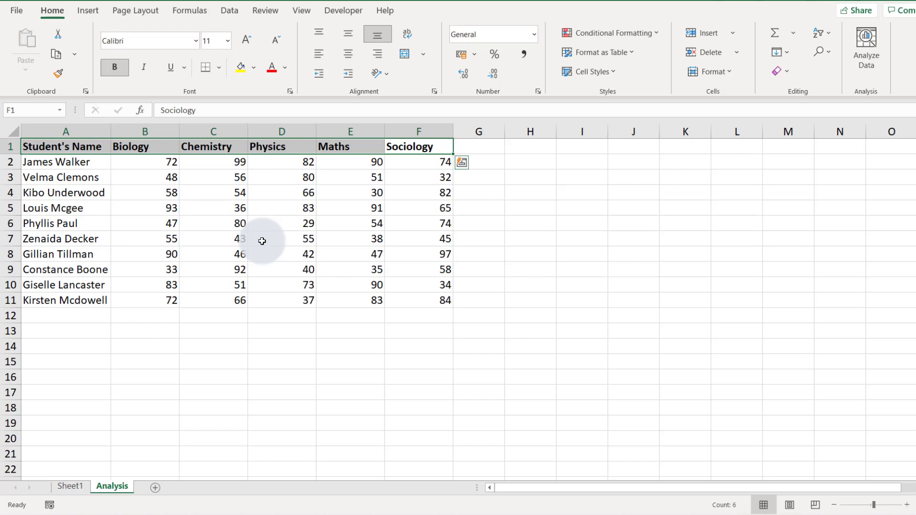
key(alt+h)
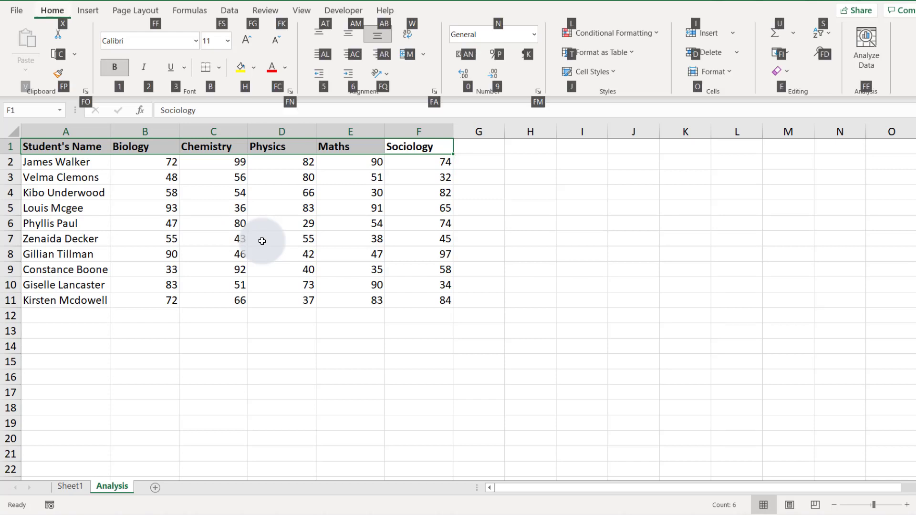
key(a)
key(c)
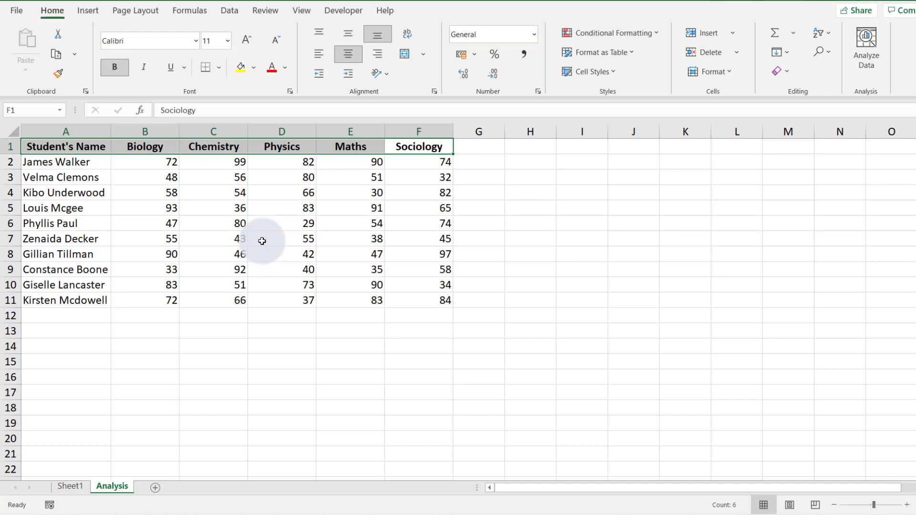
- Add the heading "Total Marks" in G1 and fit column G's width to it
click(472, 161)
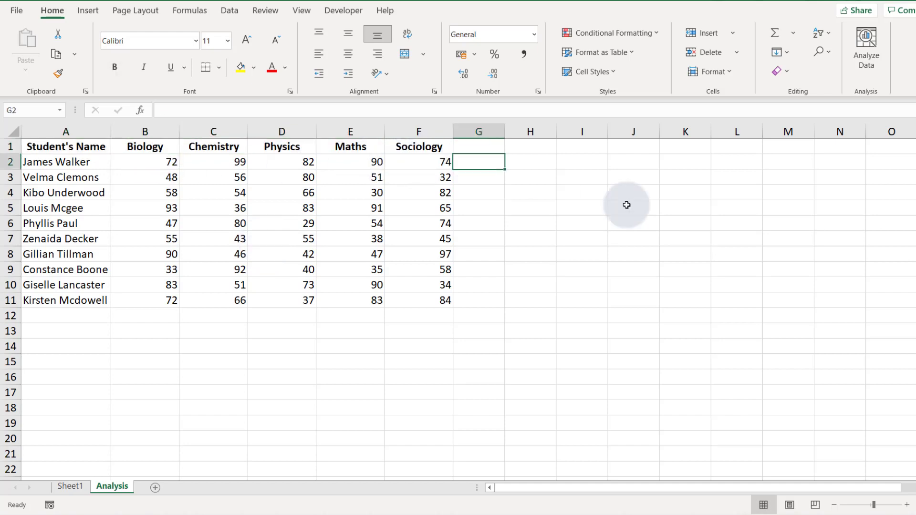
key(Up)
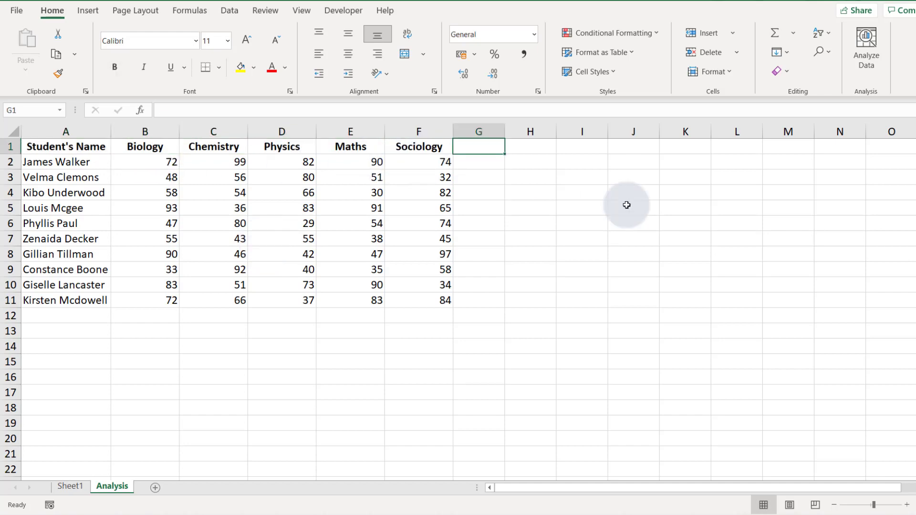
text(Total Marks)
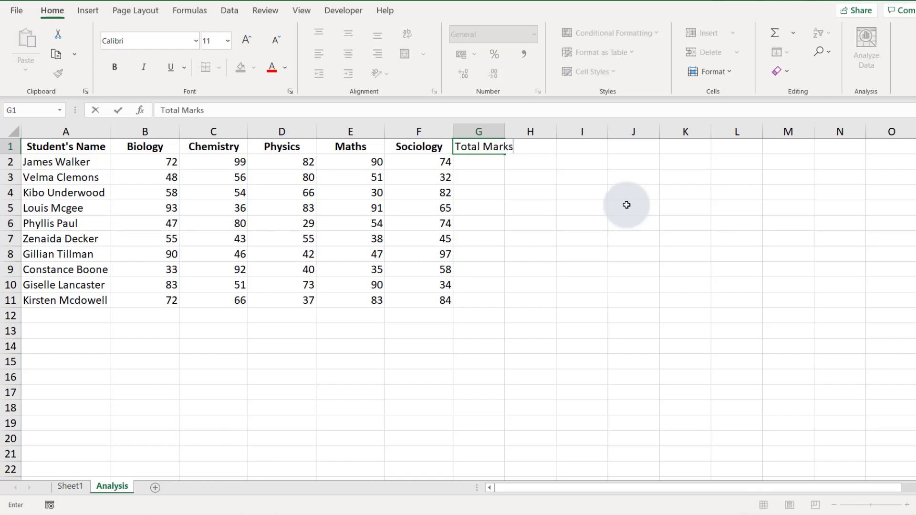
key(Return)
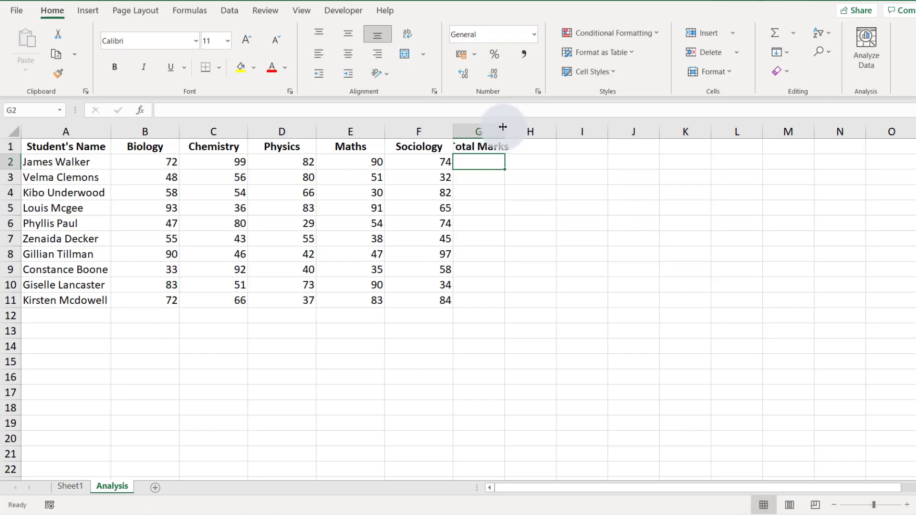
double_click(504, 127)
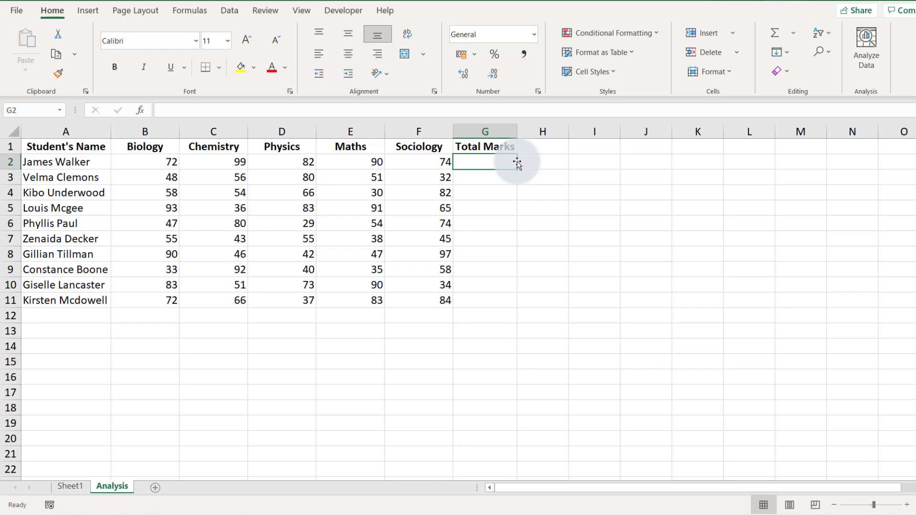
- Total the first student's marks in G2 with =SUM(B2:F2) and fill the formula down to G11
key(alt+equal)
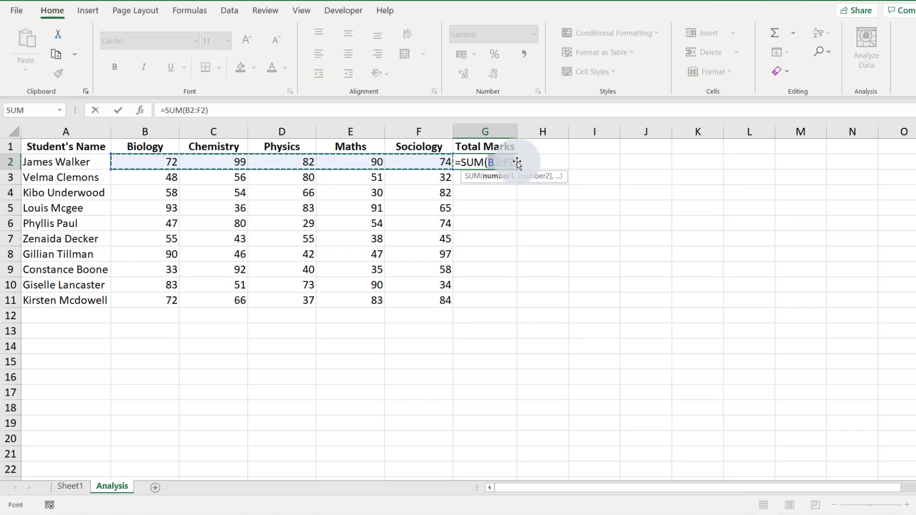
key(ctrl+Return)
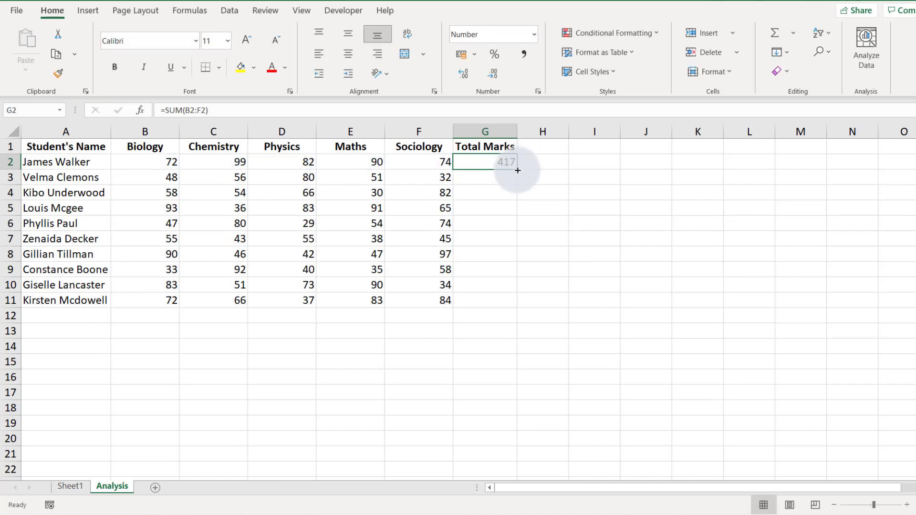
double_click(518, 172)
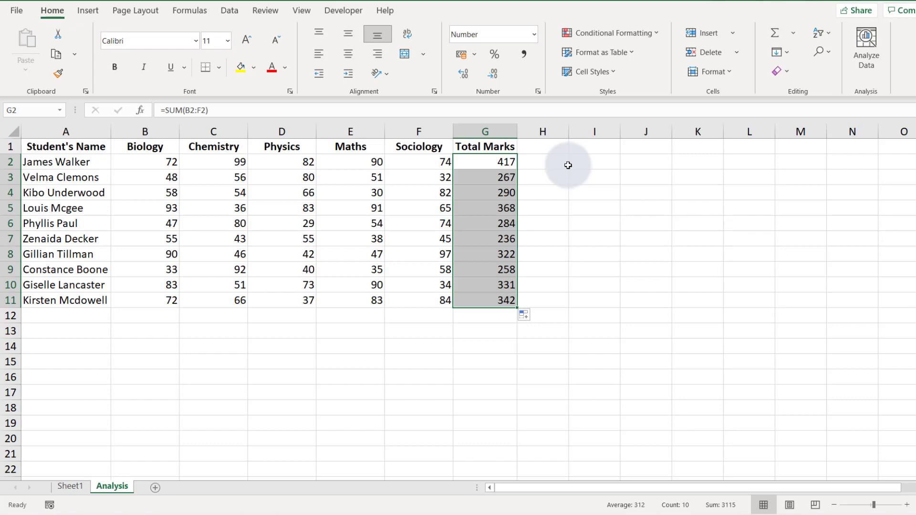
- Add the heading "Maxium Marks" in H1 and fit column H's width to it
click(551, 144)
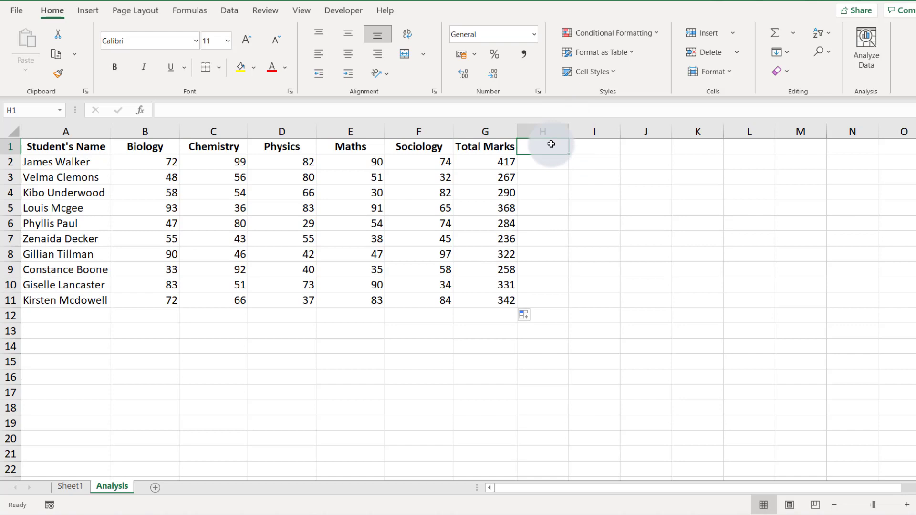
text(Ma)
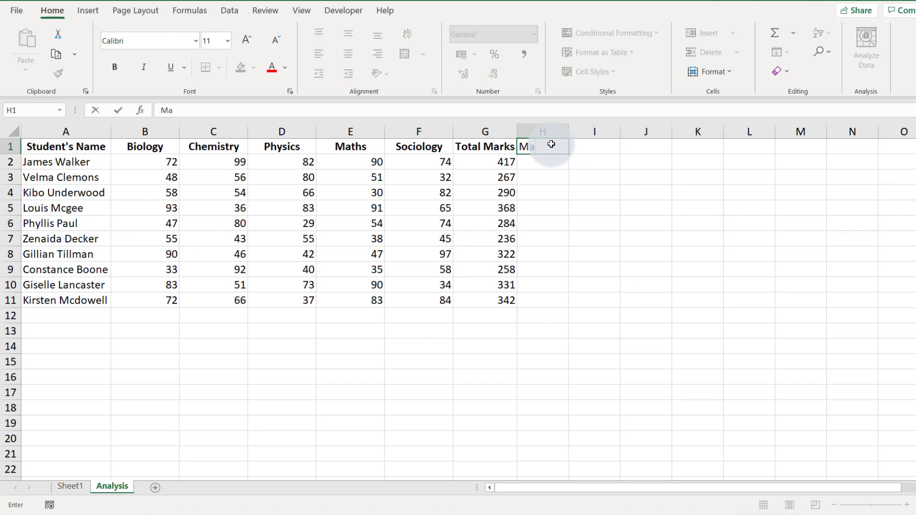
text(xium Marks)
key(Return)
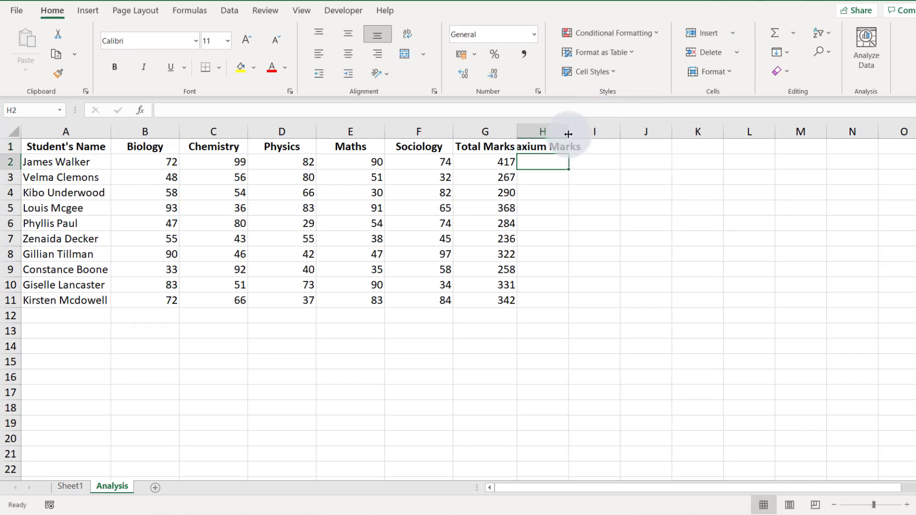
double_click(569, 134)
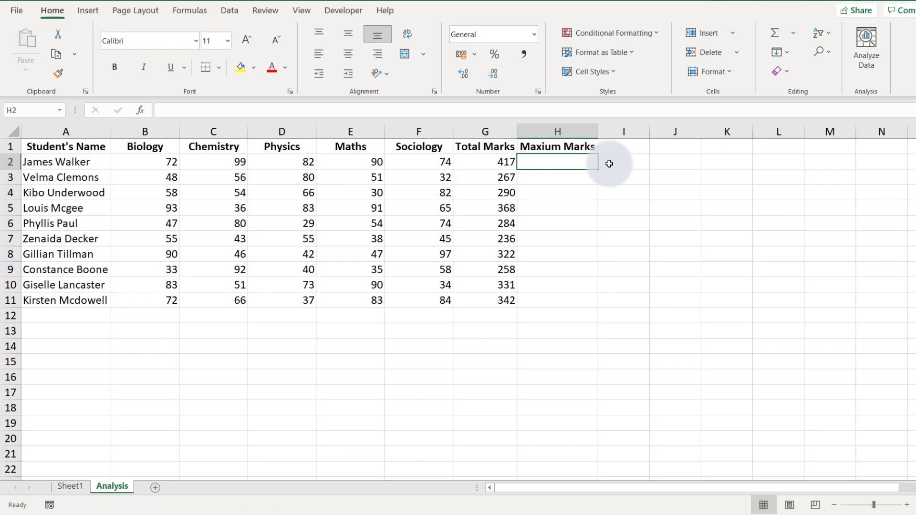
- Enter 500 as the maximum marks in H2 and fill it down to H11
text(500)
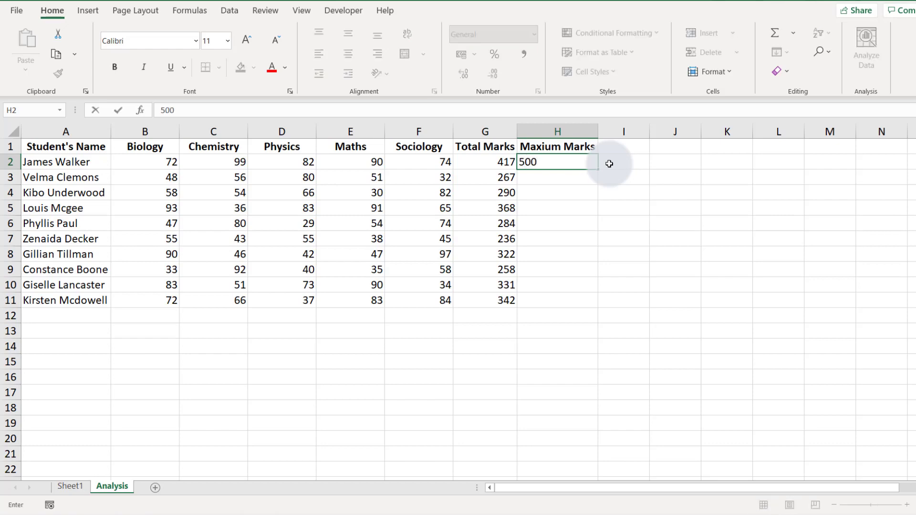
key(Return)
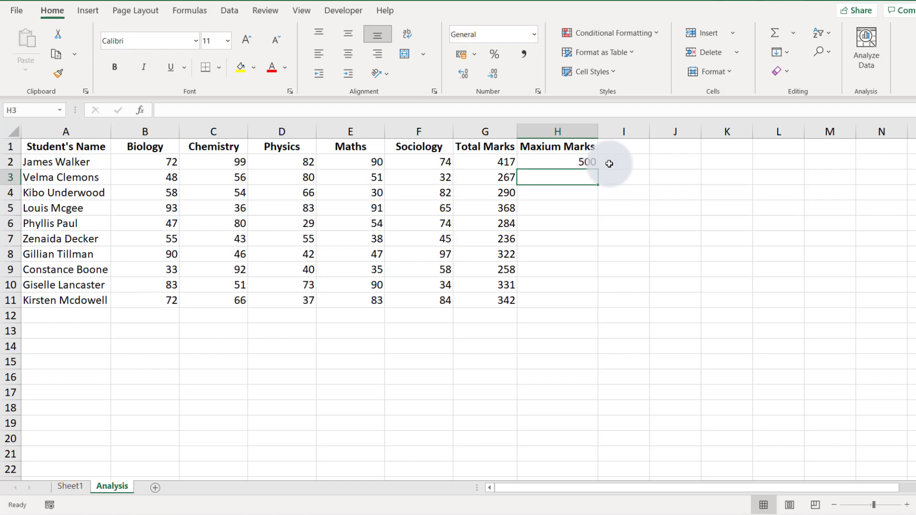
click(589, 161)
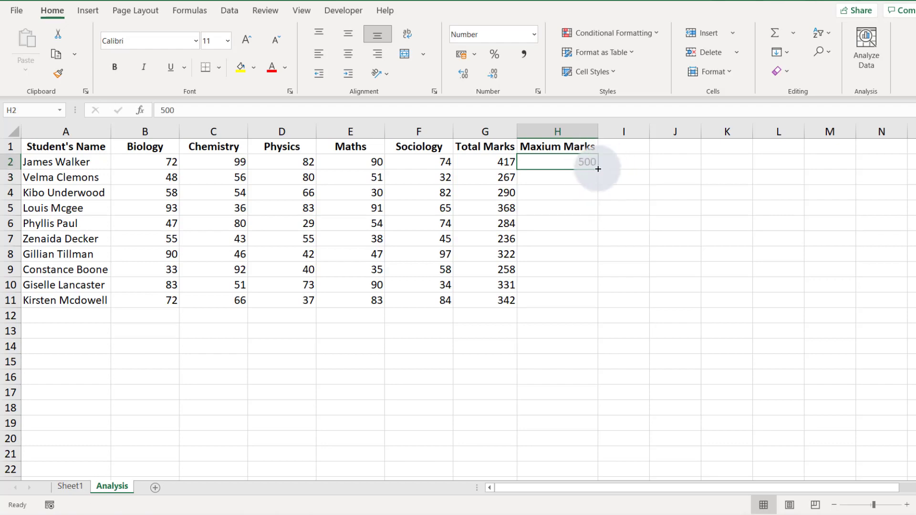
double_click(598, 169)
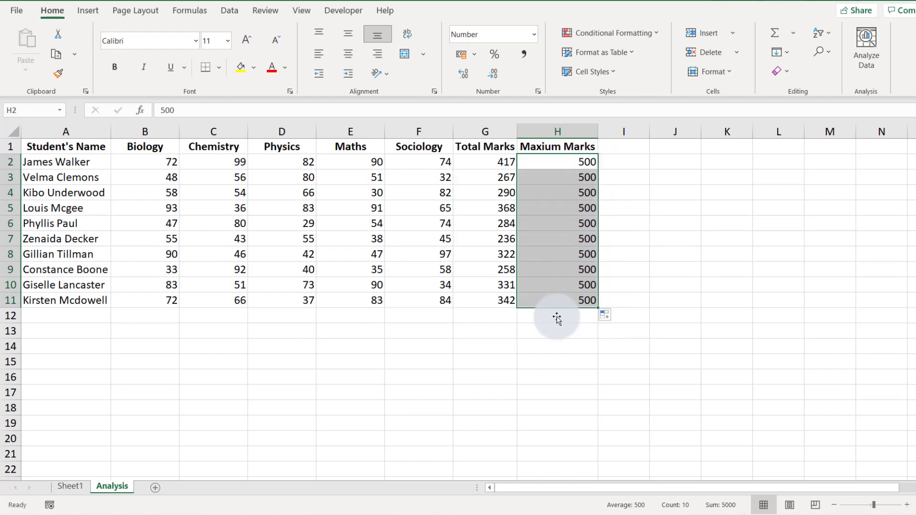
- Enter the heading "Percentage" in cell I1
click(618, 146)
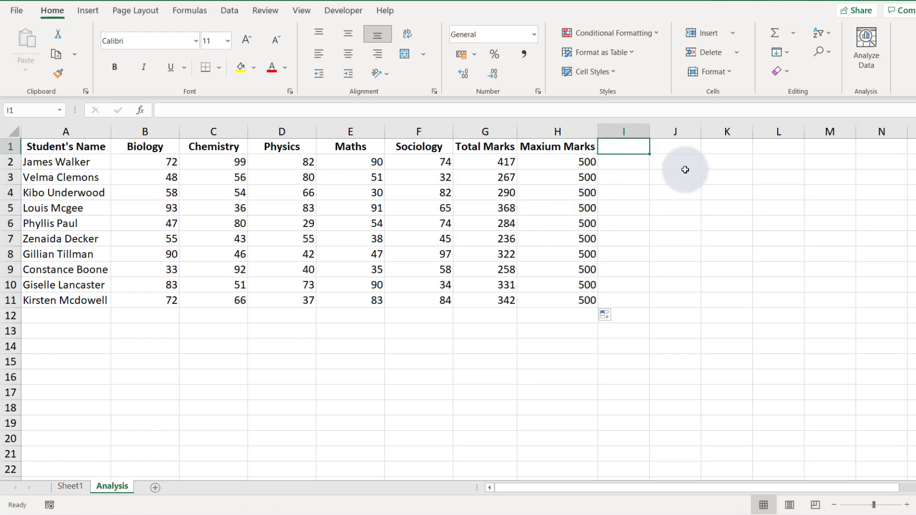
text(Percentage)
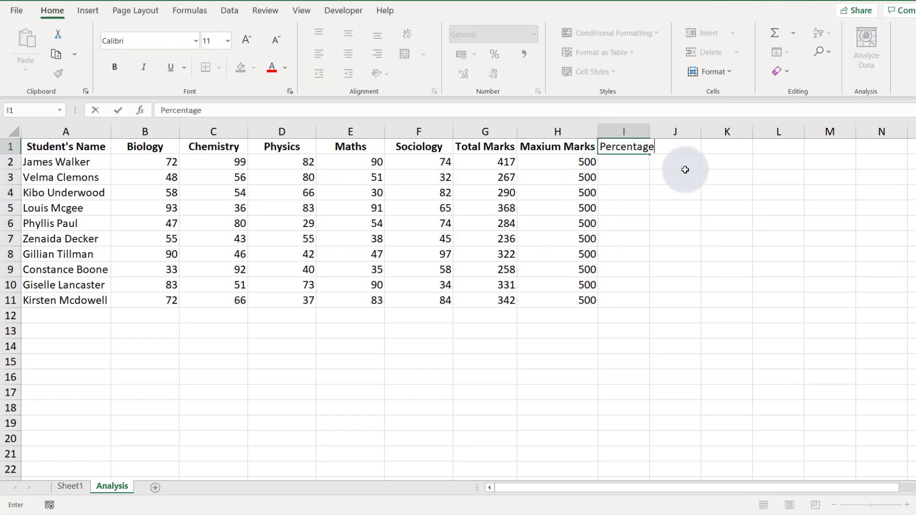
key(Return)
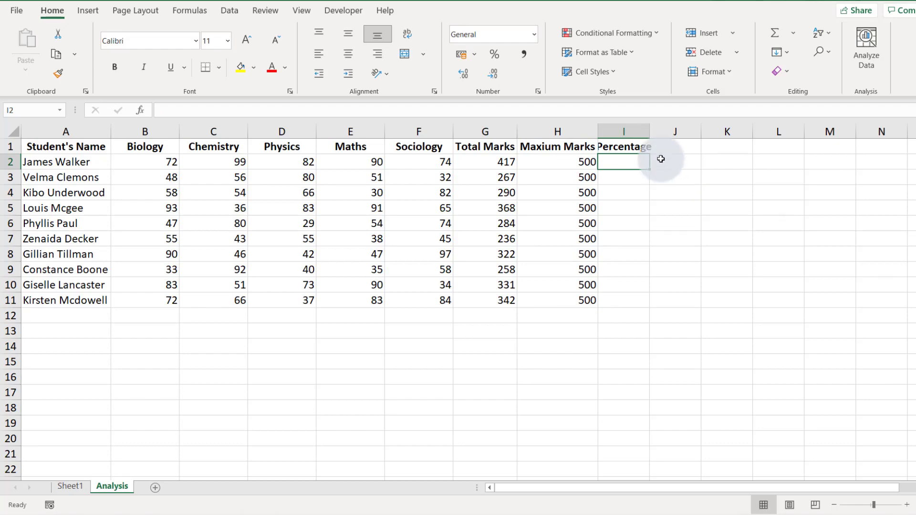
- Set the heading in cell I1 to "%"
click(637, 148)
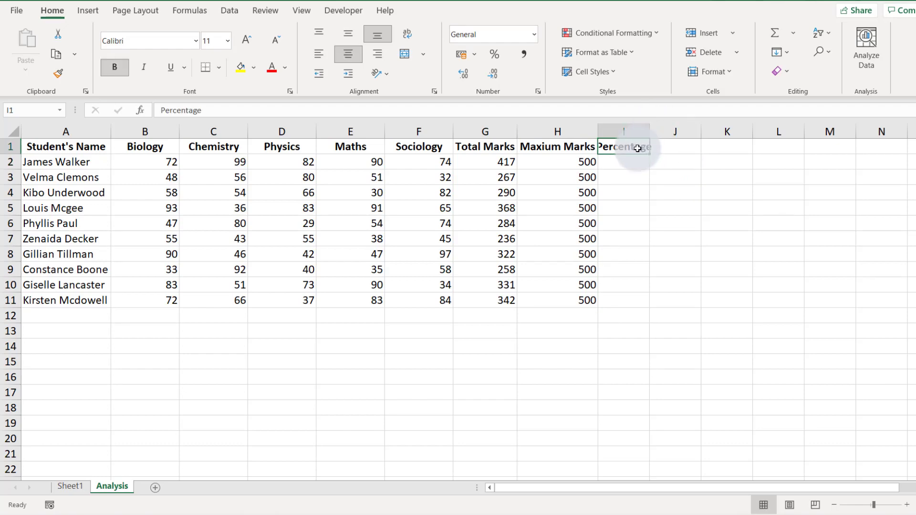
text(%)
key(Return)
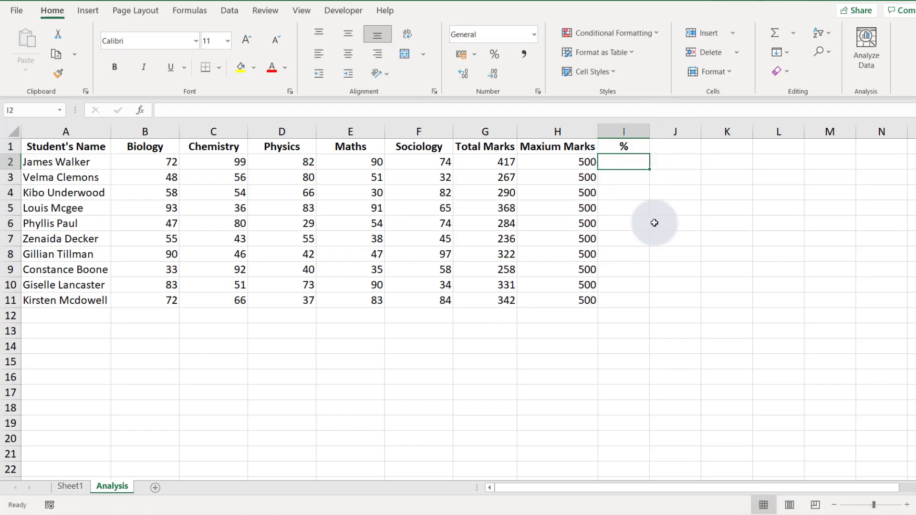
- Calculate the first student's share of the maximum marks in I2 with the formula =G2/H2
text(=)
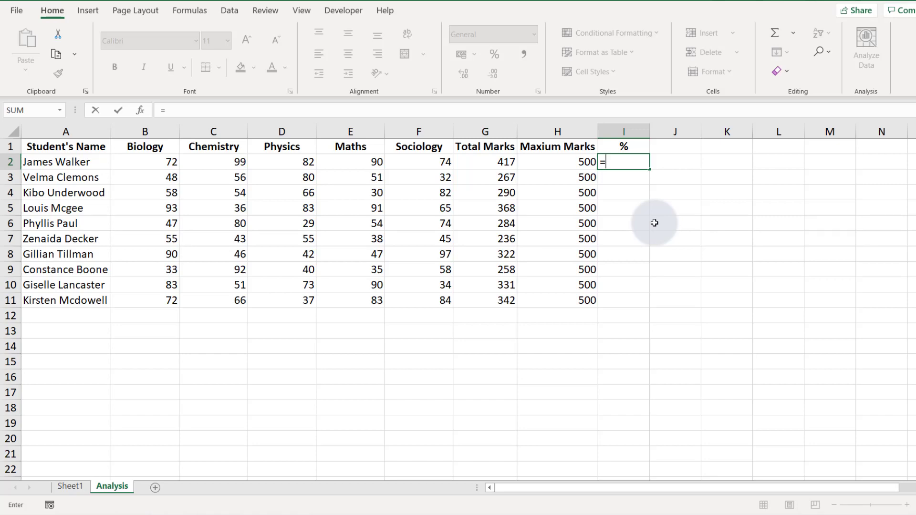
key(Left)
key(Left)
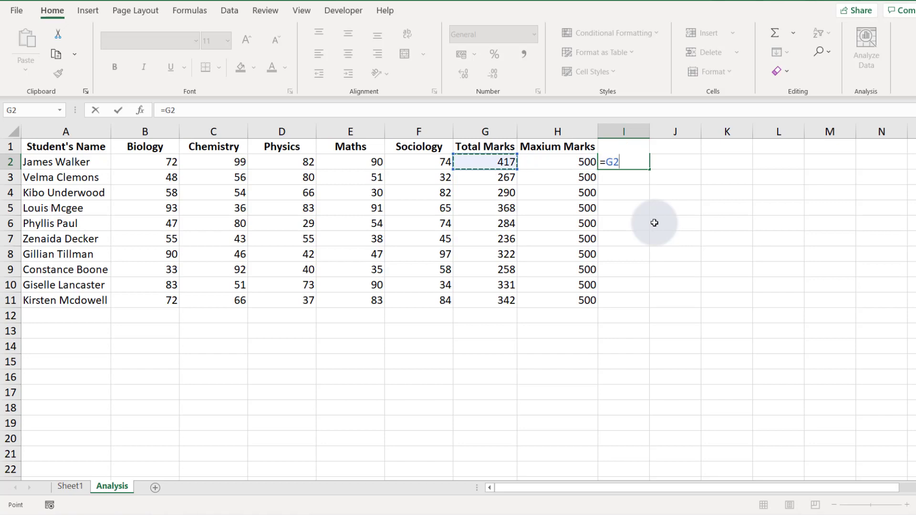
text(/)
key(Left)
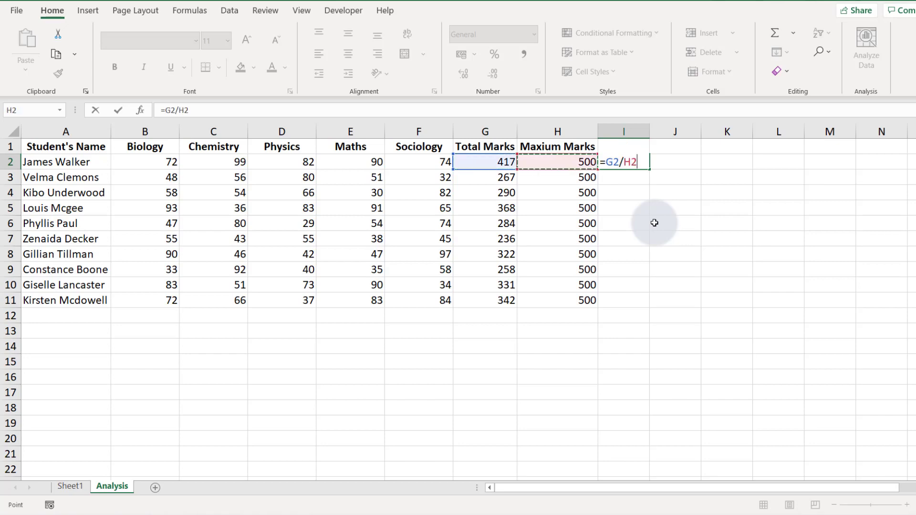
key(Return)
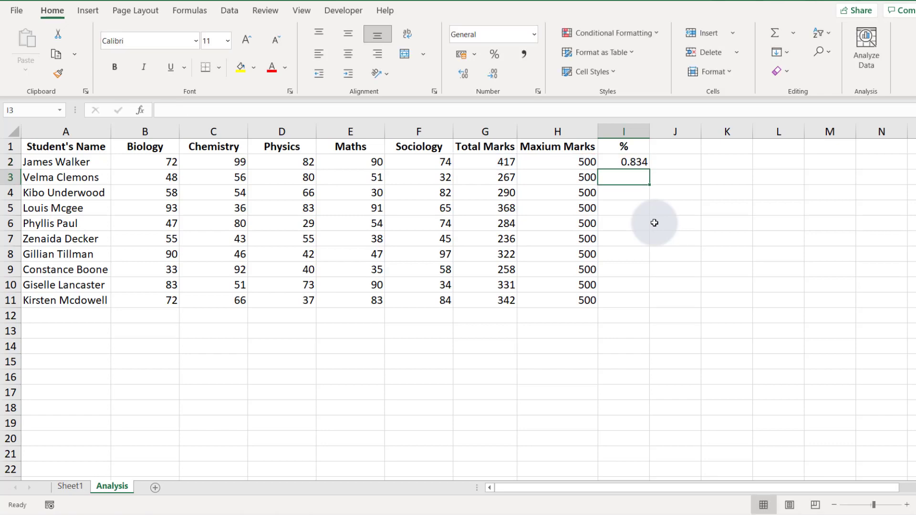
- Format I2 as a percentage with two decimal places and fill its formula down to I11
key(Up)
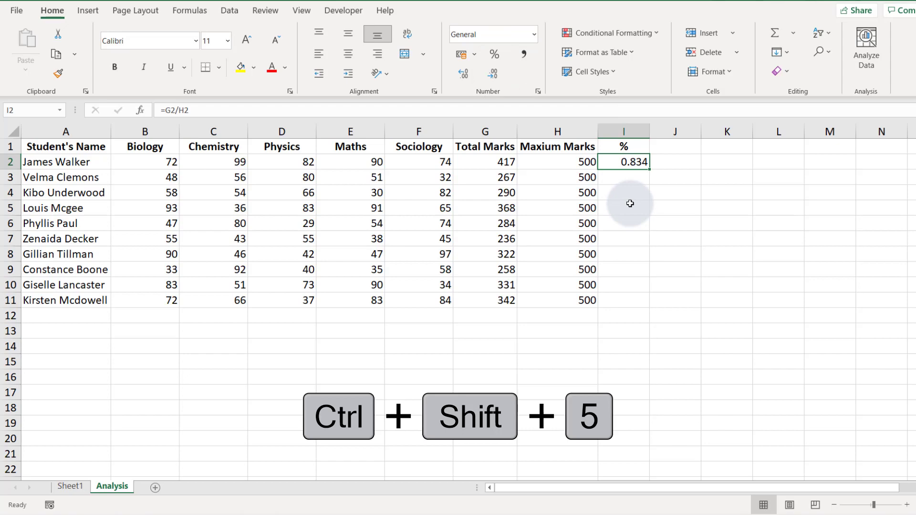
key(ctrl+shift+5)
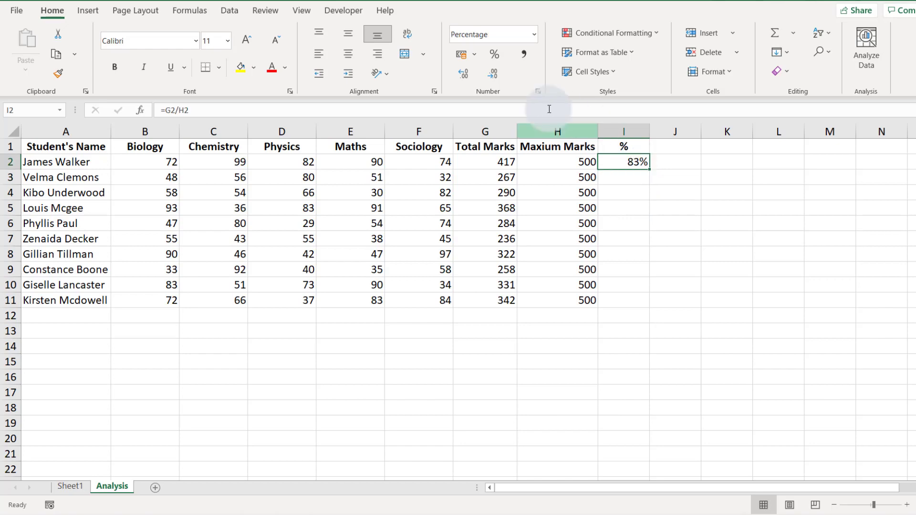
click(462, 75)
click(462, 75)
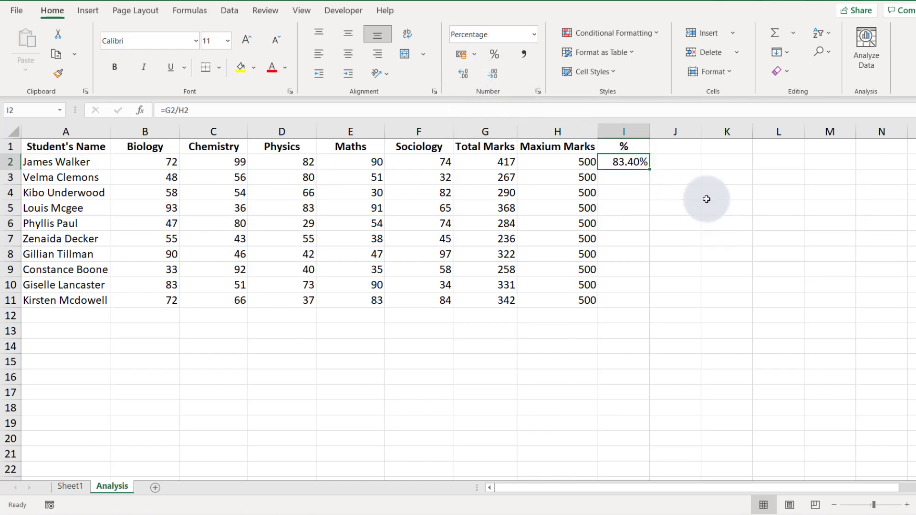
double_click(650, 172)
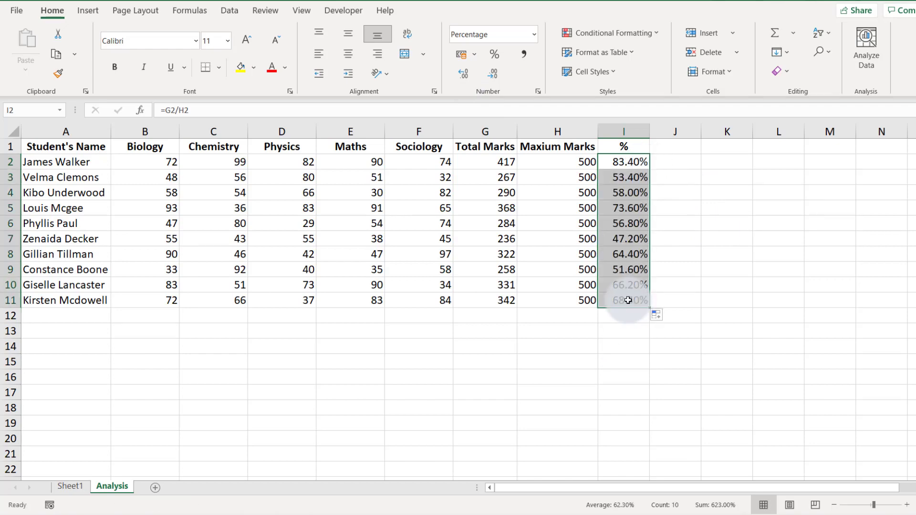
- Enter the heading "Rank" in cell J1
click(667, 152)
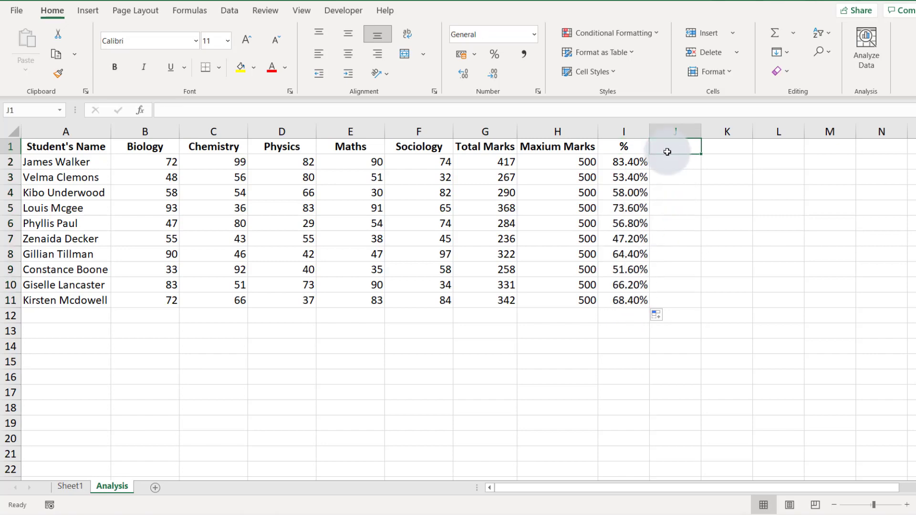
text(Rank)
key(Return)
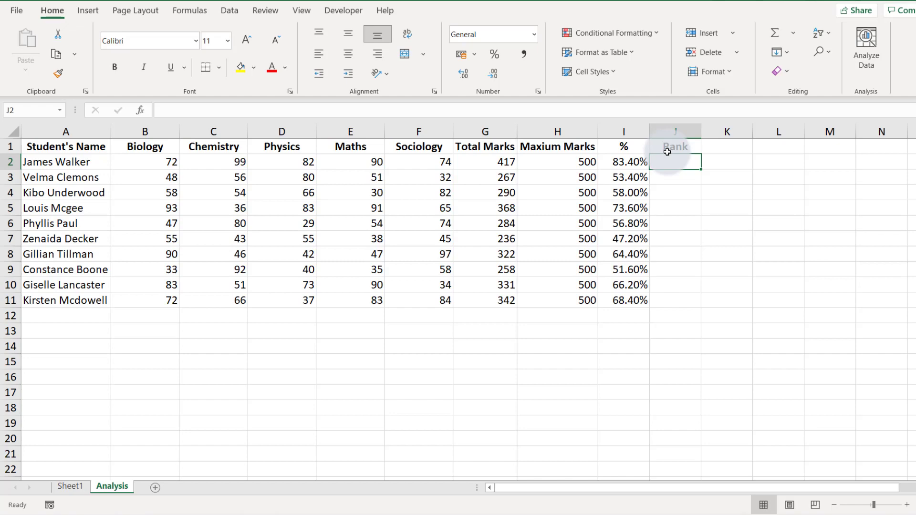
- Rank the first student's percentage in J2 with the formula =RANK.EQ(I2,I2:I11,0) and fill it down to J11
text(=rank)
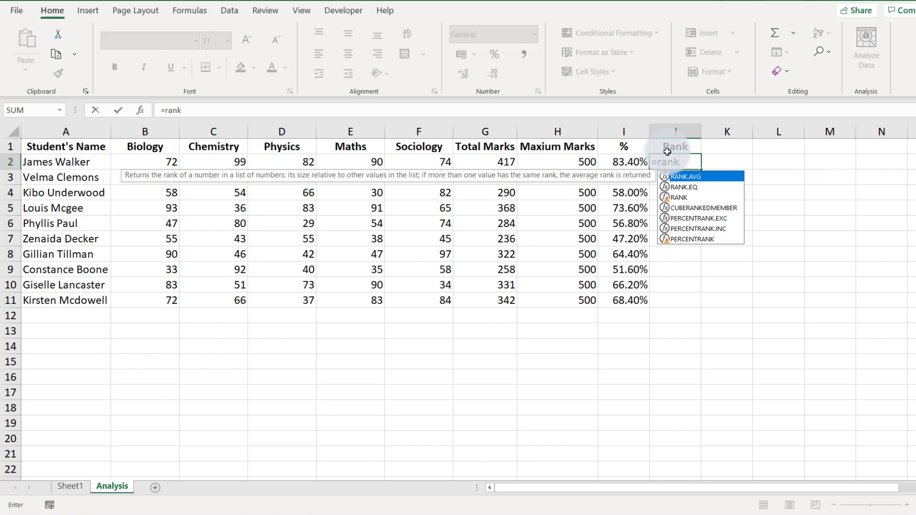
text(.eq)
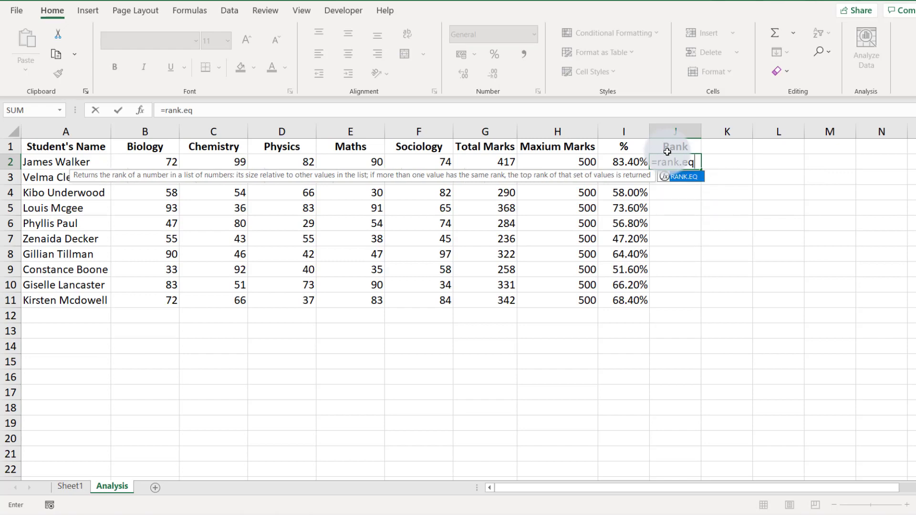
text(()
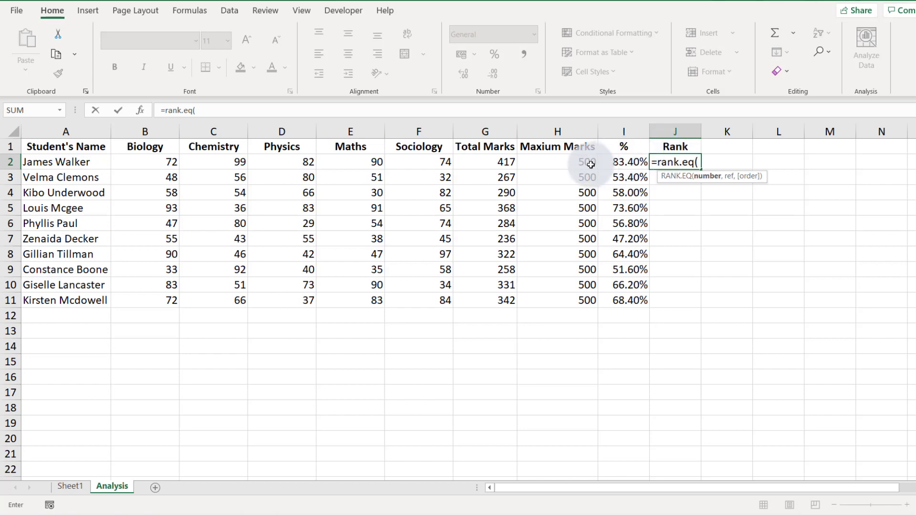
click(625, 161)
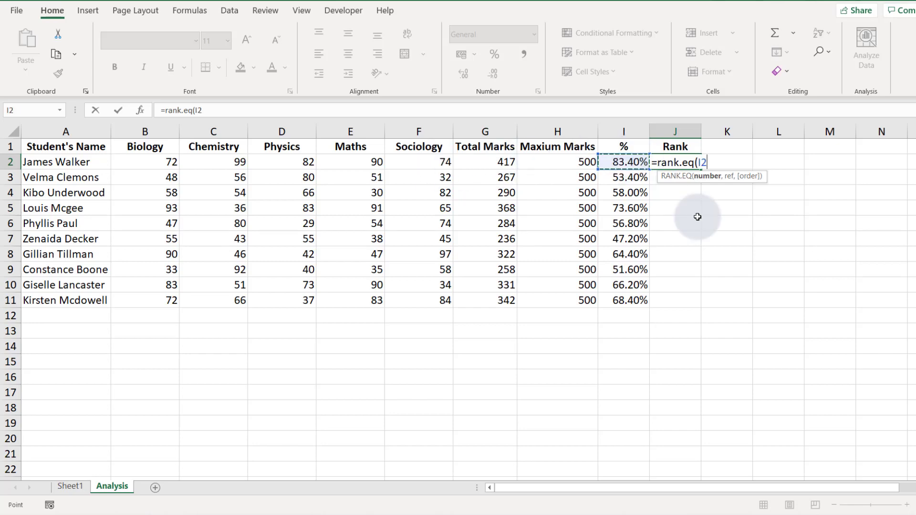
text(,)
click(623, 162)
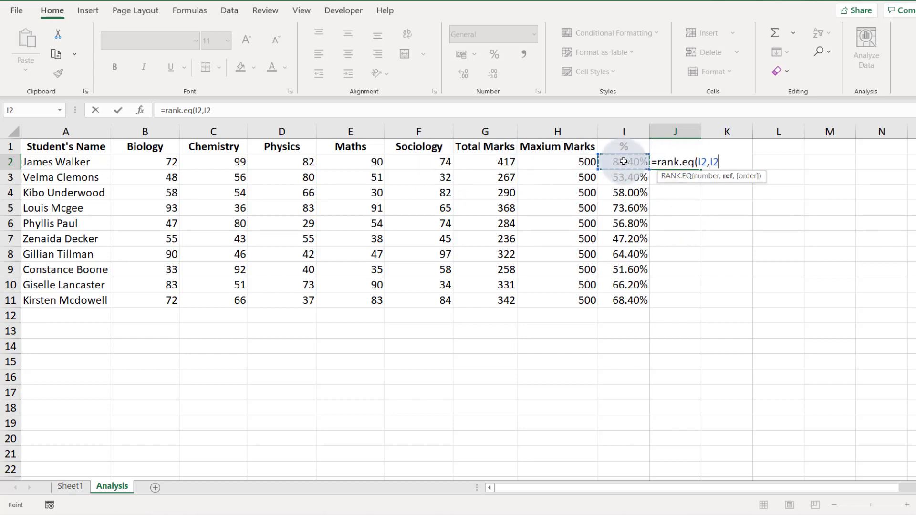
drag(624, 162, 615, 303)
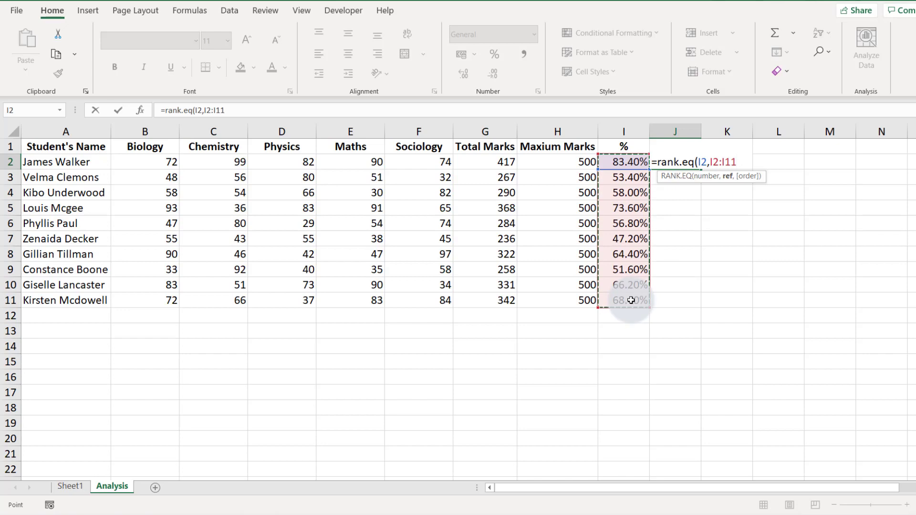
text(,)
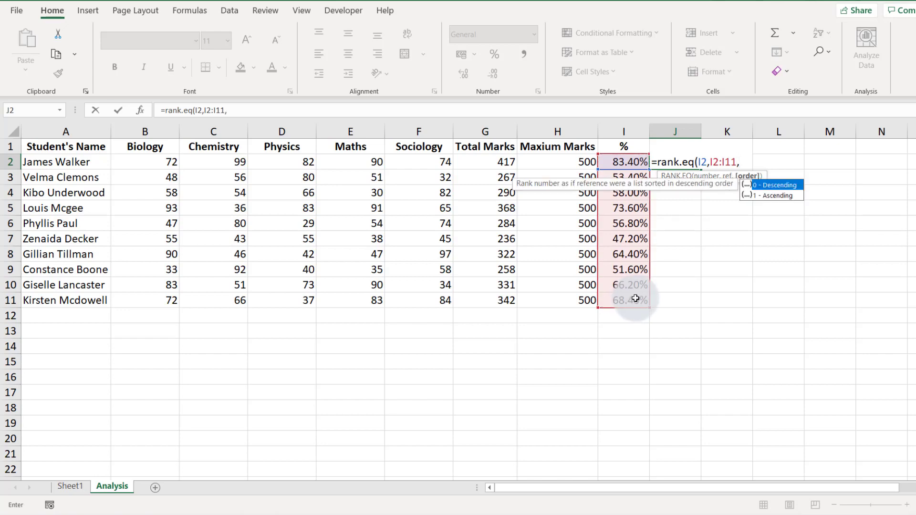
text(0)
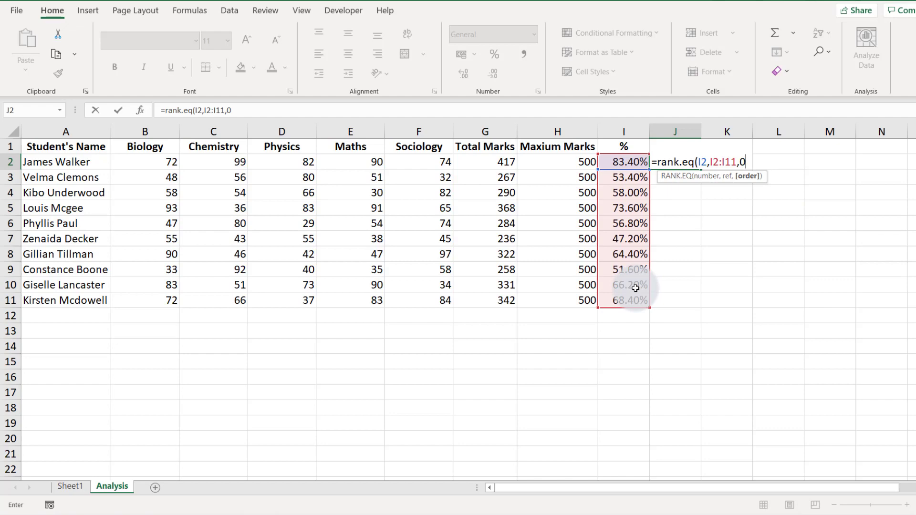
text())
key(ctrl+Return)
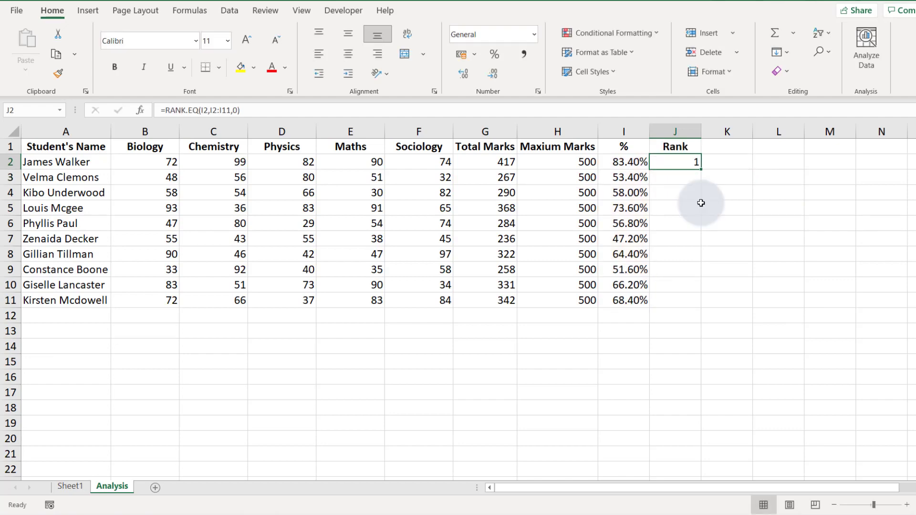
double_click(699, 169)
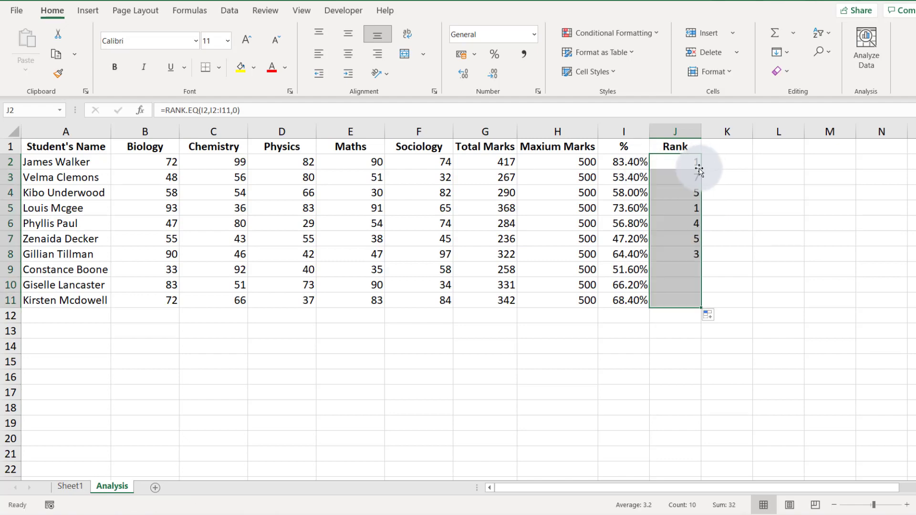
- Examine the rank formulas in column J, comparing the reference ranges used in J2, J3, J4 and J11
click(756, 175)
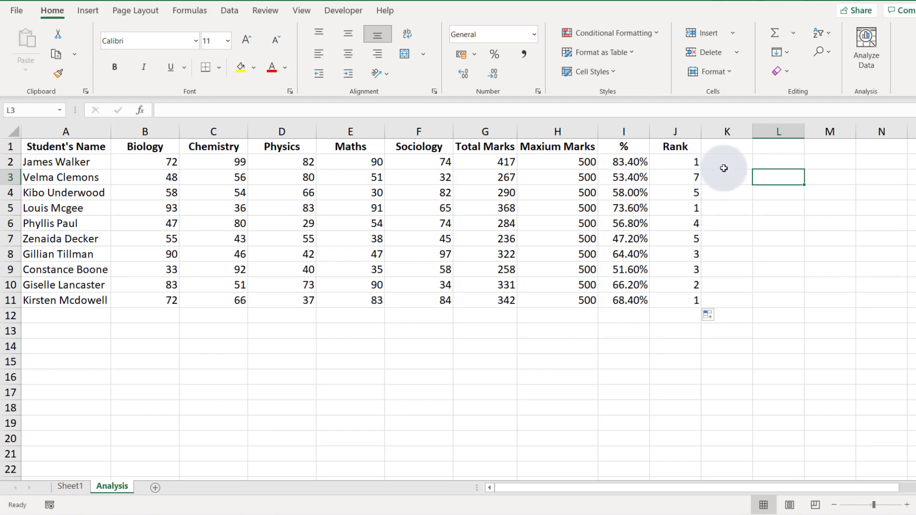
click(689, 165)
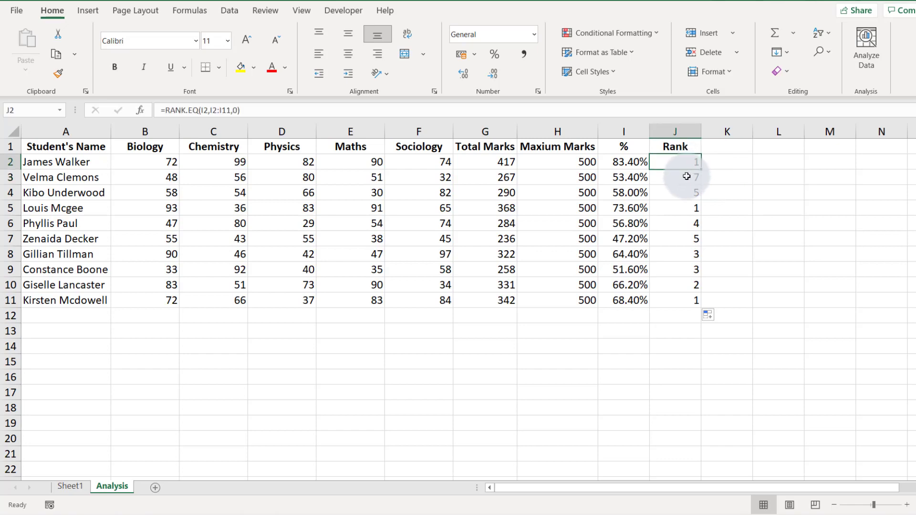
click(687, 209)
click(686, 299)
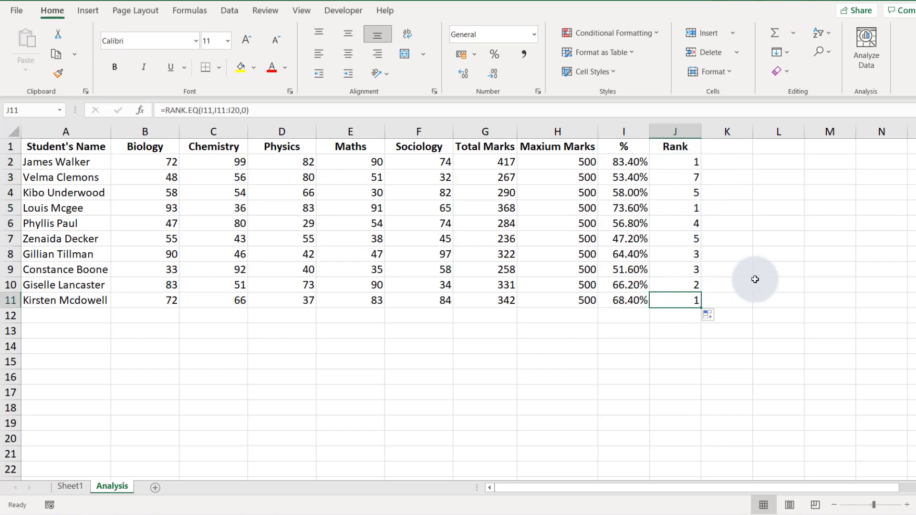
click(806, 237)
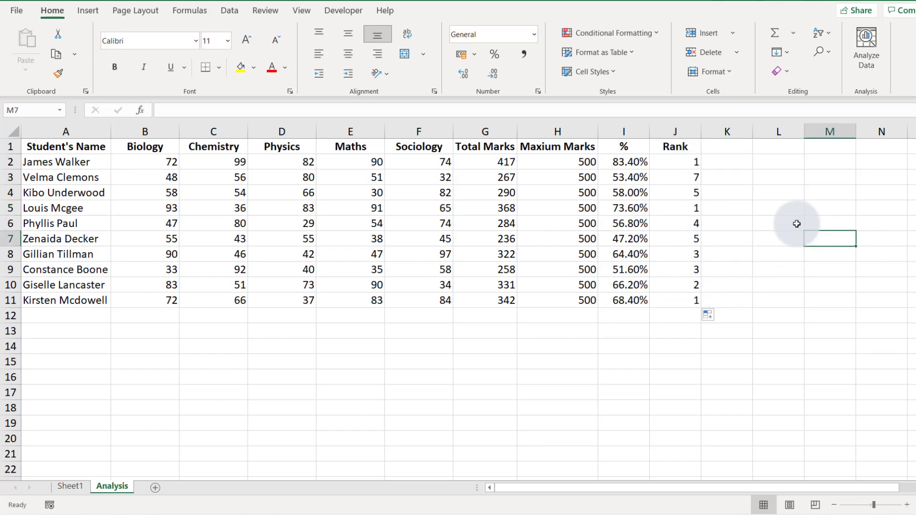
click(687, 158)
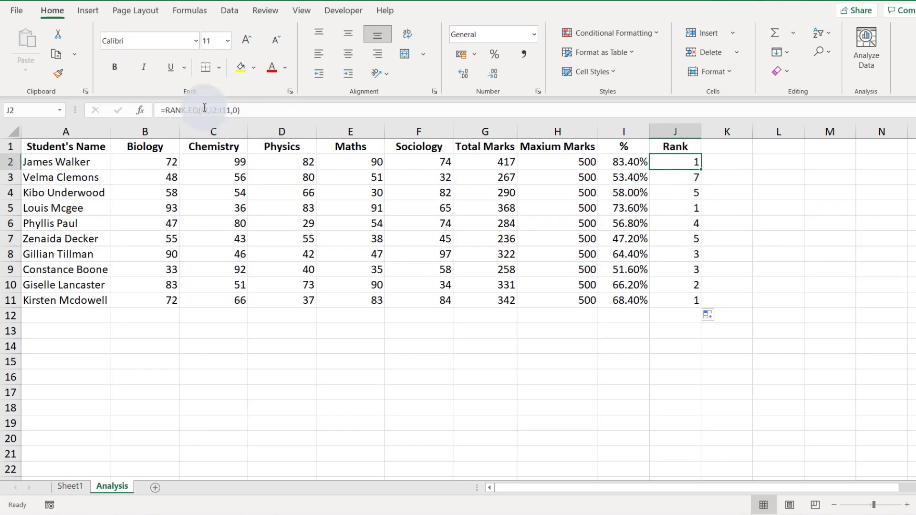
click(675, 178)
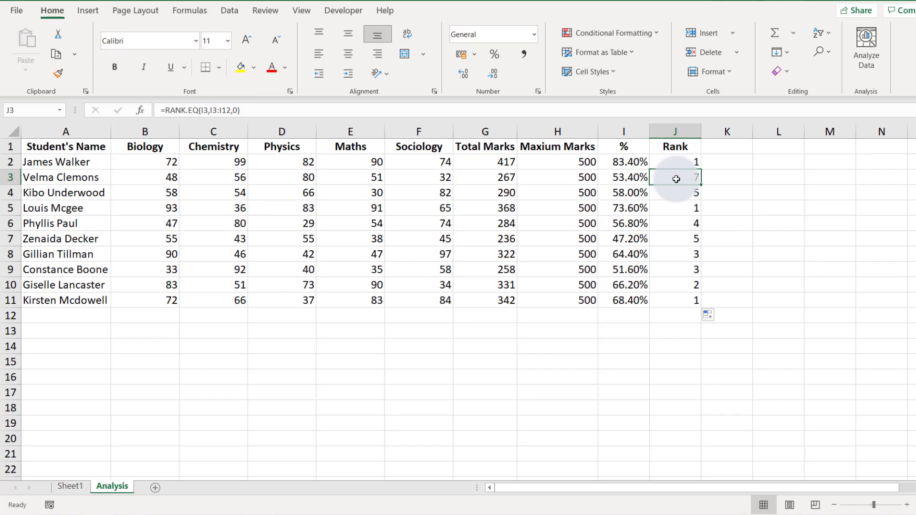
click(209, 108)
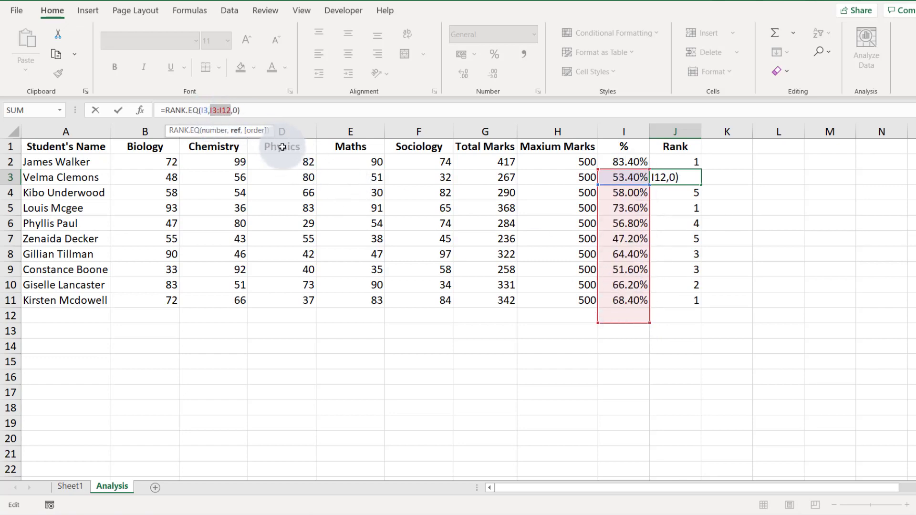
key(ctrl+Return)
click(694, 187)
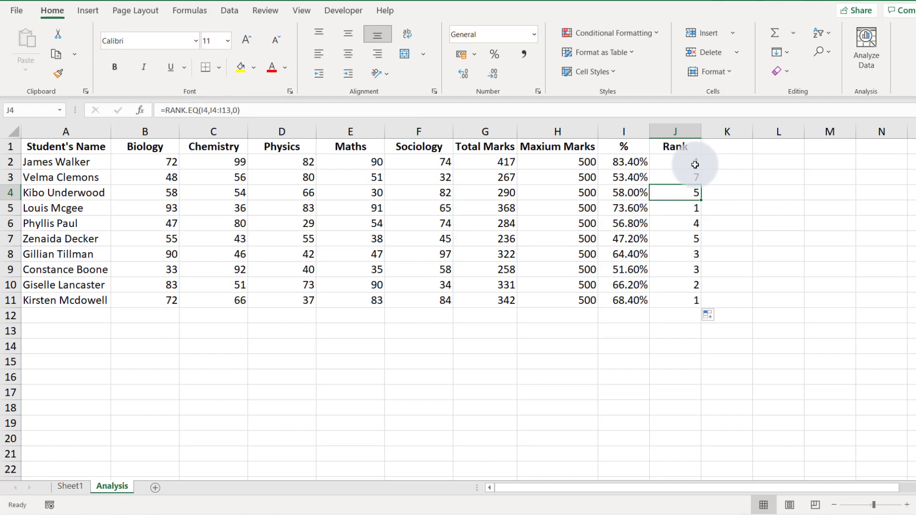
click(670, 165)
click(681, 176)
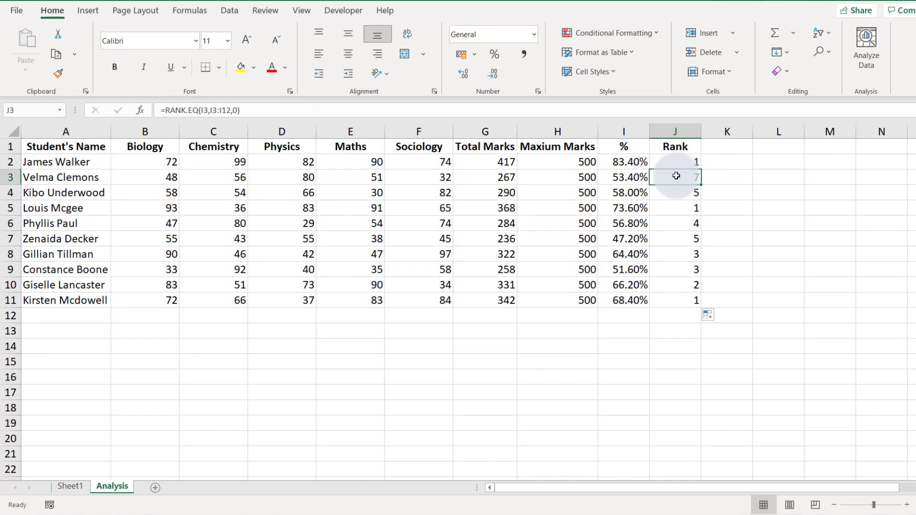
click(329, 110)
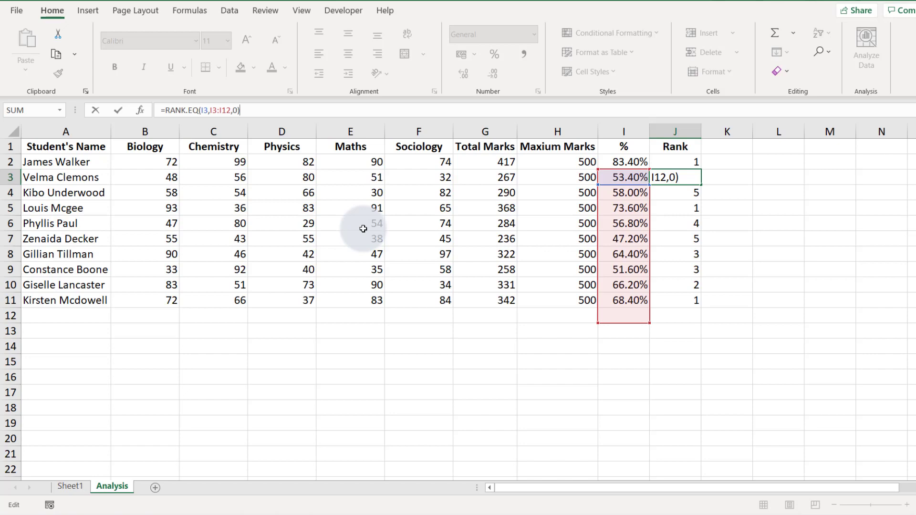
key(ctrl+Return)
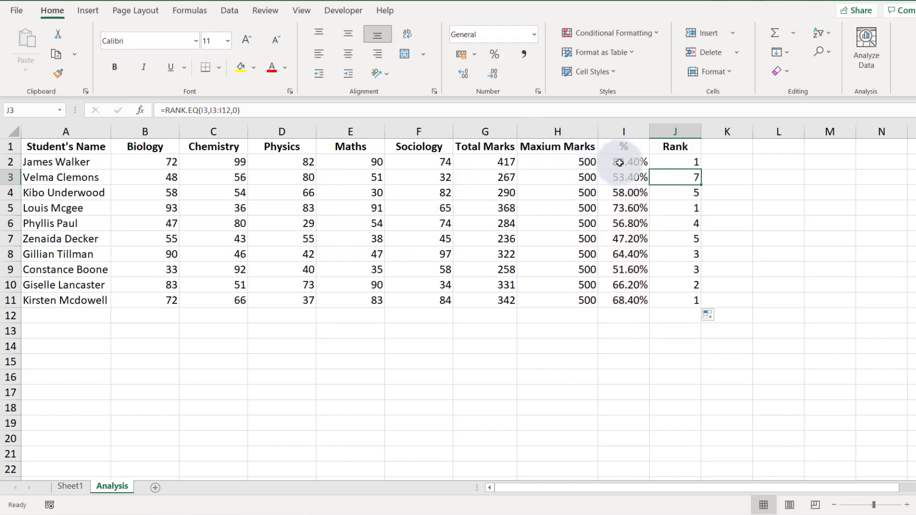
- Name the percentage range I2:I11 "Rank"
drag(619, 163, 605, 300)
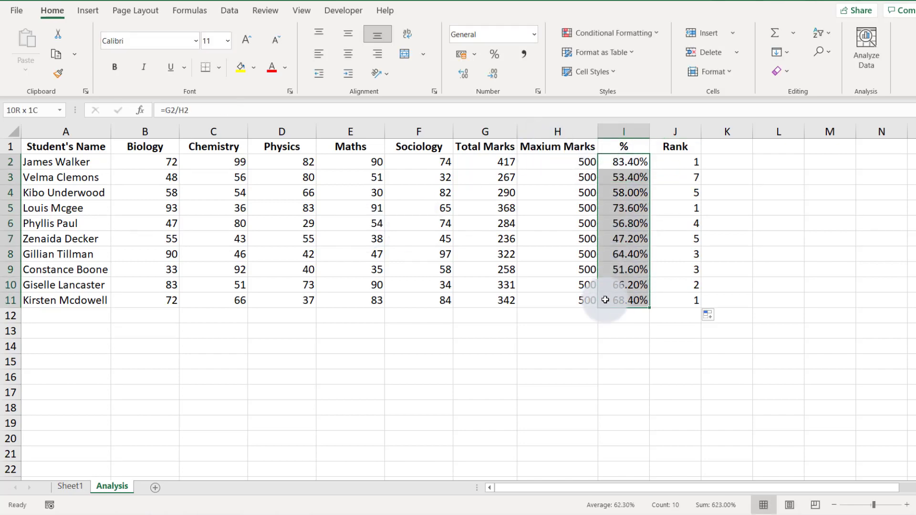
click(42, 111)
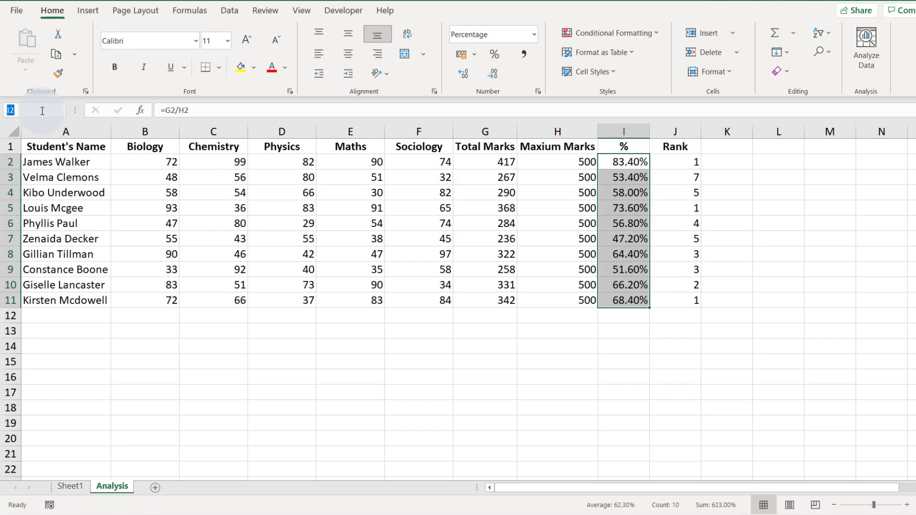
text(RankRan)
key(BackSpace)
key(BackSpace)
key(BackSpace)
key(BackSpace)
key(BackSpace)
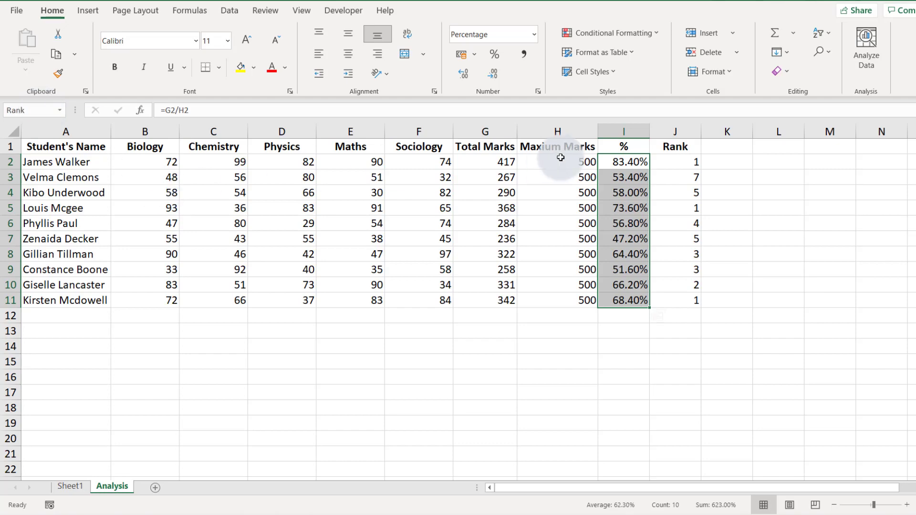
- Replace the reference range in J2's formula with the named range, giving =RANK.EQ(I2,Rank,0), and fill it down to J11
click(688, 163)
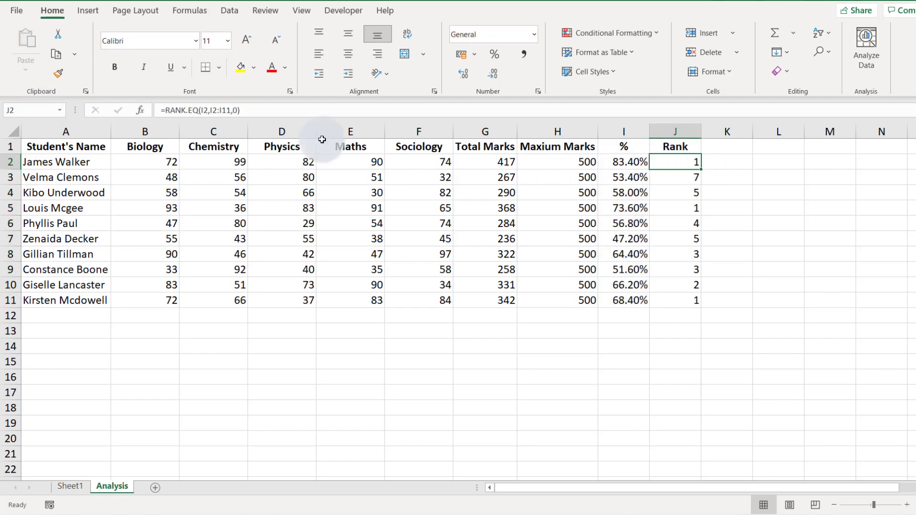
click(212, 110)
drag(210, 110, 232, 111)
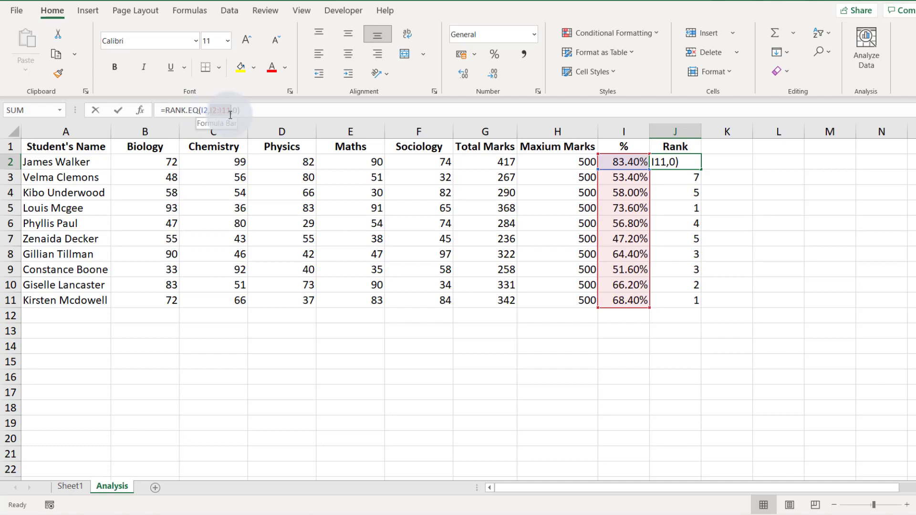
text(Rank)
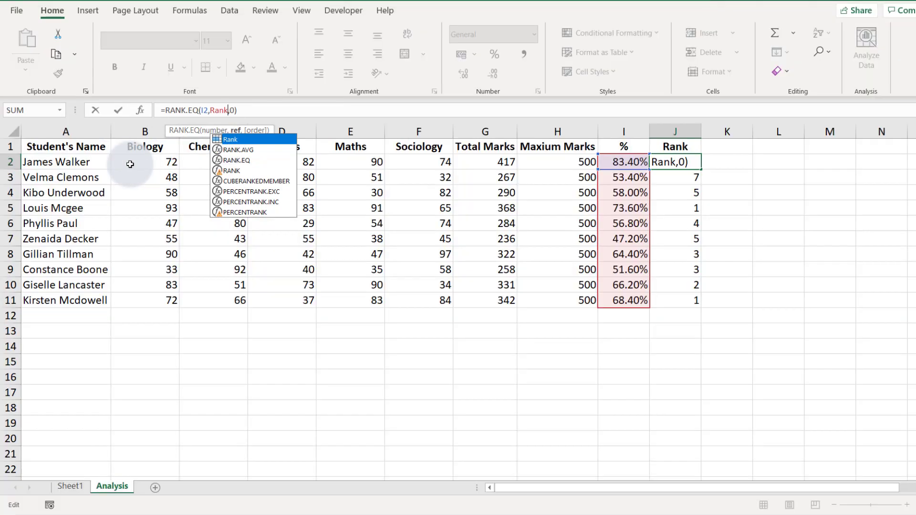
key(Return)
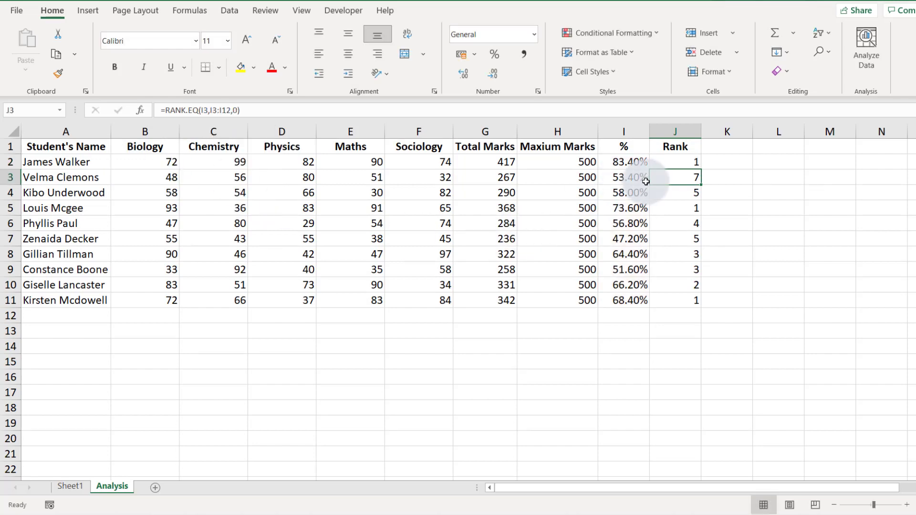
click(690, 164)
double_click(701, 168)
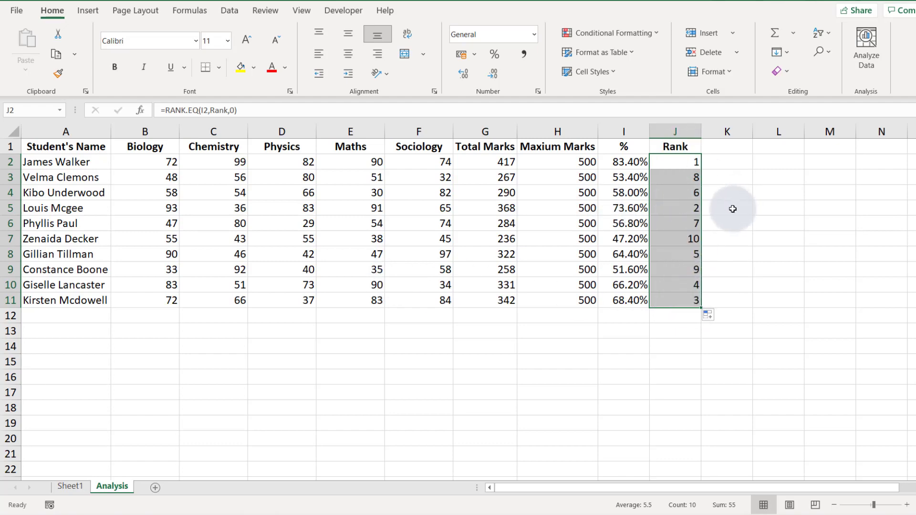
- Check the named range in J2's formula and undo the fill and the switch to the named range in column J
click(688, 162)
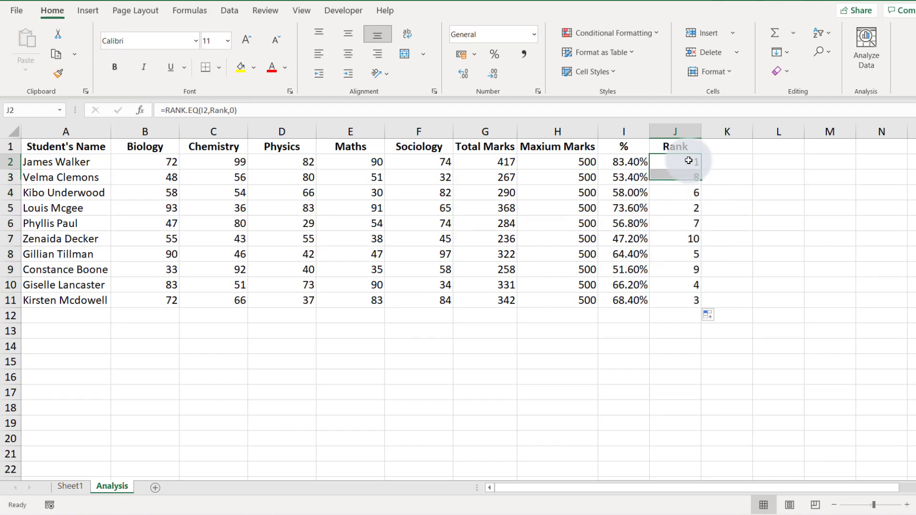
double_click(225, 111)
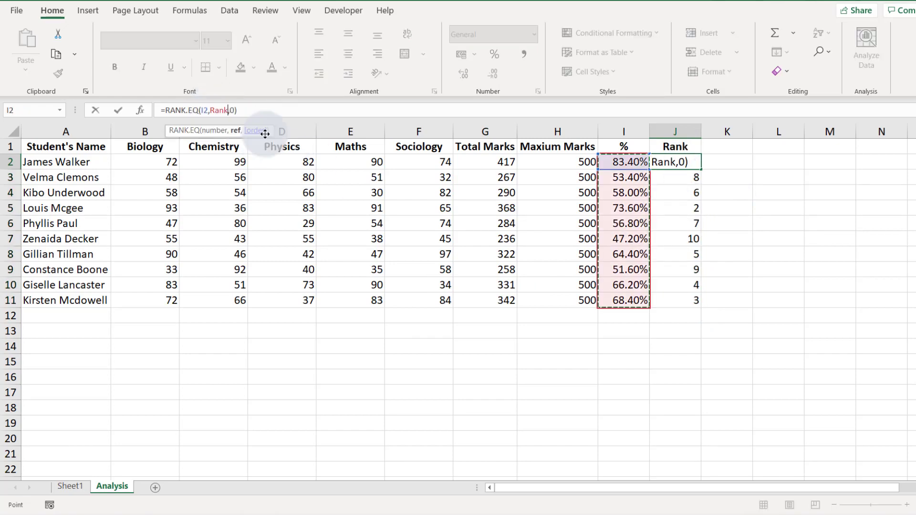
key(ctrl+Return)
key(ctrl+z)
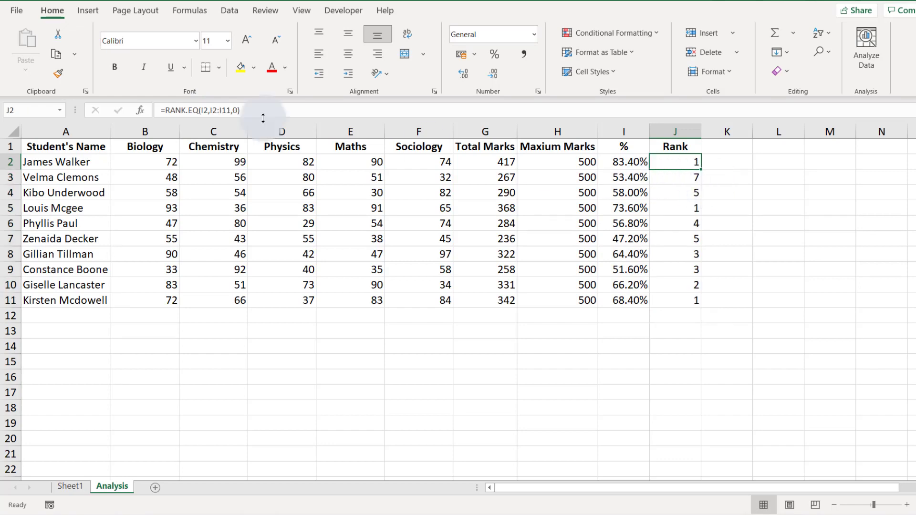
key(ctrl+z)
- Make the percentage range absolute in J2's rank formula, giving =RANK.EQ(I2,$I$2:$I$11,0)
drag(617, 167, 621, 301)
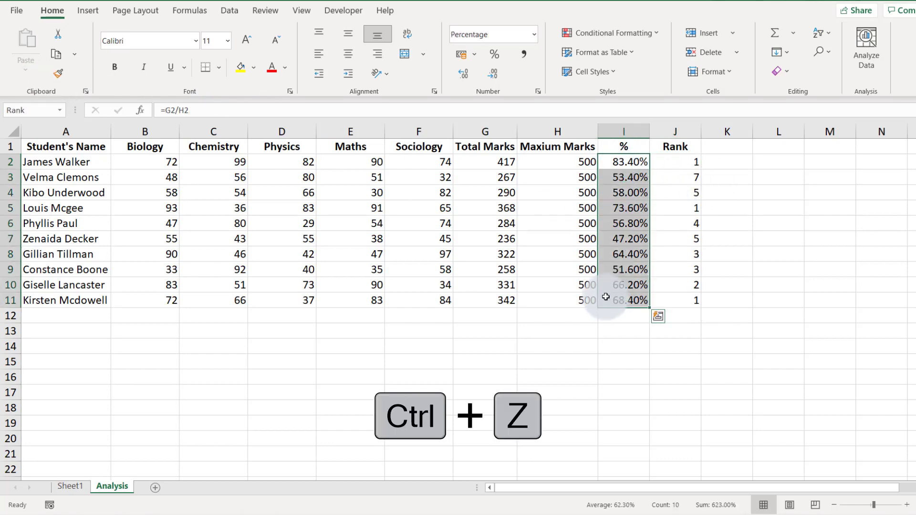
click(621, 160)
click(698, 166)
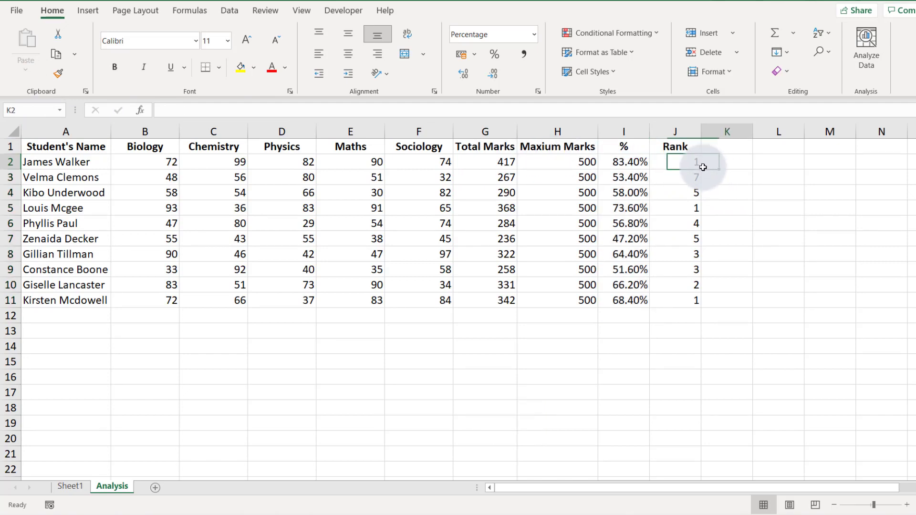
click(212, 110)
key(F4)
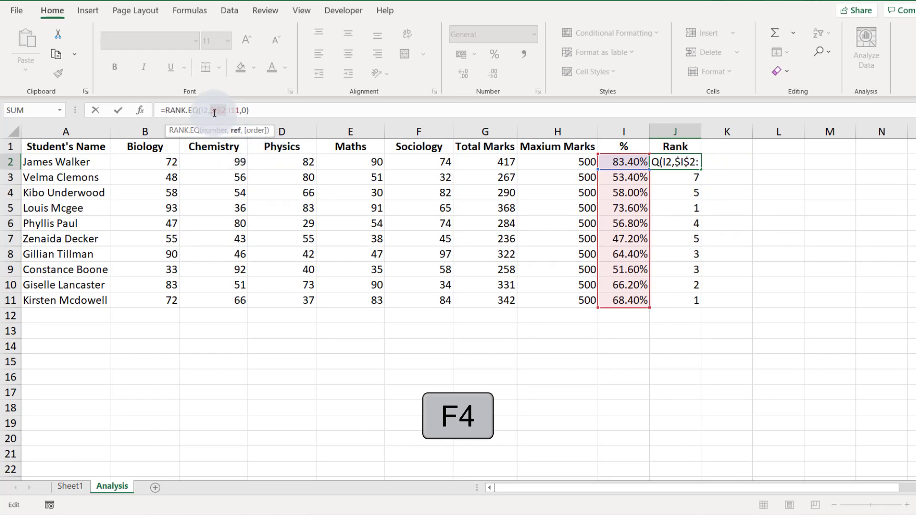
drag(218, 111, 213, 112)
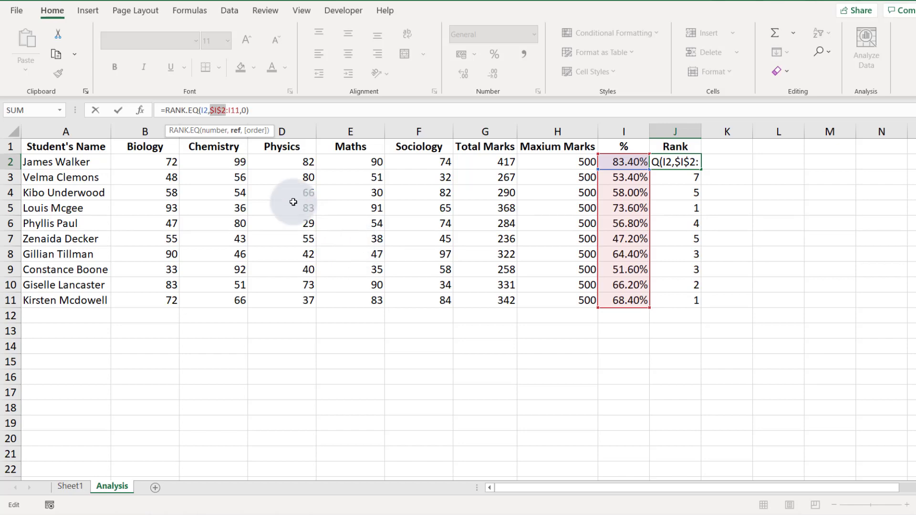
click(235, 110)
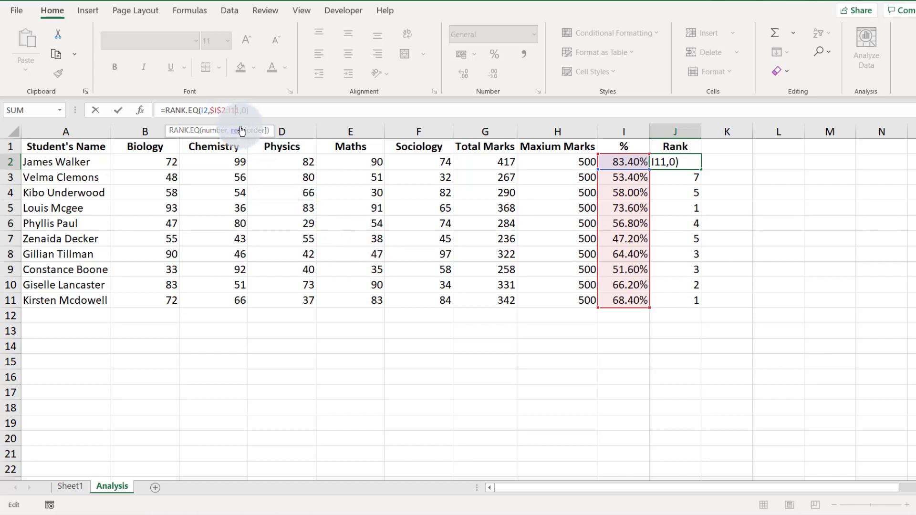
key(F4)
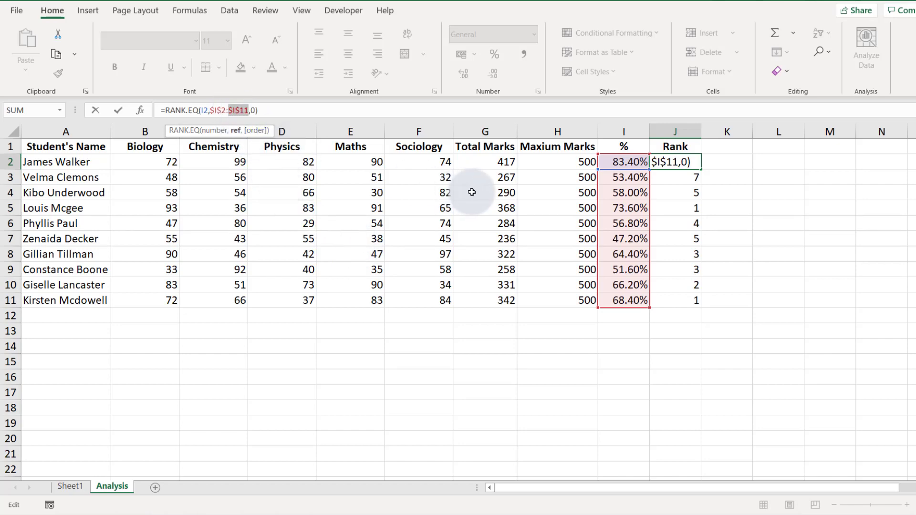
key(Return)
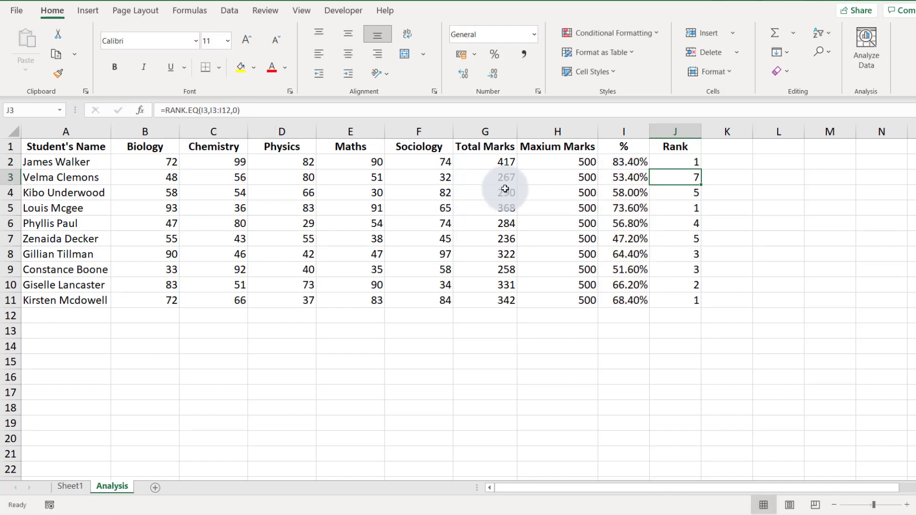
- Compare the formulas in J2 and J3, and fill J2's rank formula down to J11
click(659, 162)
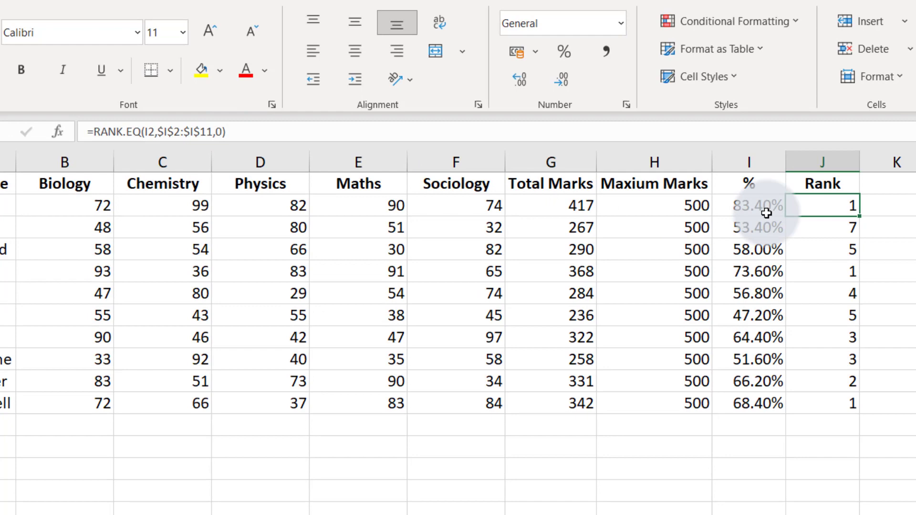
click(818, 227)
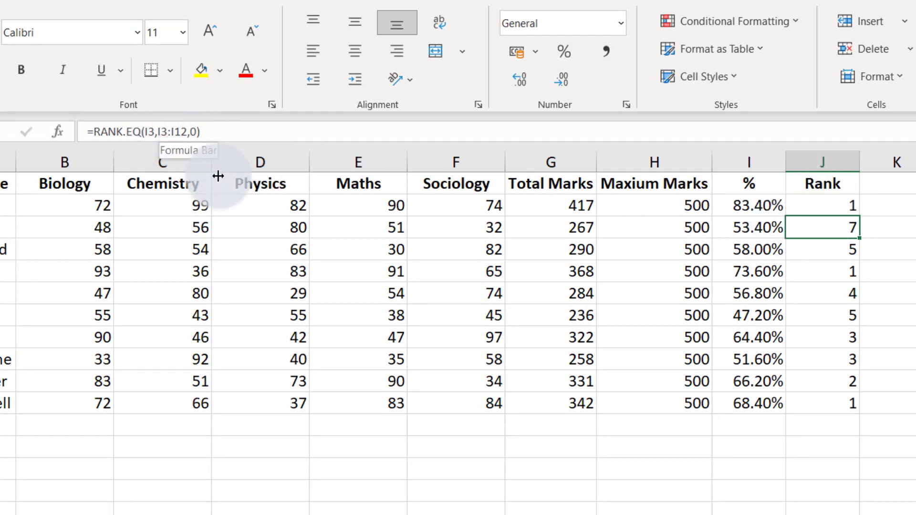
click(836, 205)
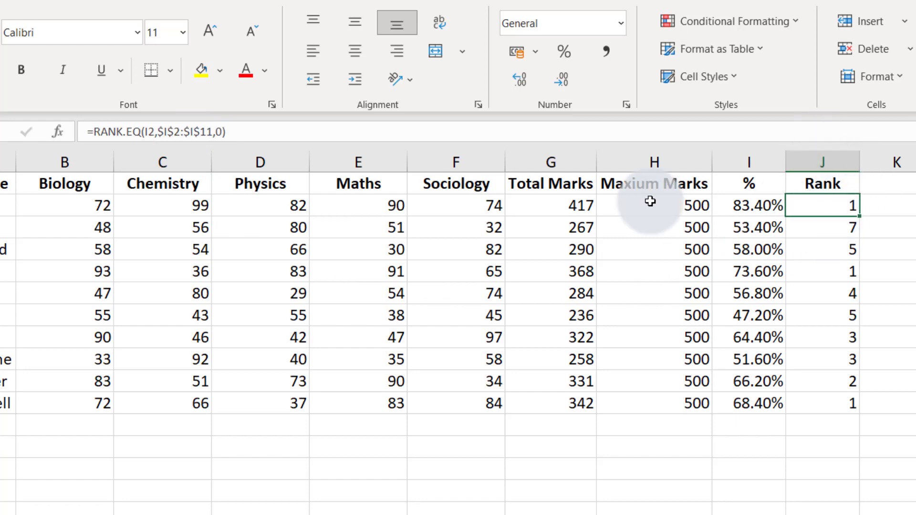
double_click(858, 216)
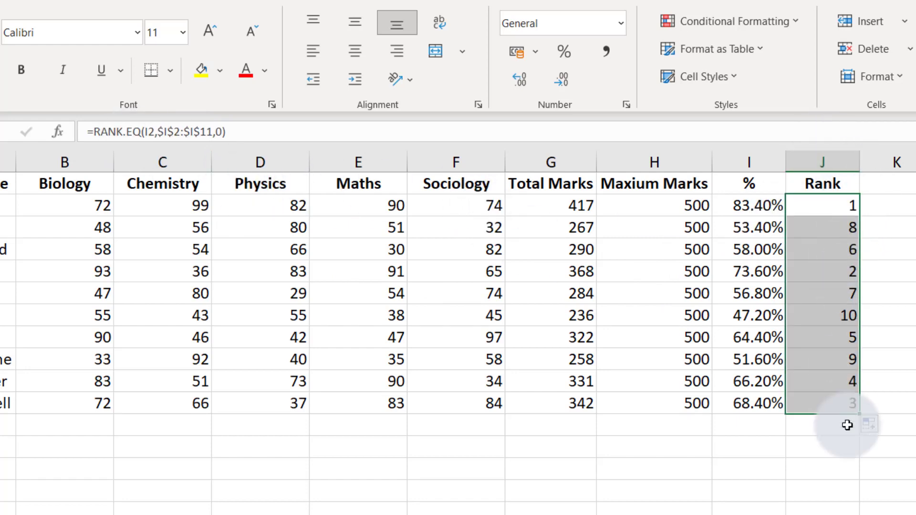
- Examine the filled rank formulas from J2 to J8, checking the student reference and the locked percentage range in each
click(808, 224)
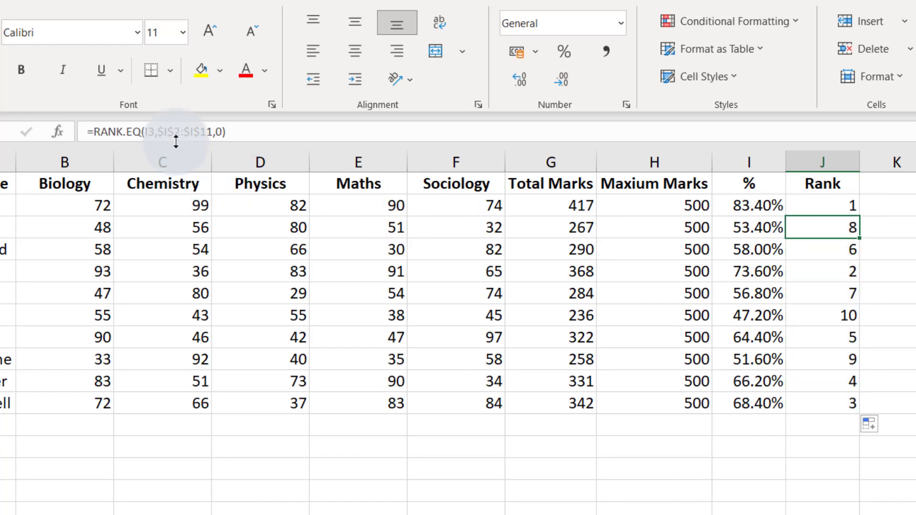
click(841, 280)
click(840, 244)
click(830, 226)
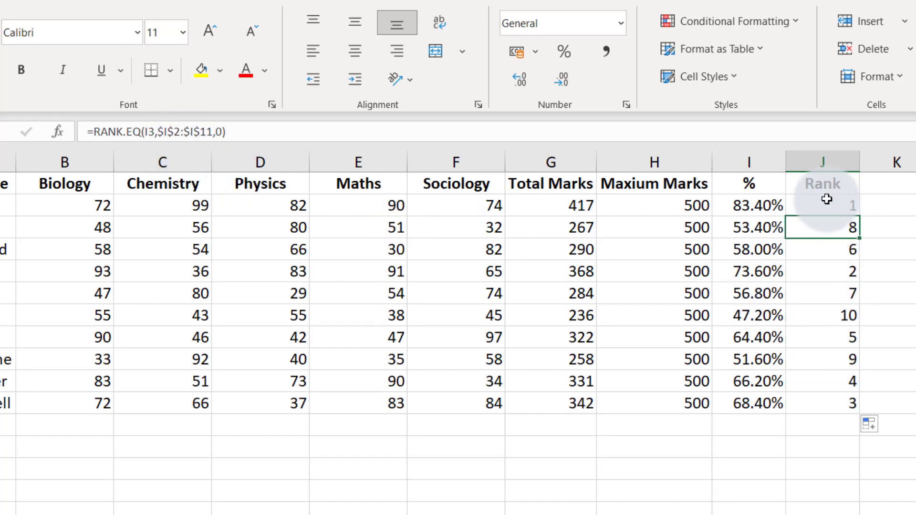
click(826, 204)
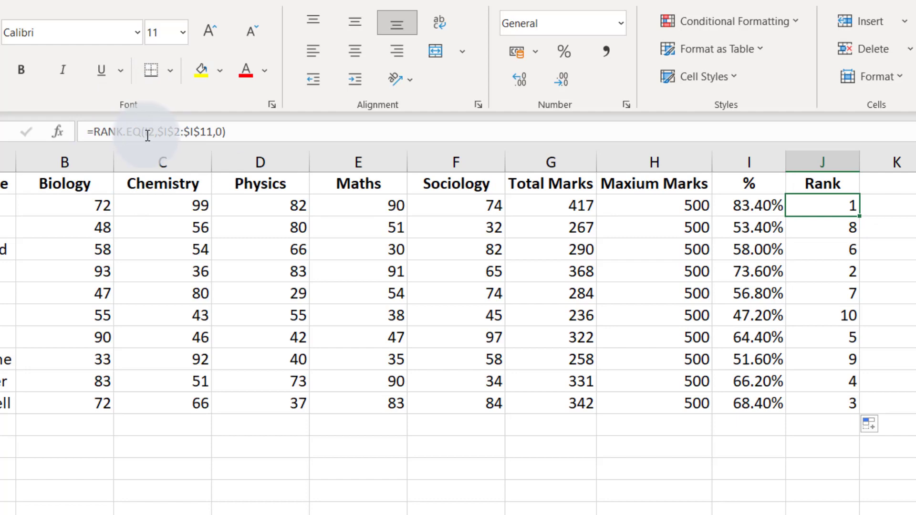
click(817, 236)
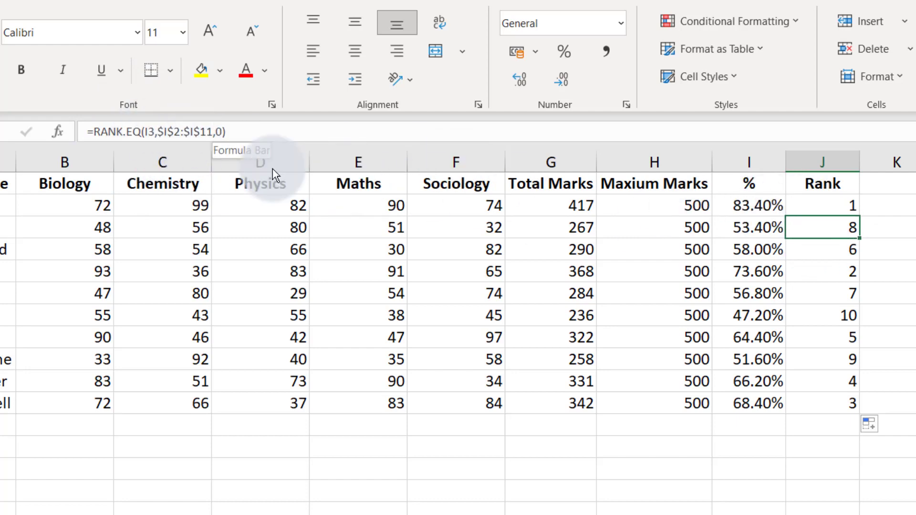
click(841, 255)
click(838, 270)
click(844, 293)
click(846, 315)
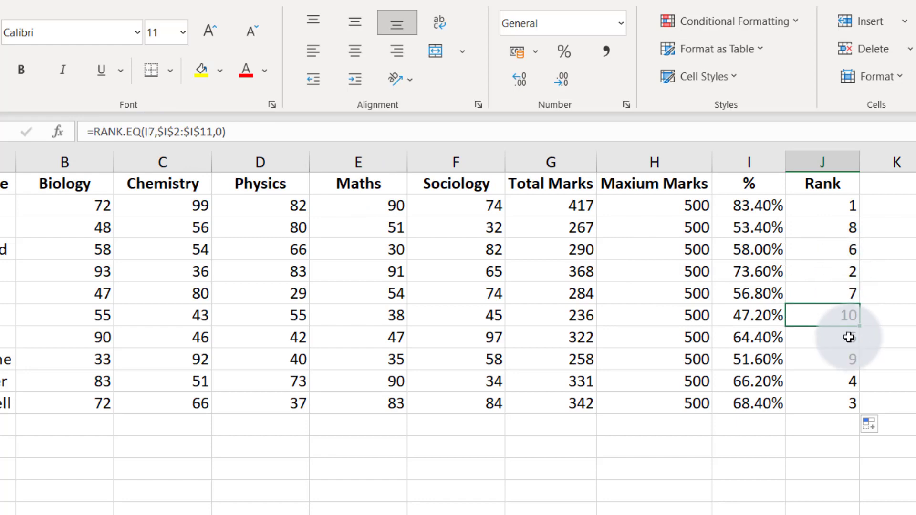
click(847, 338)
click(257, 133)
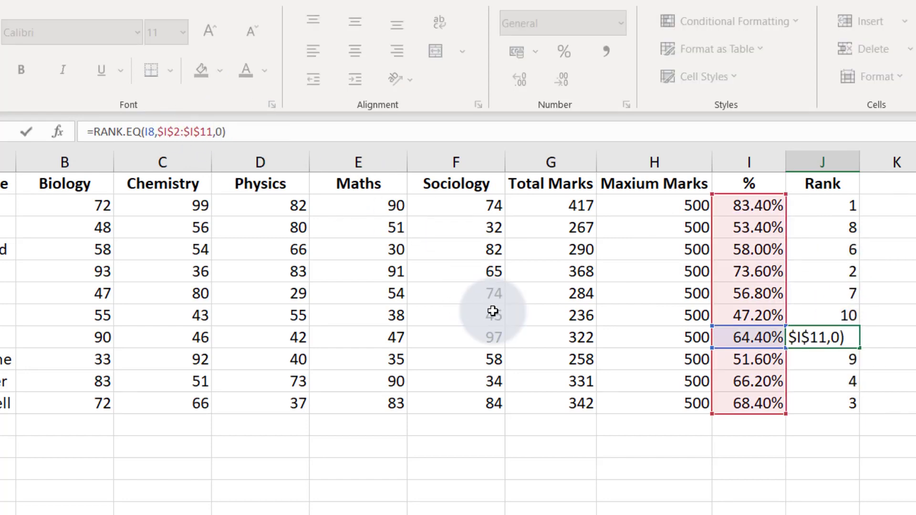
key(ctrl+Return)
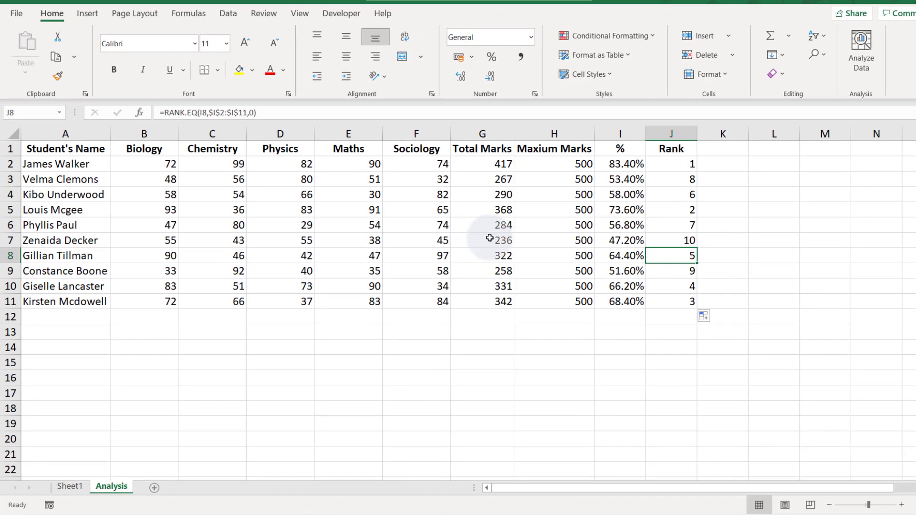
- Enter the row labels Maximum, Minimum and Average in A12, A13 and A14 below the student names
click(70, 317)
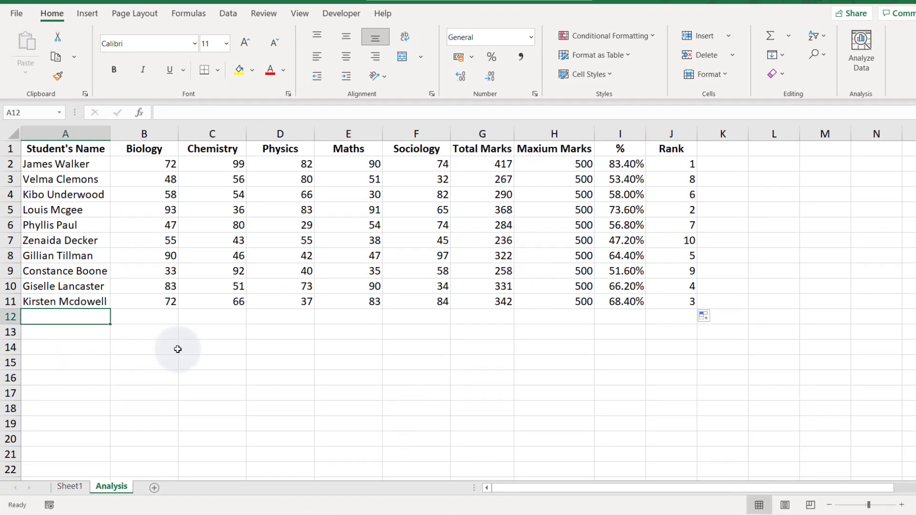
text(Maximum)
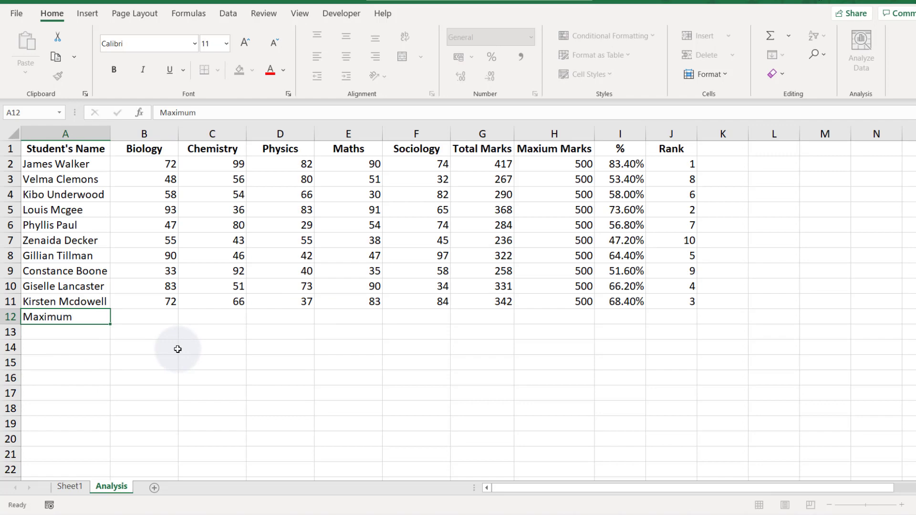
key(Return)
text(Minimum)
key(Return)
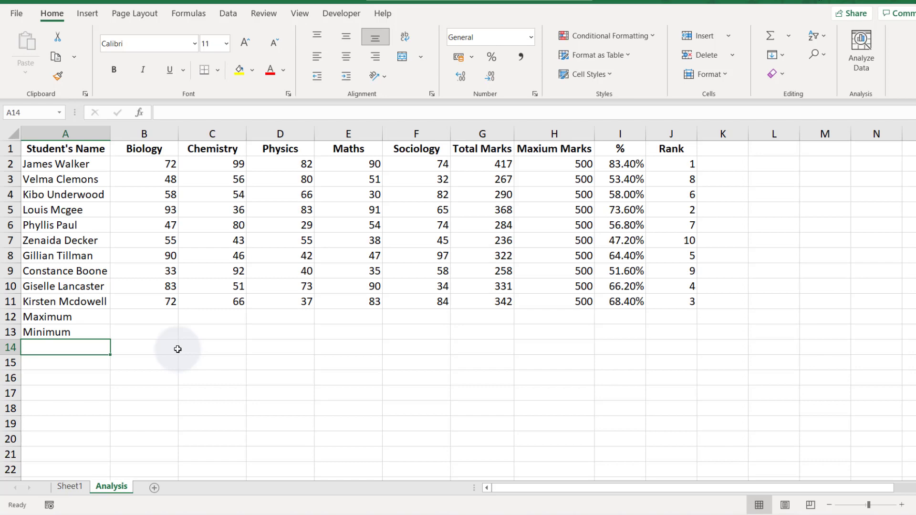
text(Average)
key(Return)
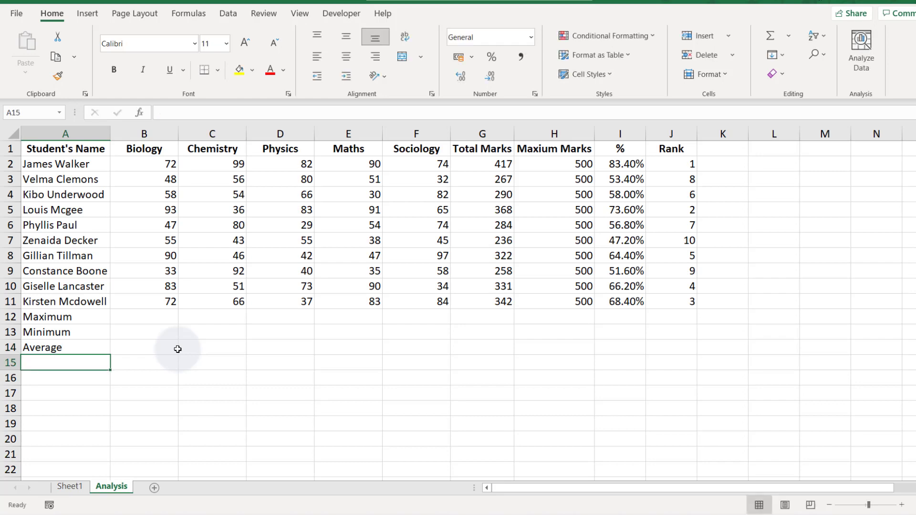
- Enter the row label Median with a capital M in A15
text(median)
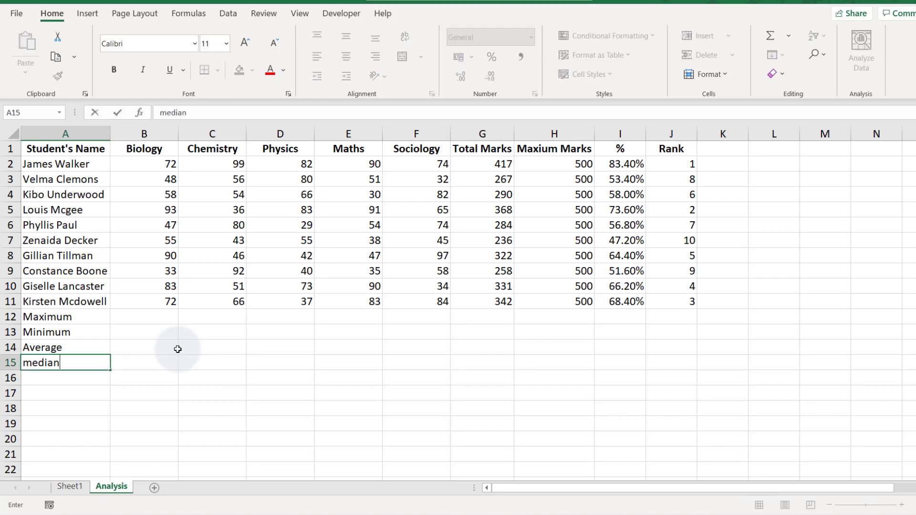
key(BackSpace)
key(BackSpace)
key(BackSpace)
key(BackSpace)
key(BackSpace)
key(BackSpace)
text(Median)
key(Return)
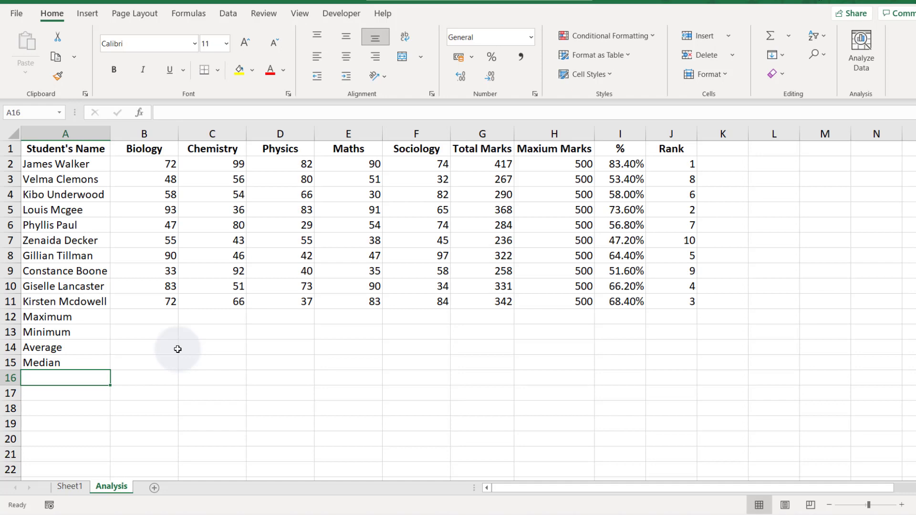
- Calculate the highest Biology mark in B12 with =MAX(B2:B11)
click(128, 318)
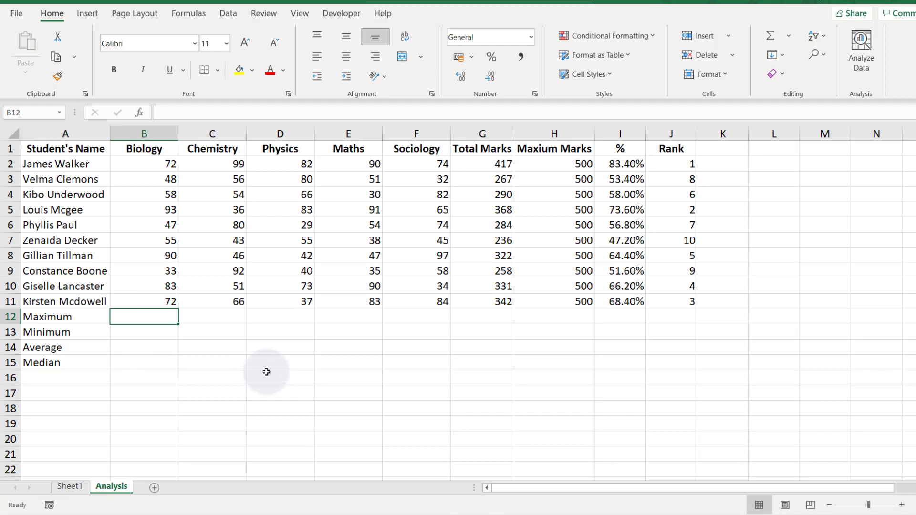
text(=max)
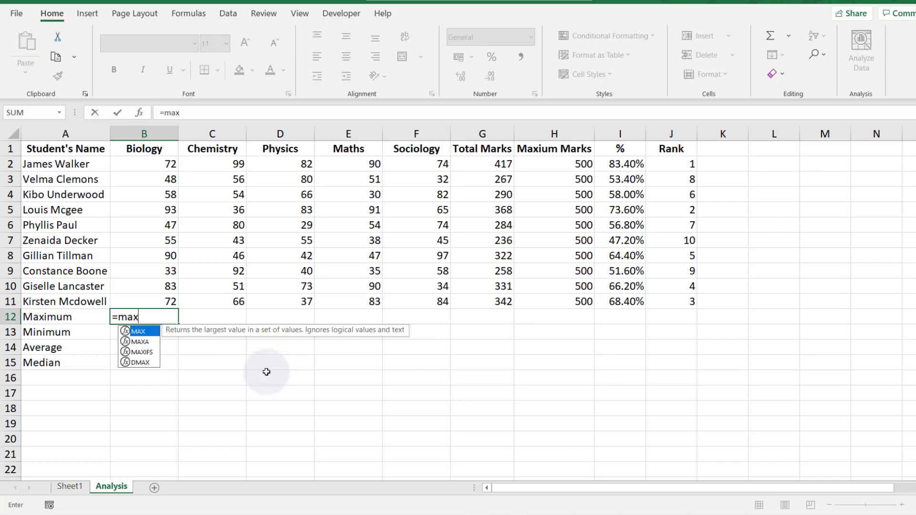
text(()
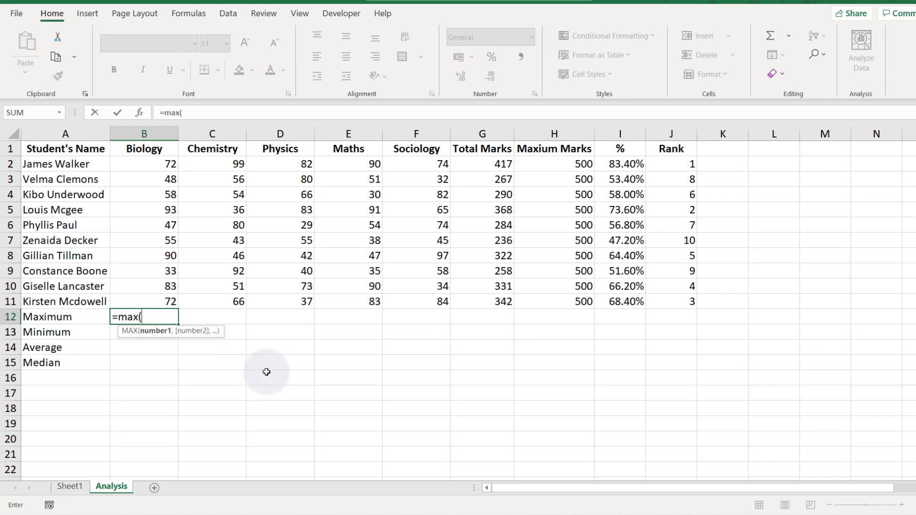
key(Up)
key(shift+Up)
key(shift+Up)
key(shift+Up)
key(shift+Up)
key(shift+Up)
key(shift+Up)
key(shift+Up)
key(shift+Up)
key(shift+Up)
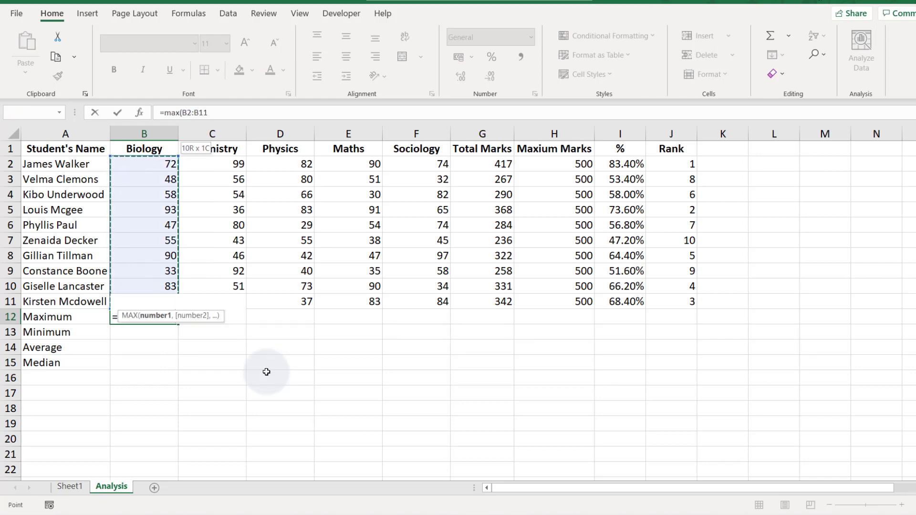
text())
key(Return)
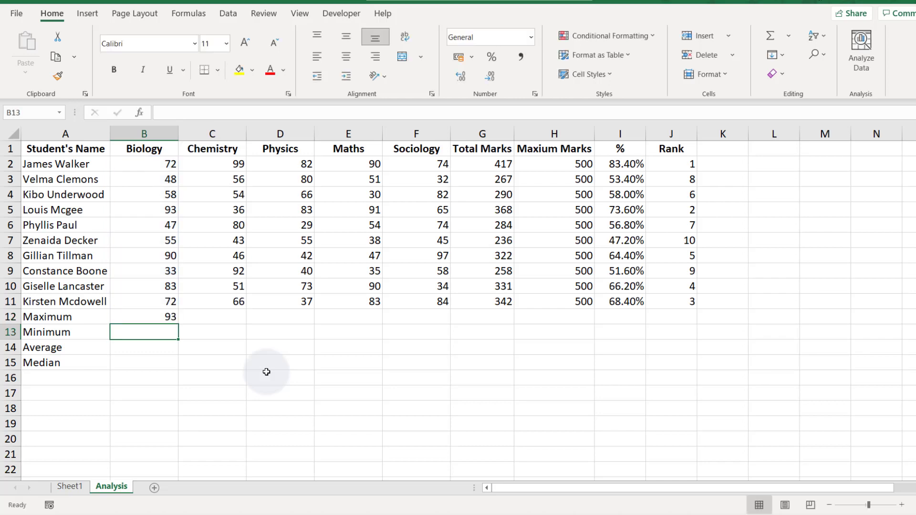
- Fill the maximum formula from B12 across to F12 for the other subjects and check the copied formulas
key(Up)
key(shift+Right)
key(shift+Right)
key(shift+Right)
key(shift+Right)
key(shift+Right)
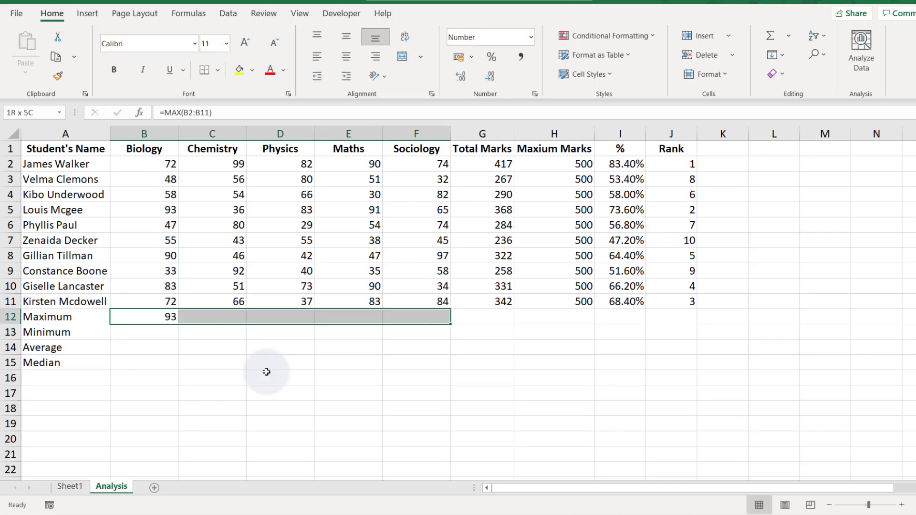
key(shift+Left)
key(ctrl+r)
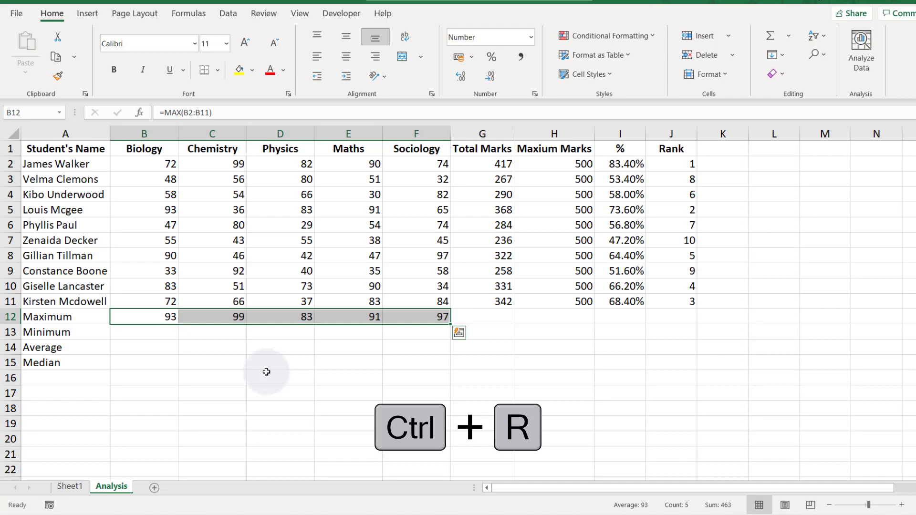
key(Left)
key(Right)
key(Right)
key(Right)
key(Right)
key(Right)
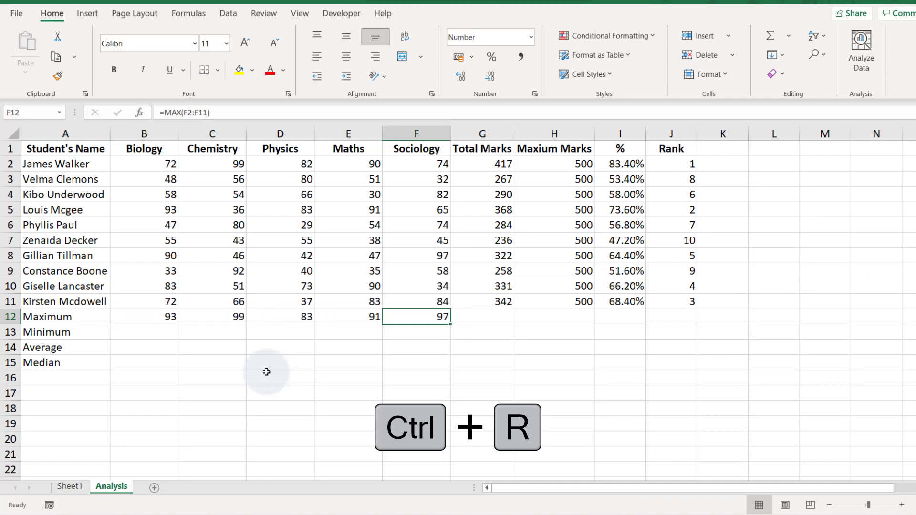
- Calculate the lowest Biology mark in B13 with =MIN(B2:B11)
key(Left)
key(Left)
key(Left)
key(Left)
key(Down)
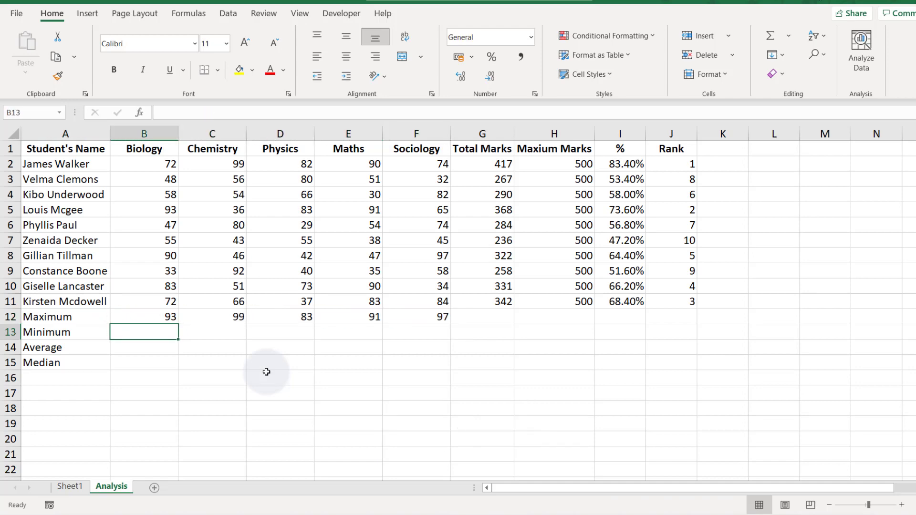
text(=min()
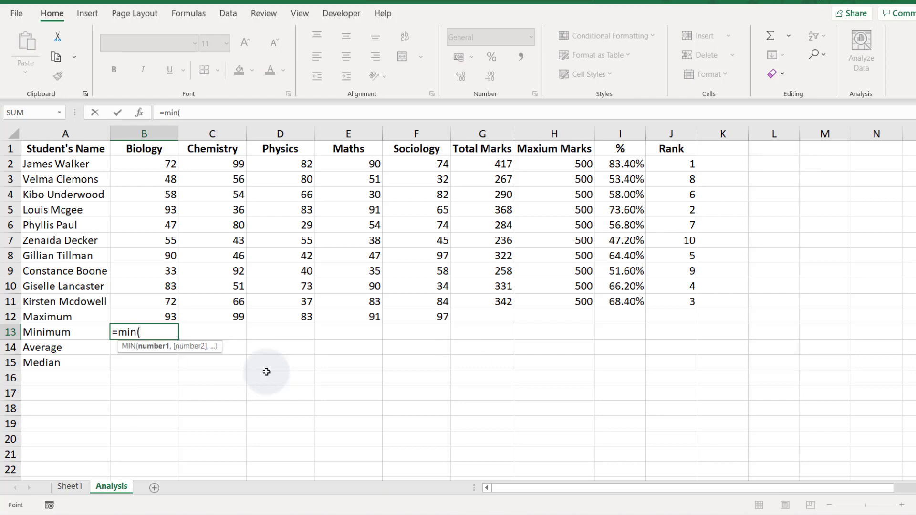
key(Up)
key(Up)
key(shift+Up)
key(shift+Up)
key(shift+Up)
key(shift+Up)
key(shift+Up)
key(shift+Up)
key(shift+Up)
key(shift+Up)
key(shift+Up)
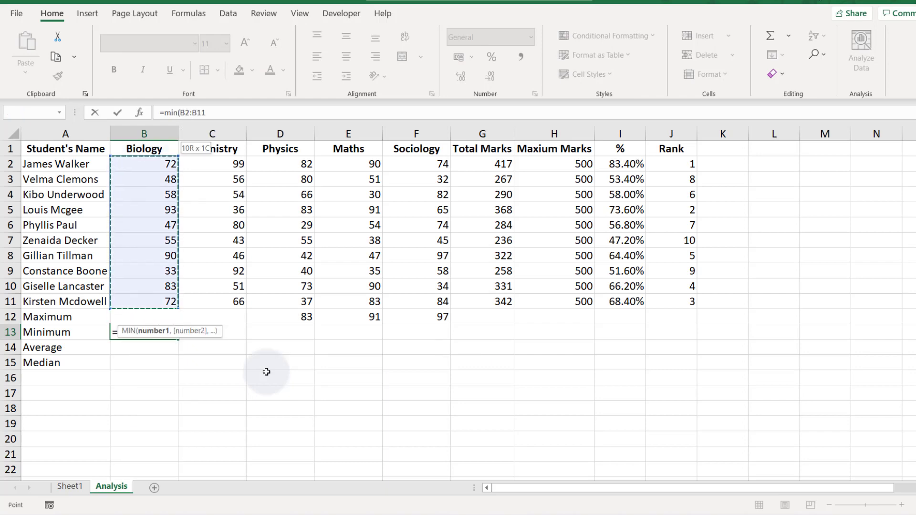
text())
key(Return)
- Fill the minimum formula from B13 across to F13 for the other subjects
key(Up)
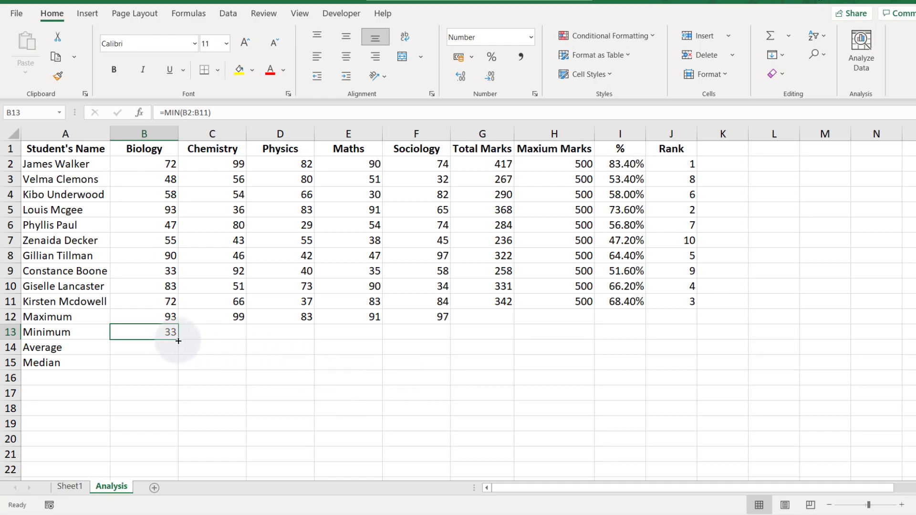
drag(178, 340, 250, 344)
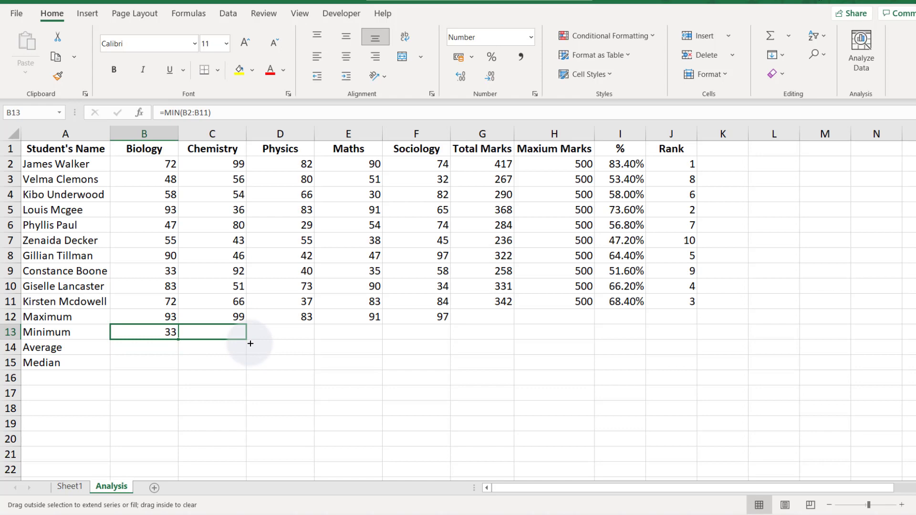
drag(250, 344, 430, 335)
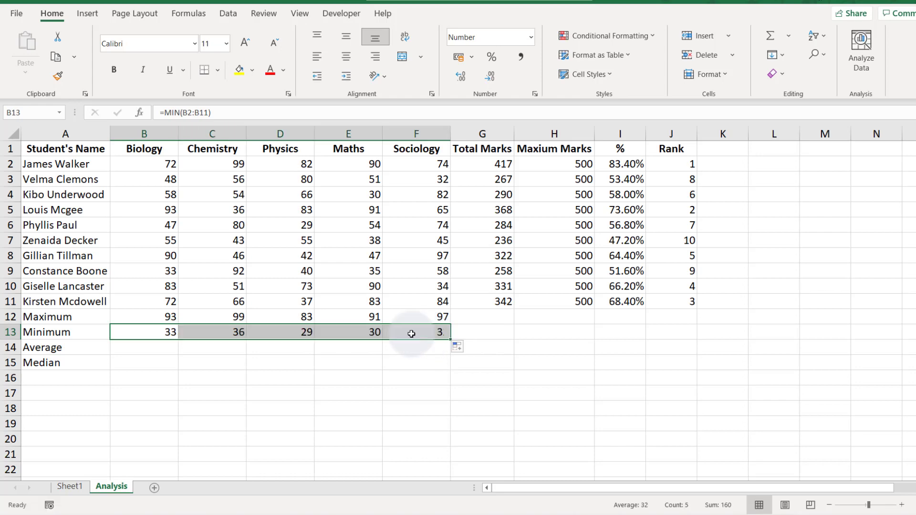
- Calculate the average Biology mark in B14 with =AVERAGE(B2:B11) and fill the formula across to F14
click(152, 351)
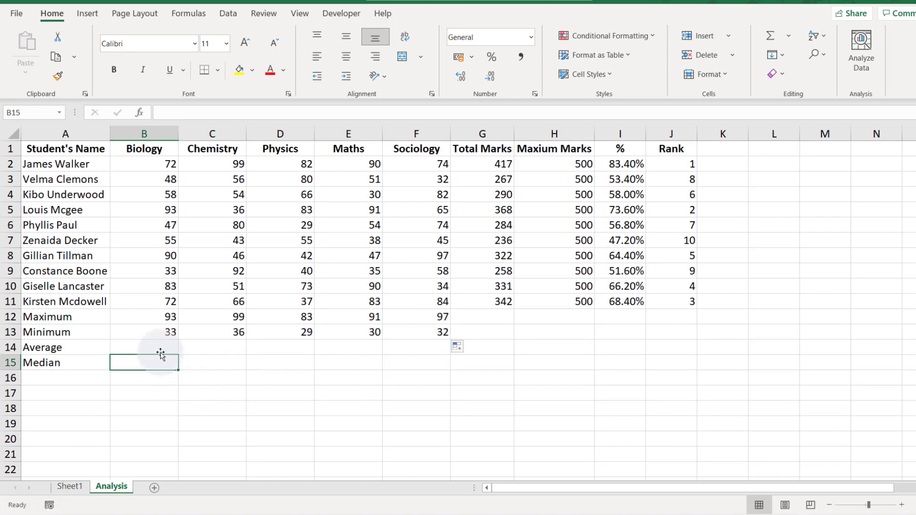
text(=ave)
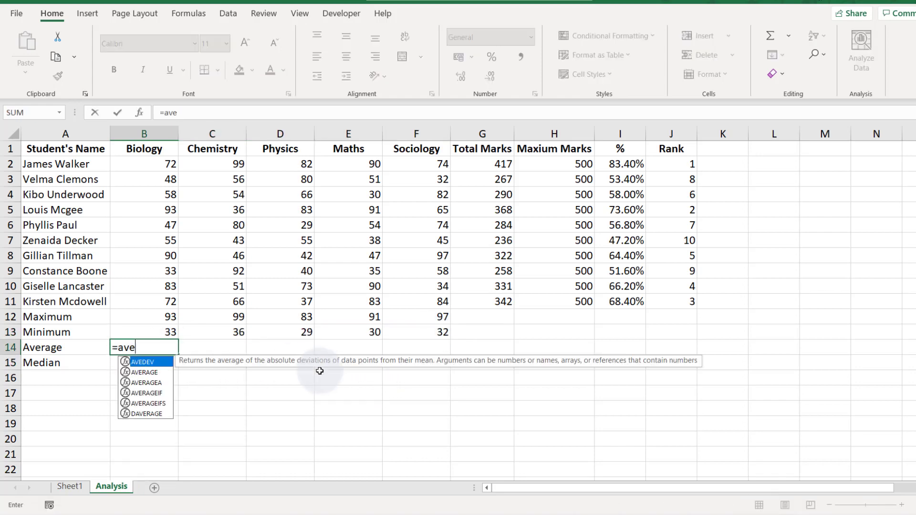
key(Down)
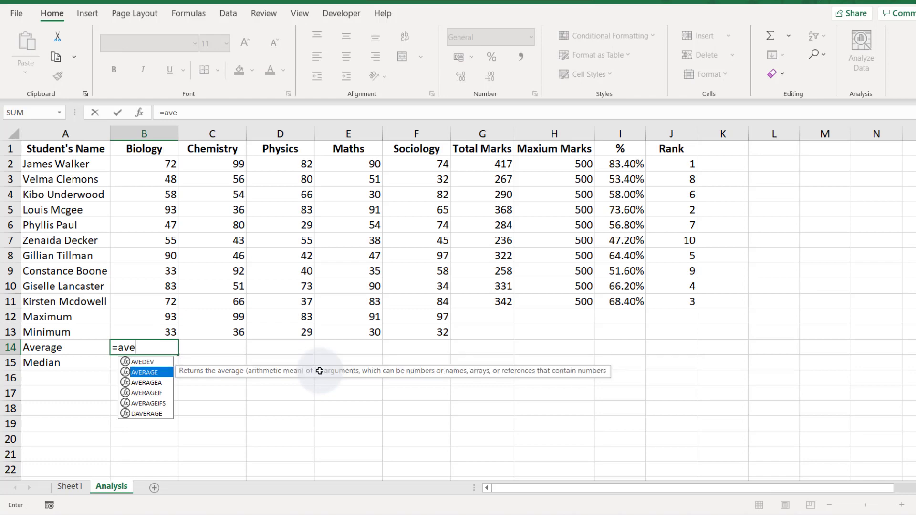
key(Return)
key(Up)
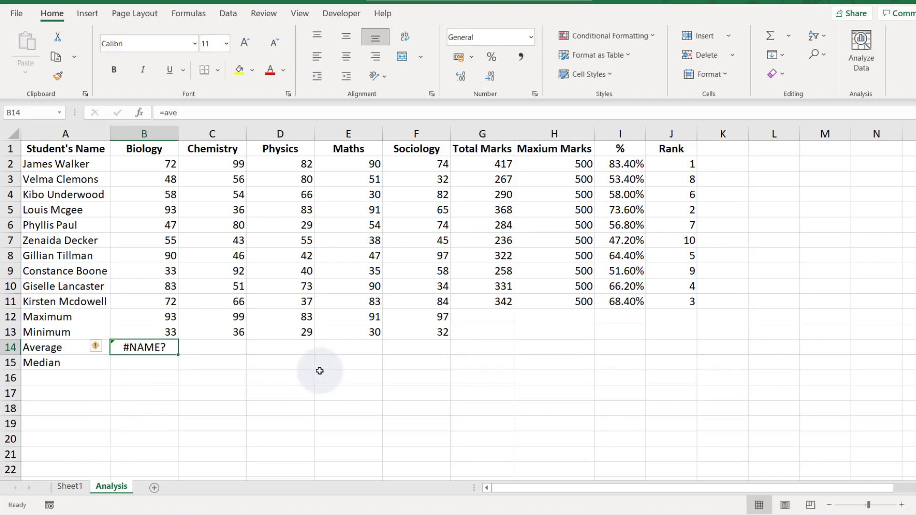
click(223, 112)
text(rage)
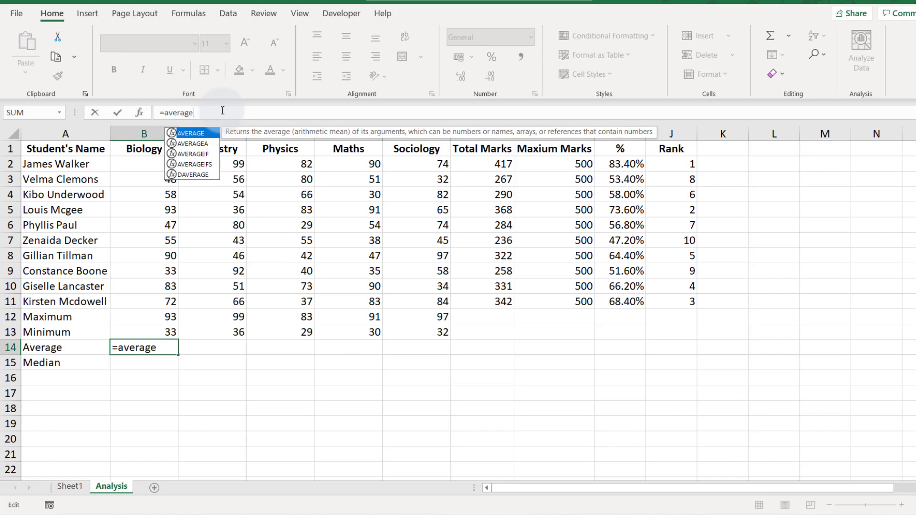
text(()
key(Home)
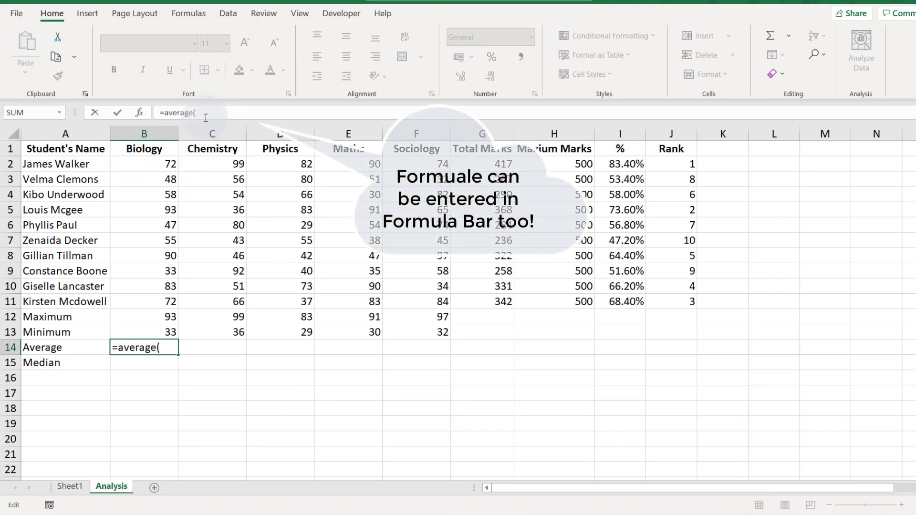
drag(167, 164, 149, 295)
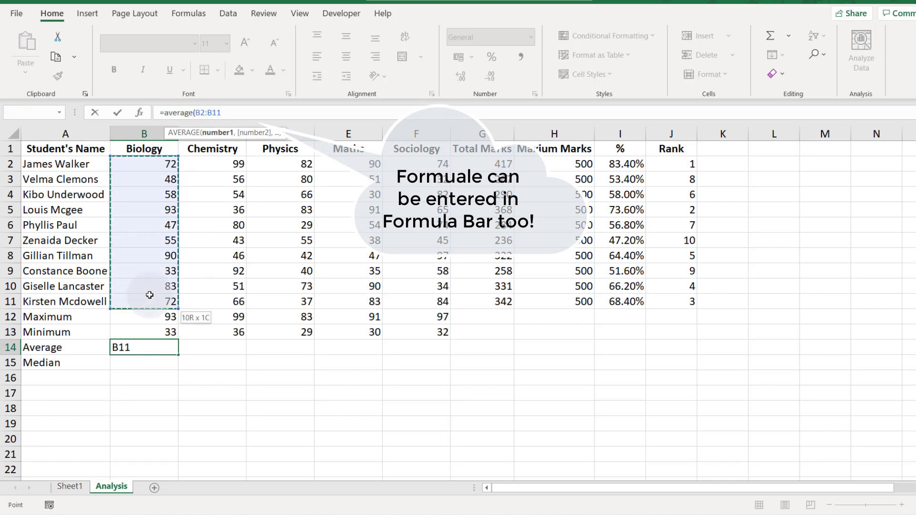
text())
key(Return)
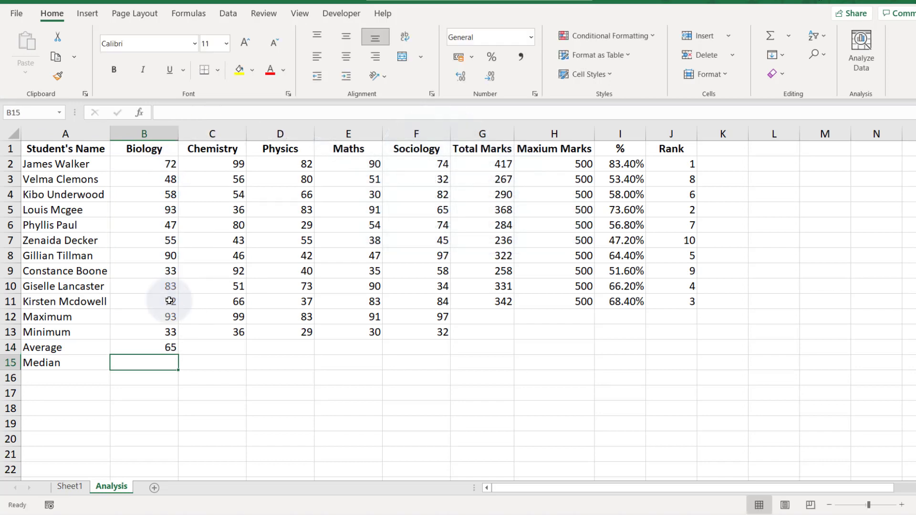
click(150, 346)
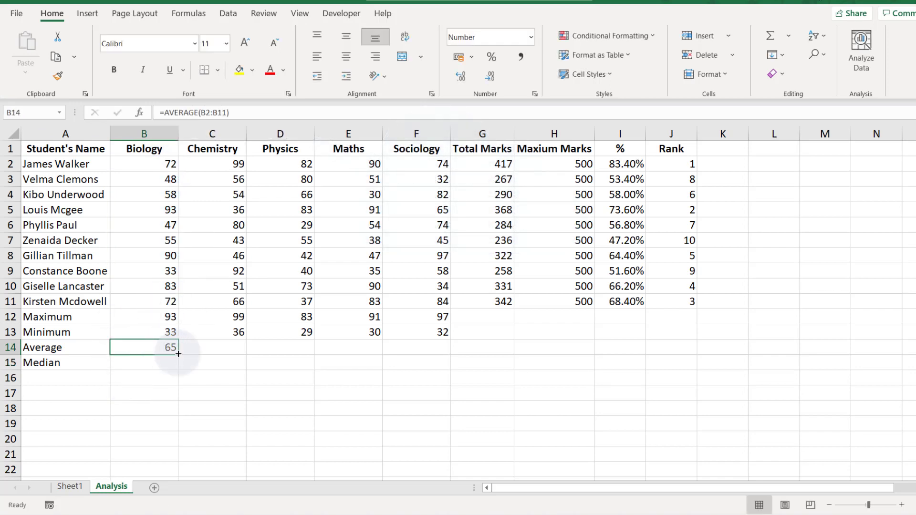
drag(178, 354, 446, 352)
- Calculate the median Biology mark in B15 with =MEDIAN(B2:B11) and fill the formula across to F15
click(160, 366)
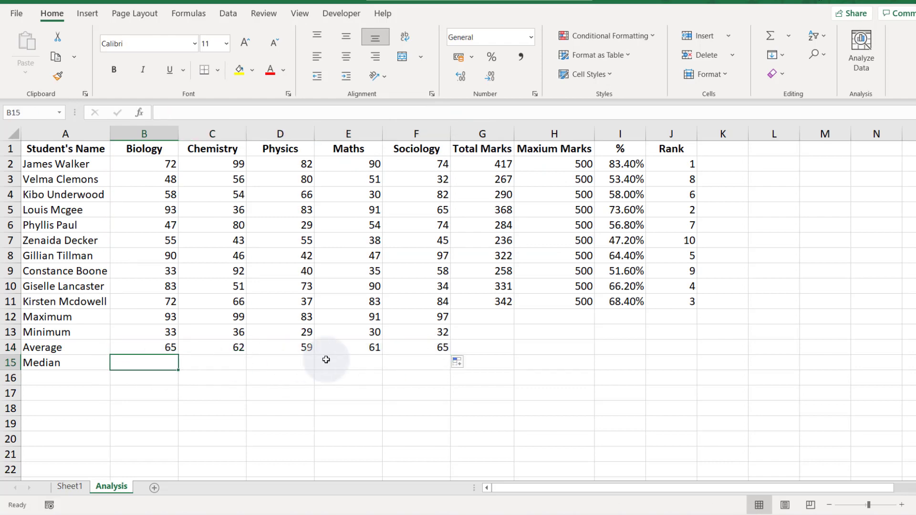
text(=median()
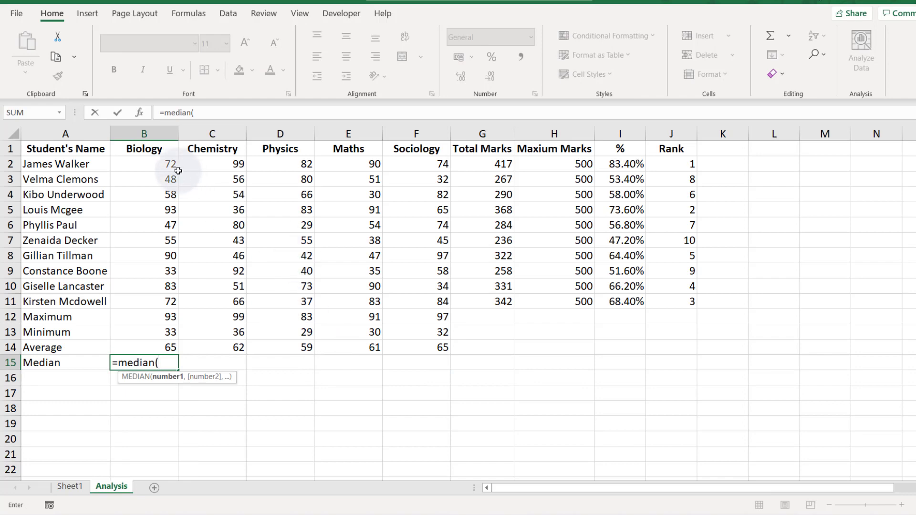
drag(172, 165, 173, 300)
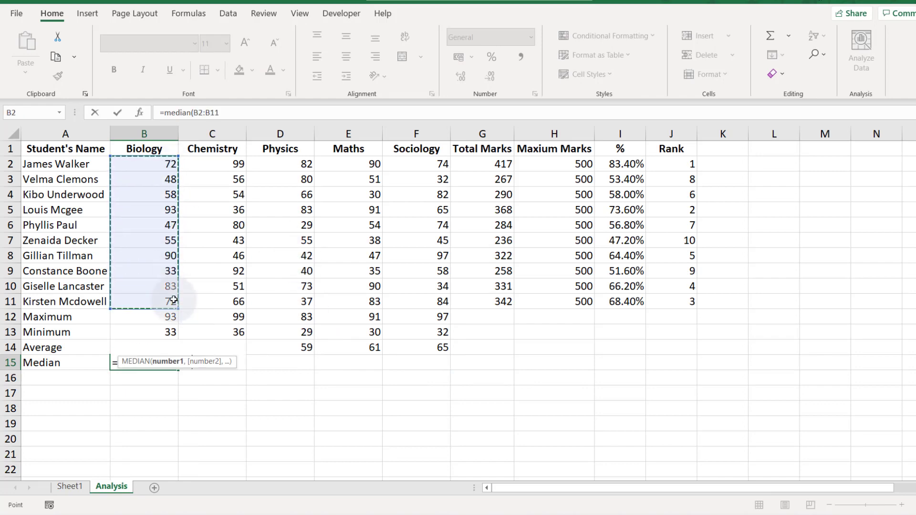
key(Return)
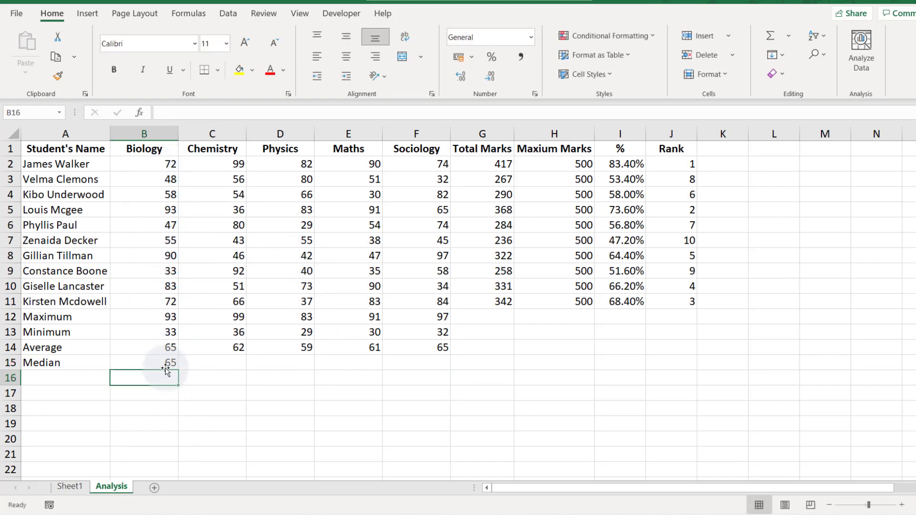
click(168, 364)
drag(179, 369, 450, 370)
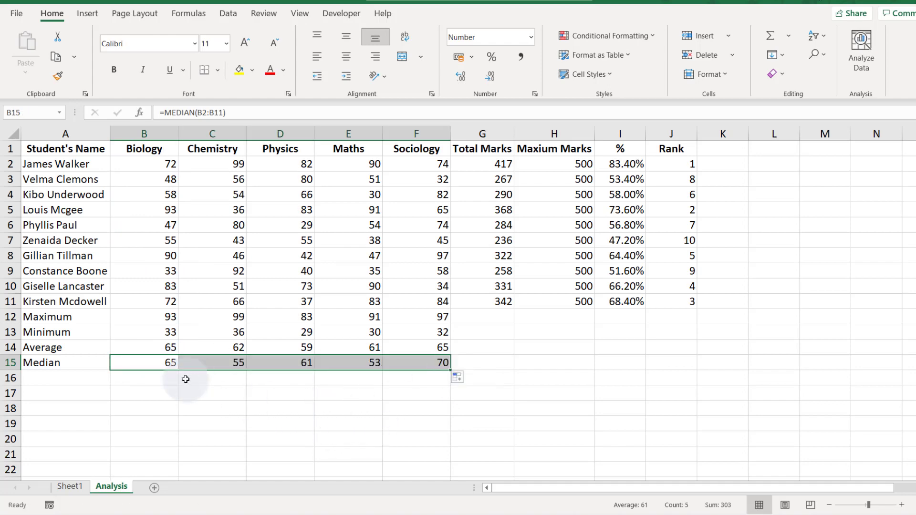
- Compare the average marks in row 14 with the median marks in row 15 across the subjects
click(226, 348)
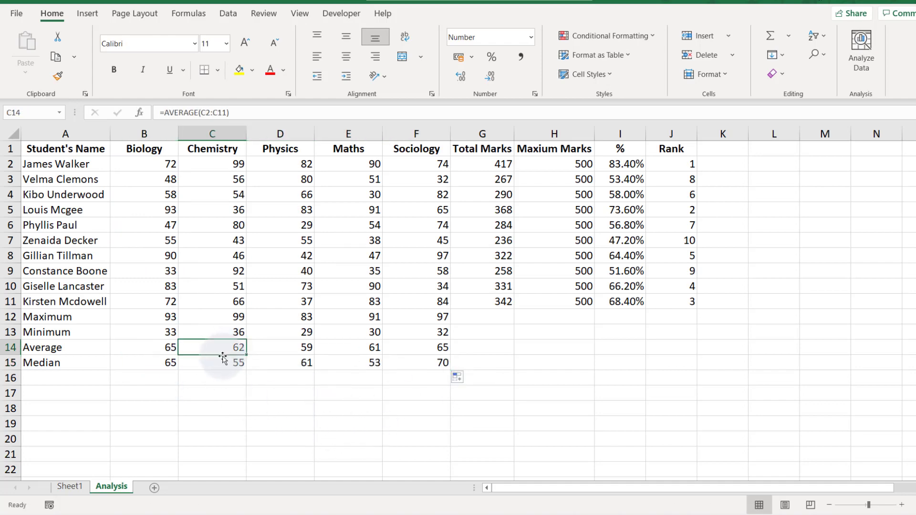
click(171, 349)
click(167, 365)
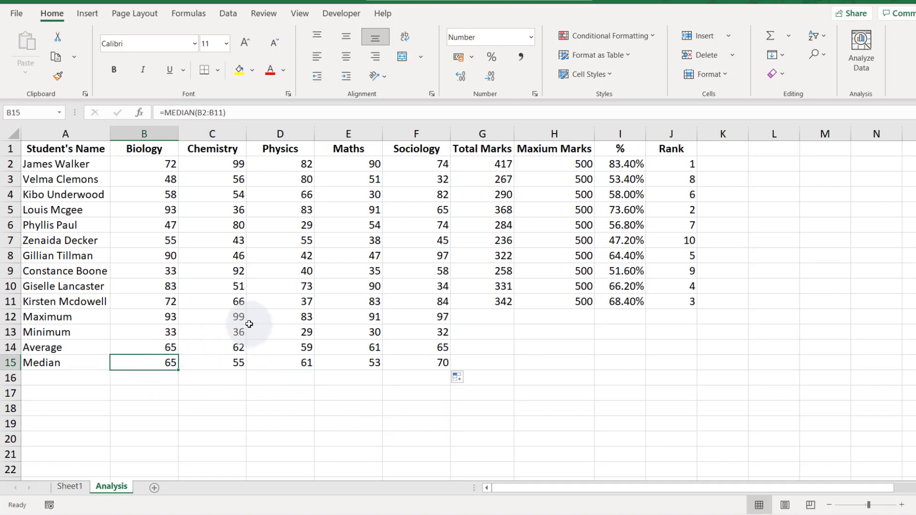
click(239, 348)
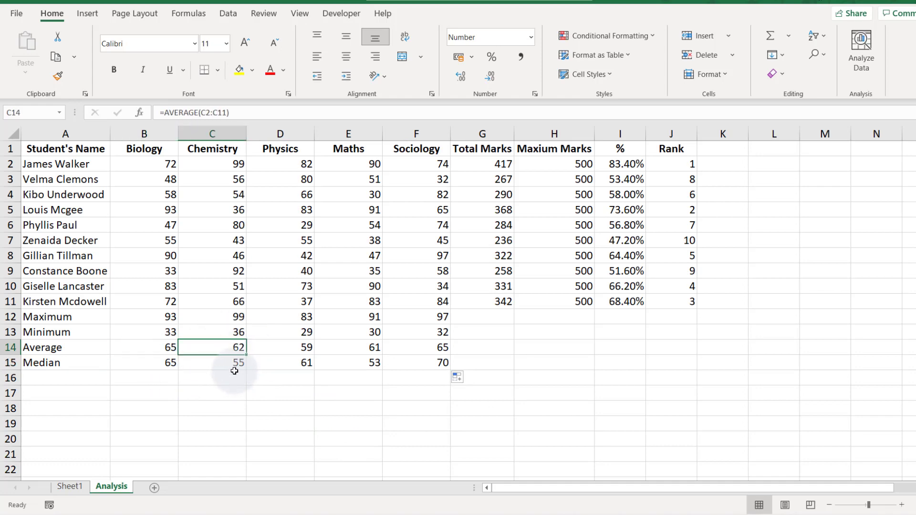
click(231, 361)
click(317, 341)
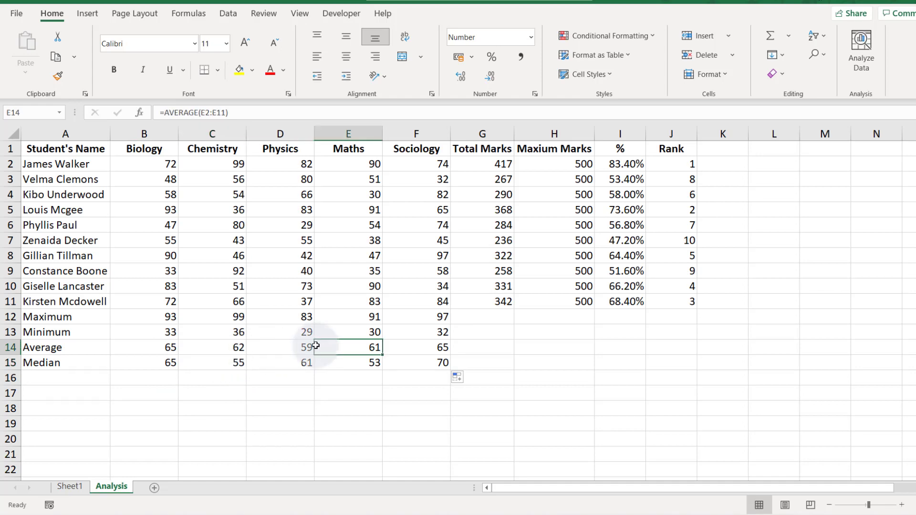
drag(344, 363, 434, 363)
click(434, 363)
- Examine the average against the median one subject at a time for Biology, Chemistry and Physics
click(148, 347)
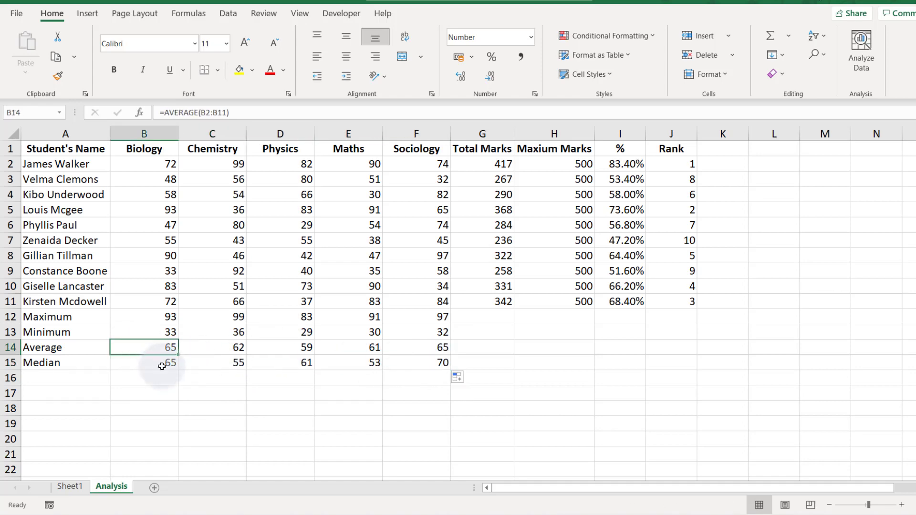
click(164, 363)
click(164, 349)
click(167, 361)
click(205, 349)
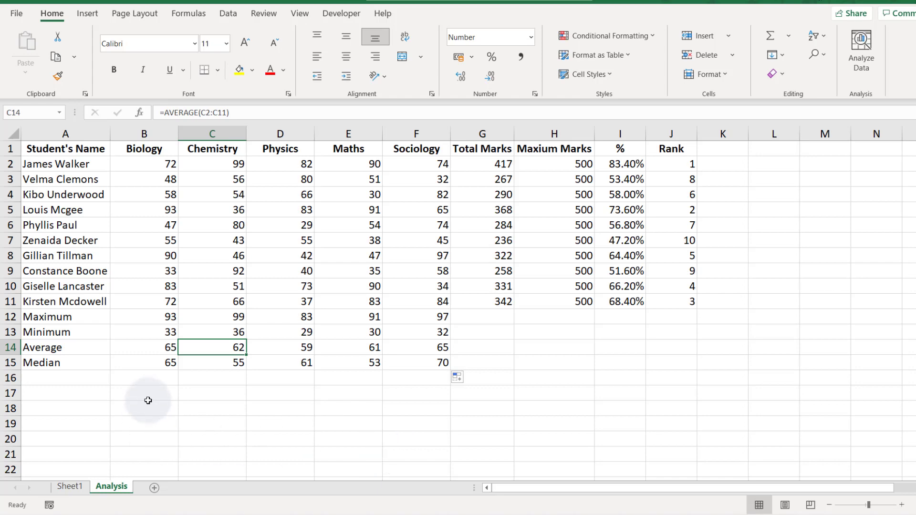
click(216, 361)
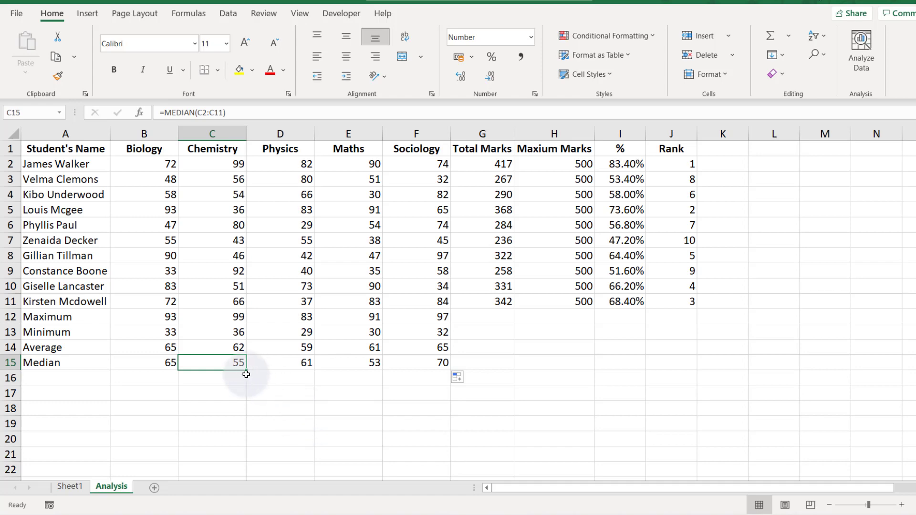
click(229, 345)
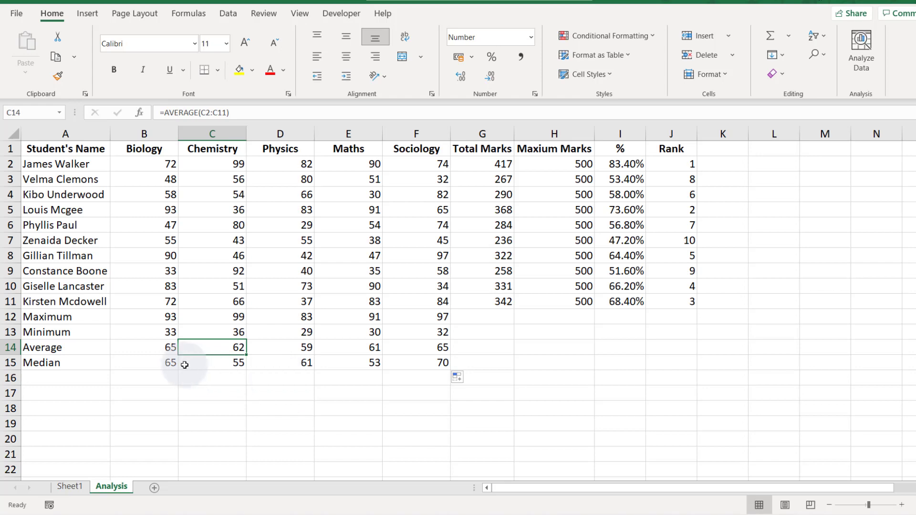
click(232, 366)
click(230, 349)
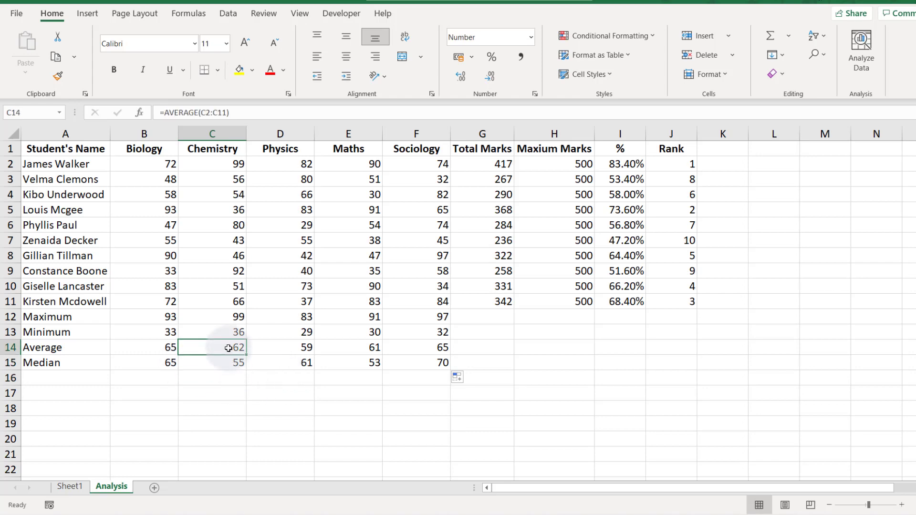
click(275, 361)
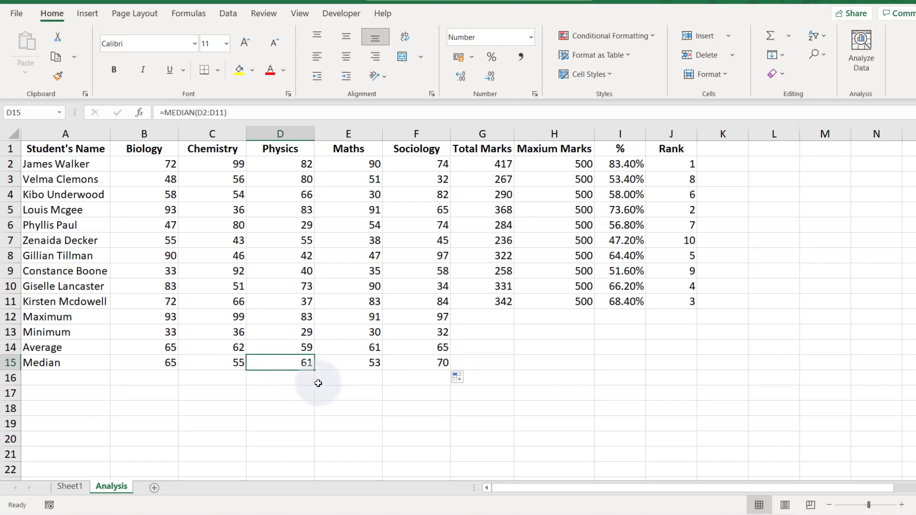
click(301, 348)
click(305, 364)
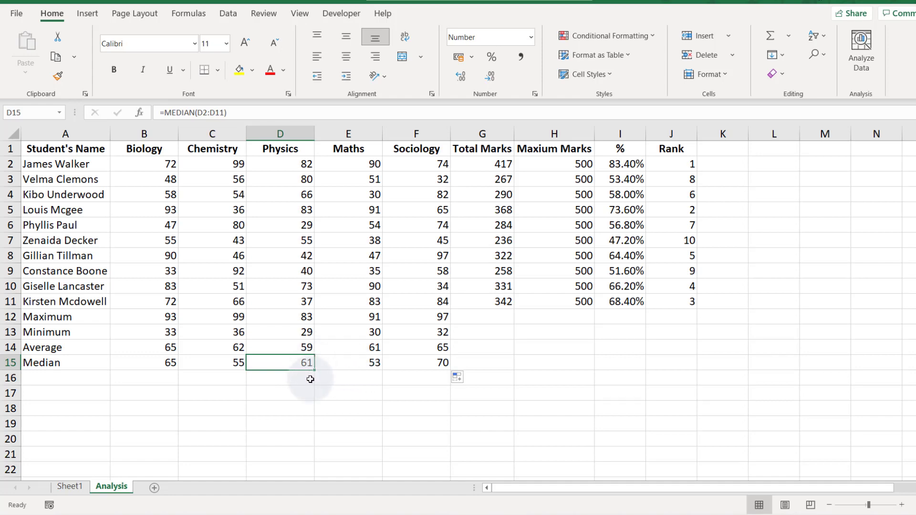
- Review the empty summary cells G12 and H12 and the ranking formula in J2
click(491, 313)
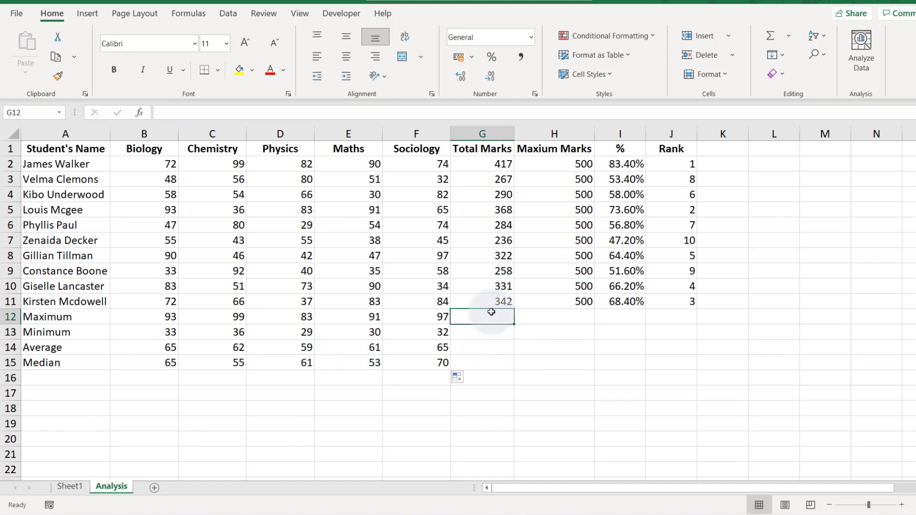
click(578, 311)
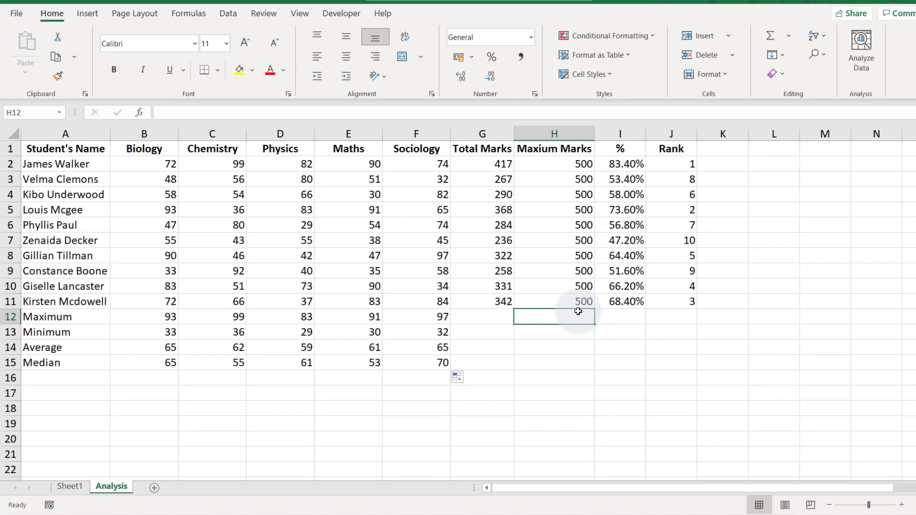
click(671, 148)
click(673, 165)
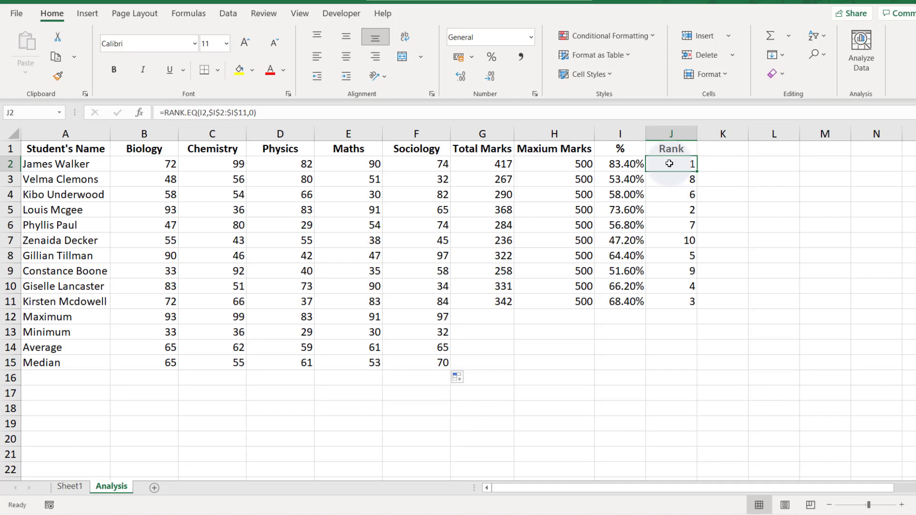
- Delete columns G to J holding the total marks, maximum marks, percentage and rank
drag(484, 129, 610, 130)
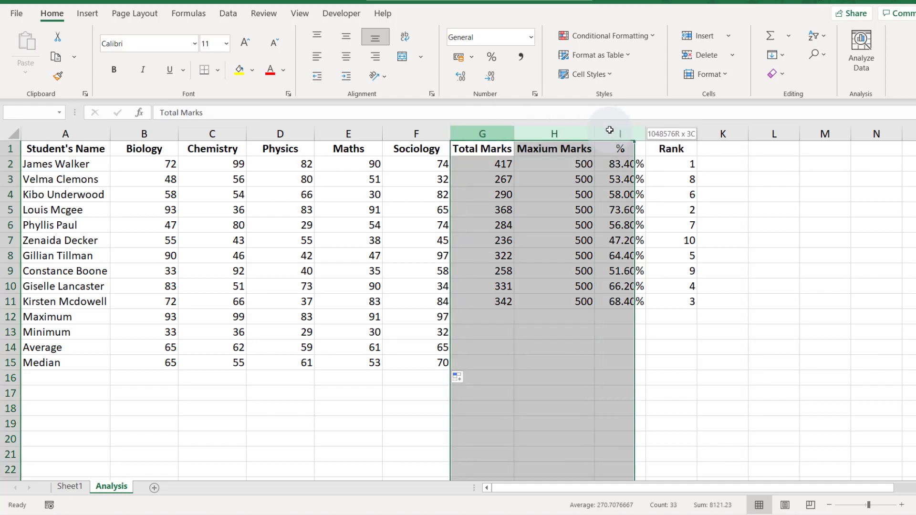
drag(671, 134, 476, 132)
right_click(476, 133)
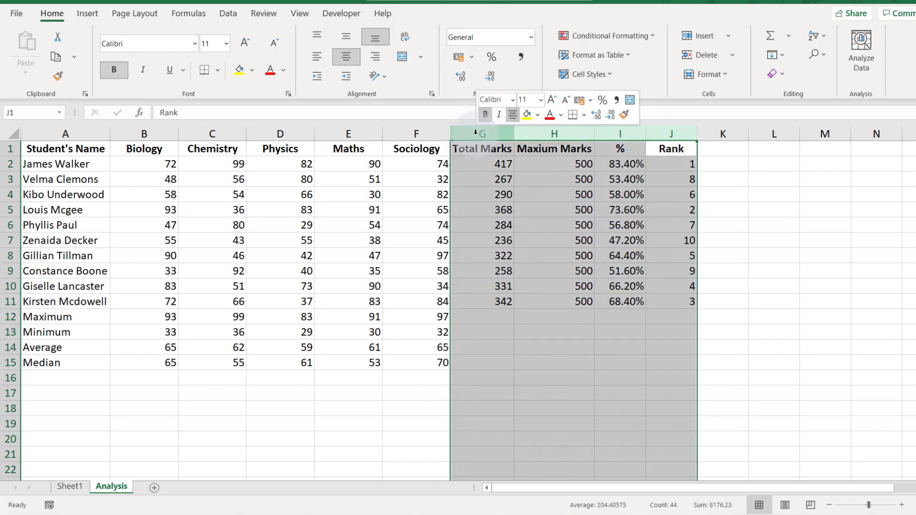
click(517, 262)
- Enter =IF(B2=B12,1,0) in H2 to flag whether the first student's Biology mark equals the subject maximum
click(528, 164)
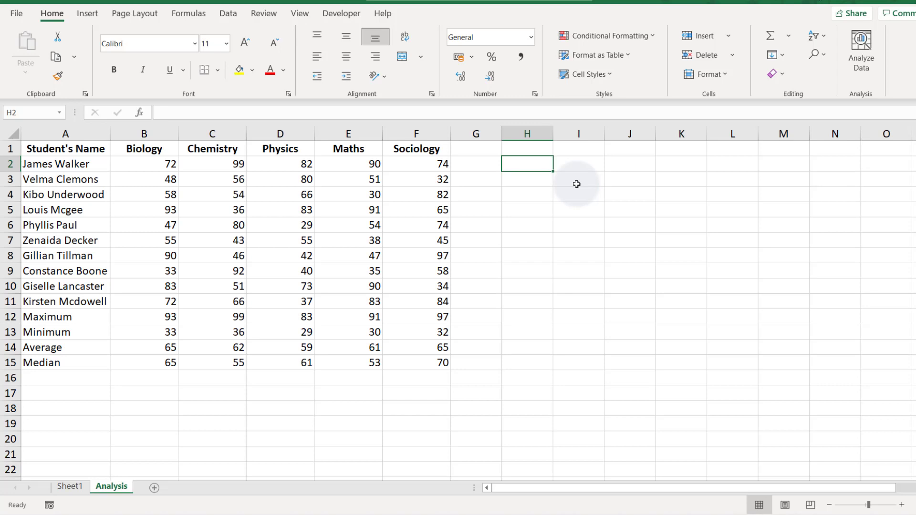
text(=if)
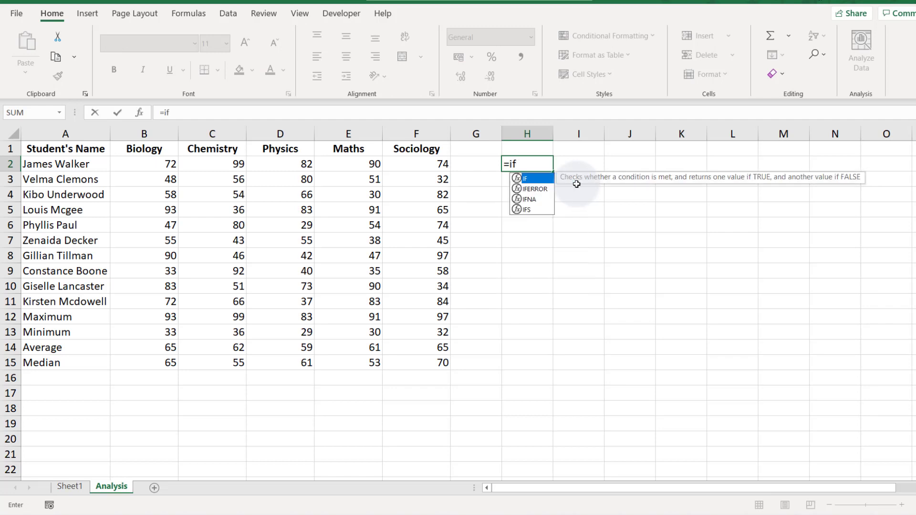
text(()
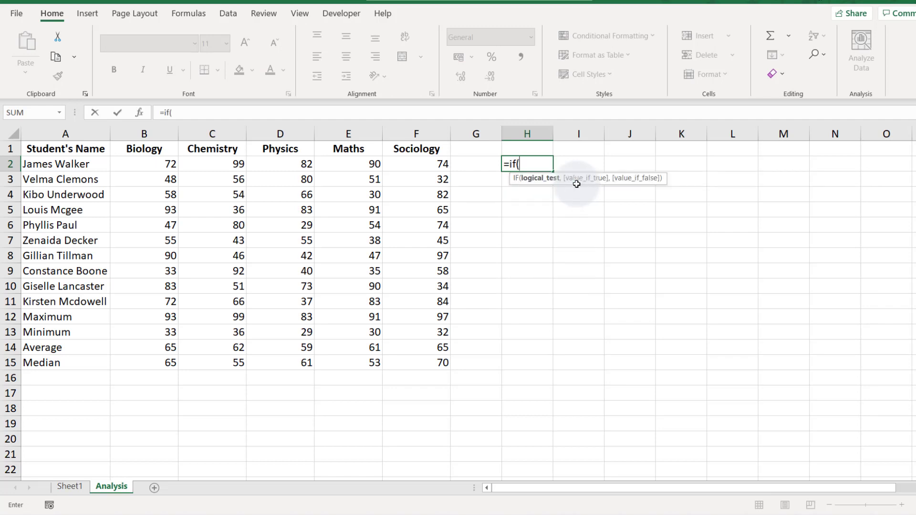
click(137, 168)
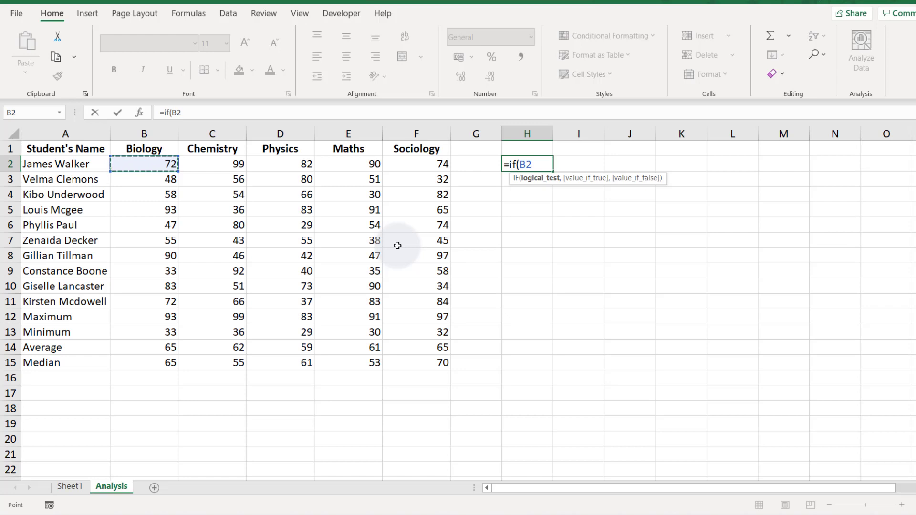
text(=)
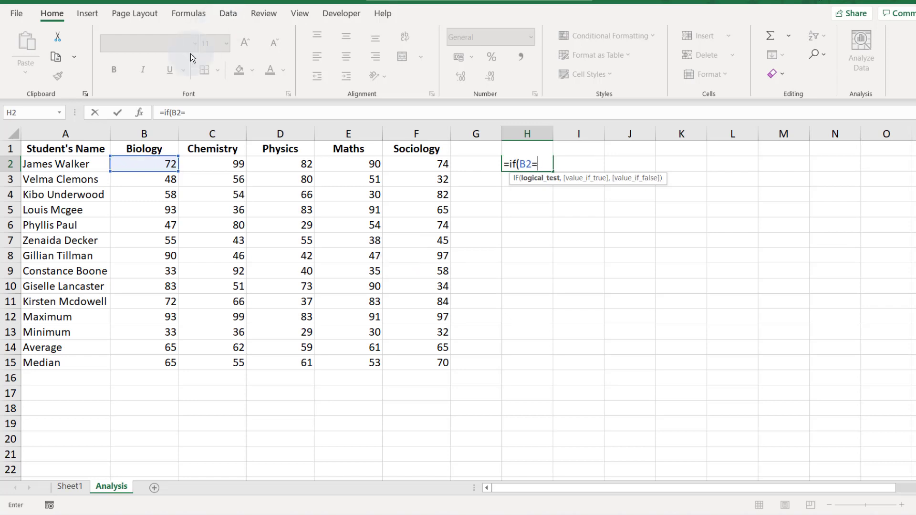
click(159, 319)
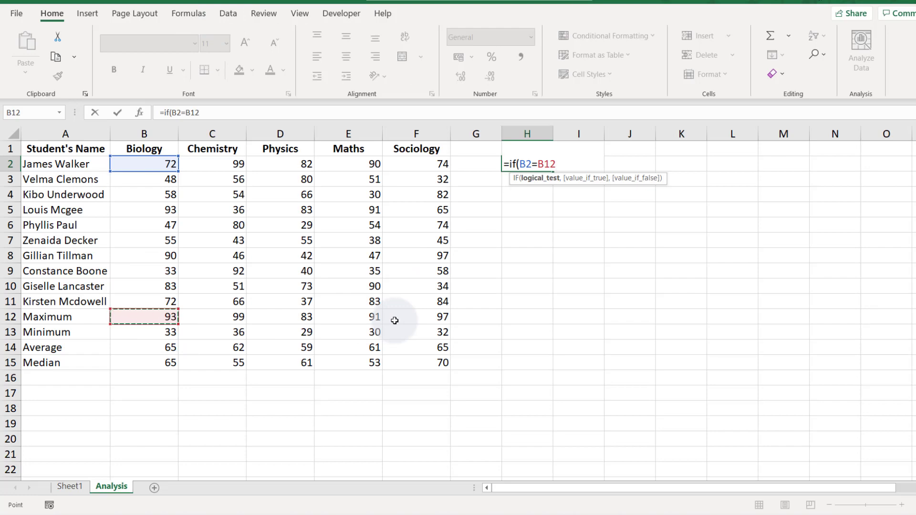
text(,)
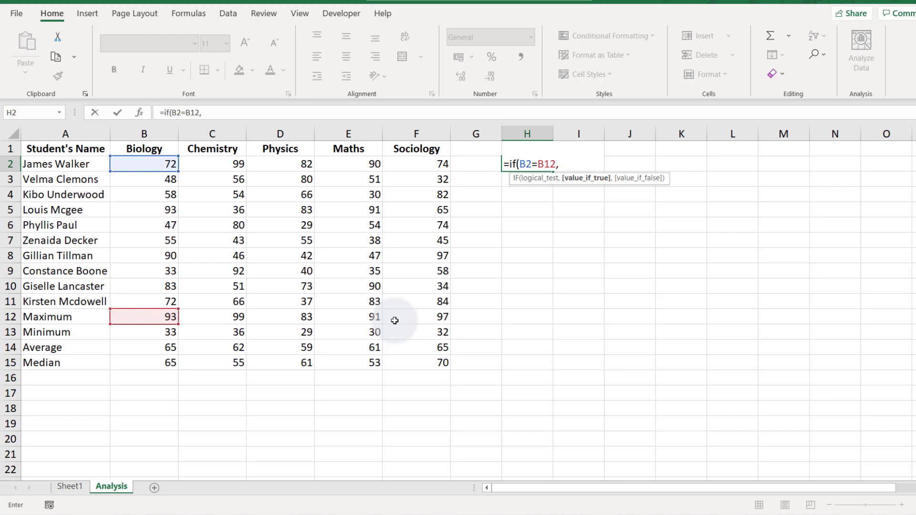
text(1,0)
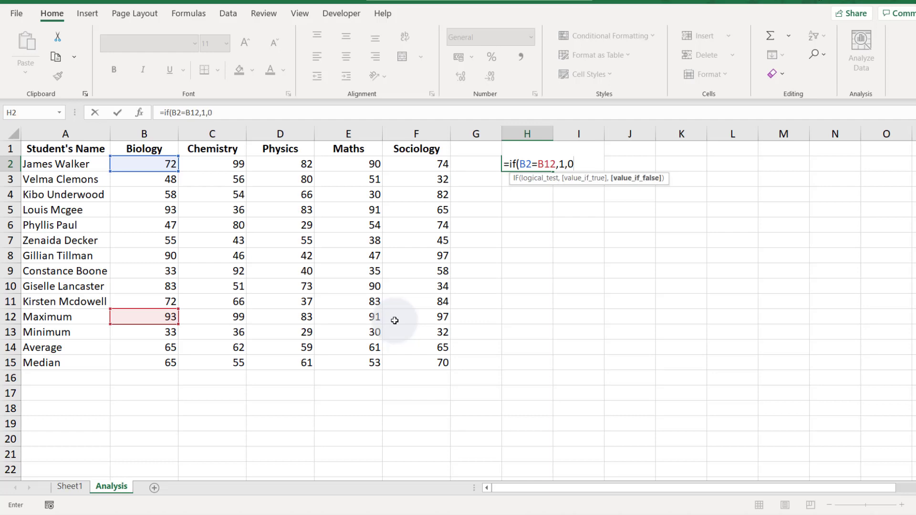
text())
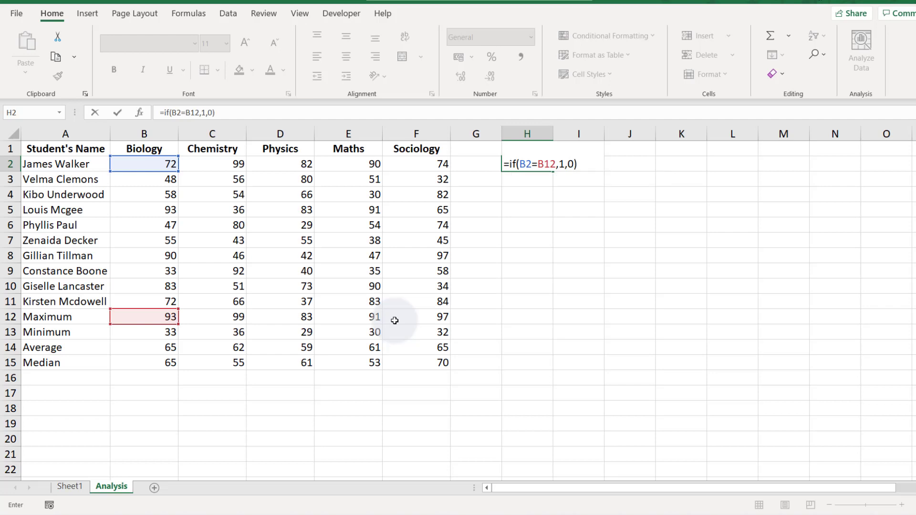
key(Return)
key(Up)
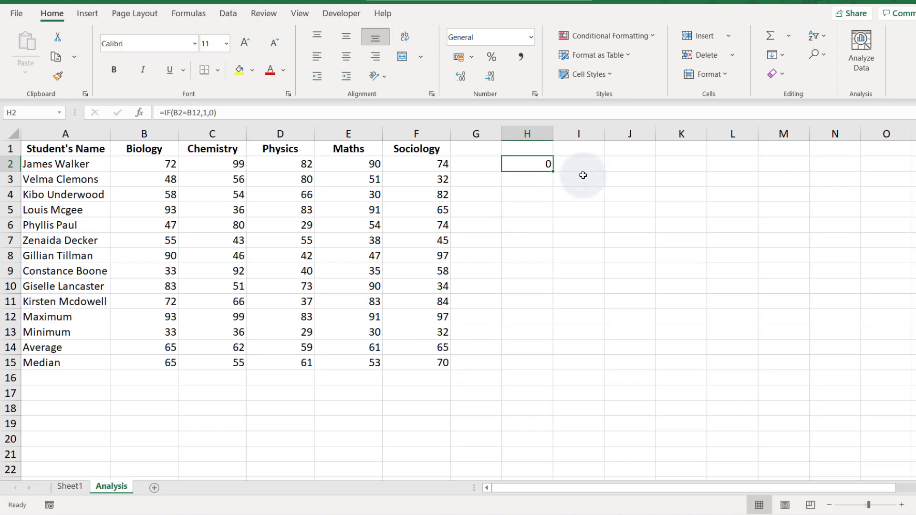
- Fill the H2 formula down to H11 and check the cell references in H2 and H3
drag(553, 171, 572, 308)
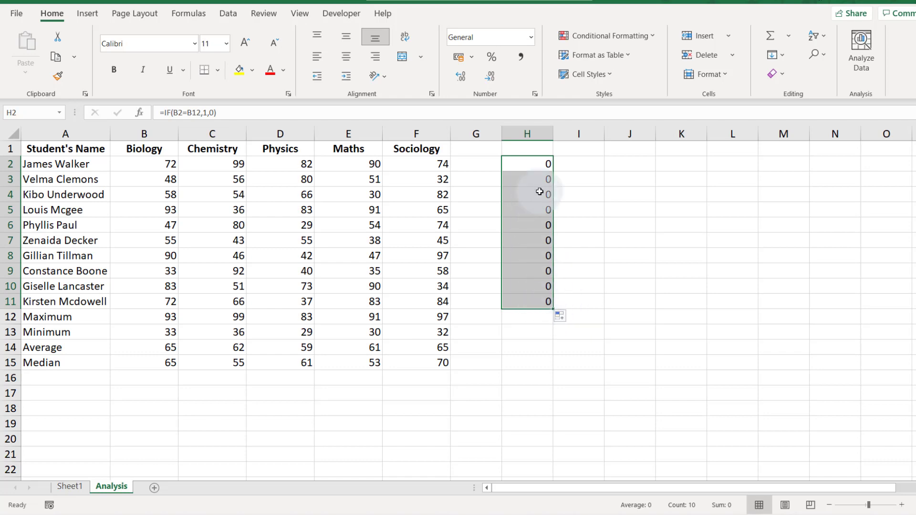
click(545, 164)
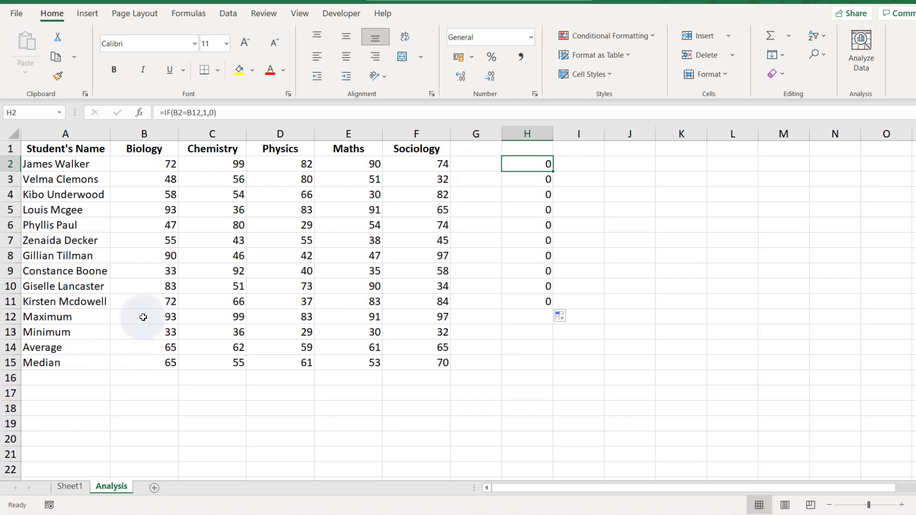
click(519, 181)
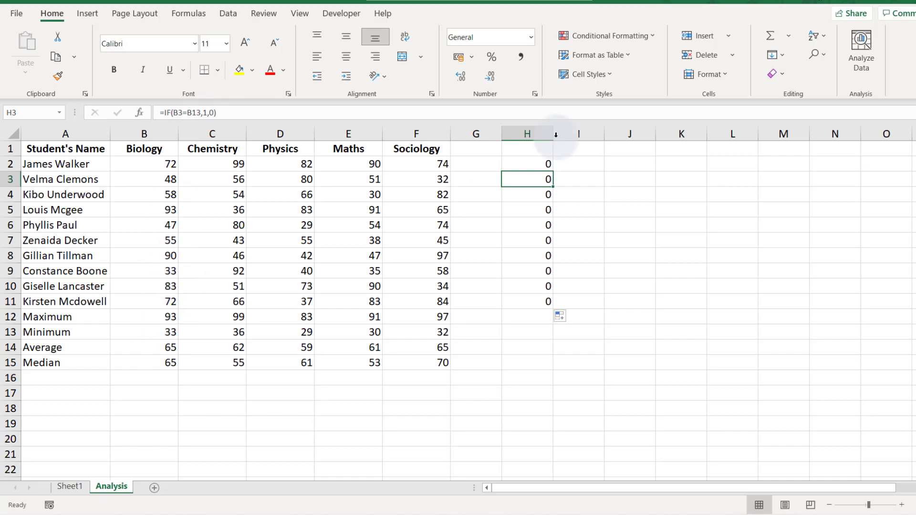
- Make the maximum reference in H2 absolute as =IF(B2=$B$12,1,0) and fill the formula down to H11
click(534, 164)
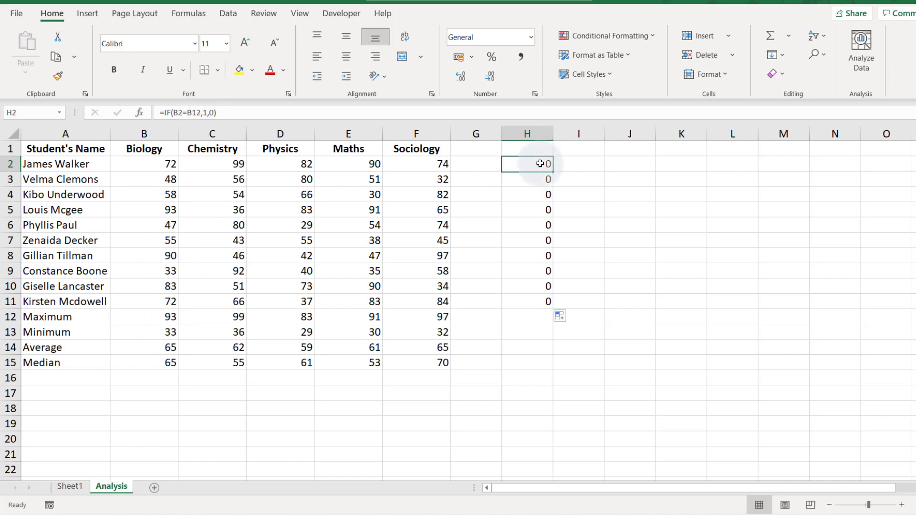
click(195, 114)
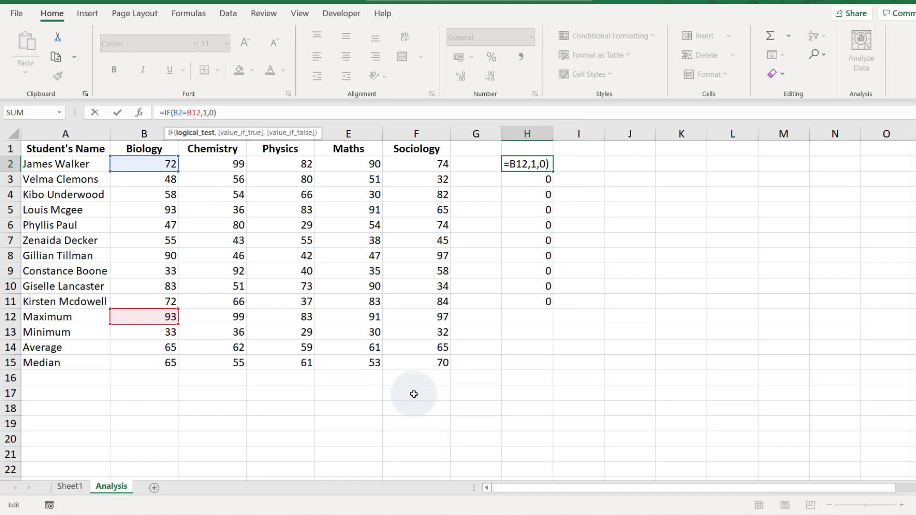
key(F4)
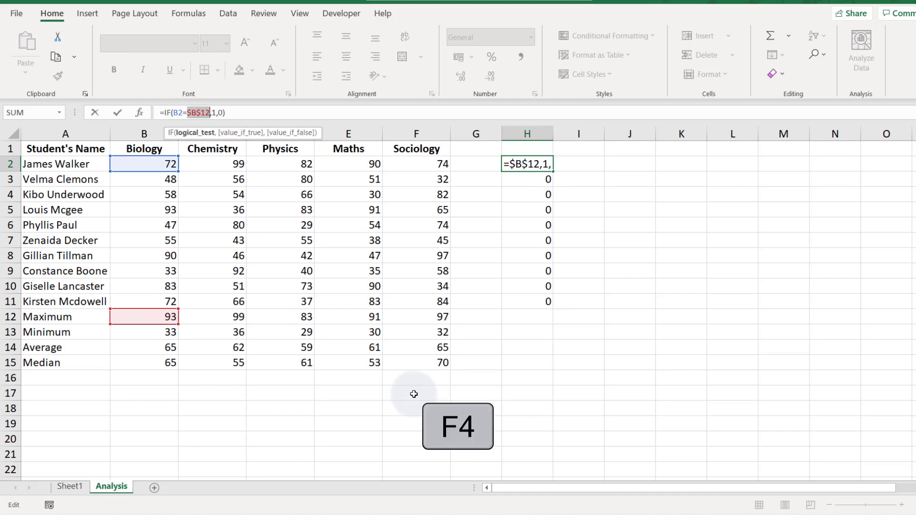
key(Return)
click(539, 165)
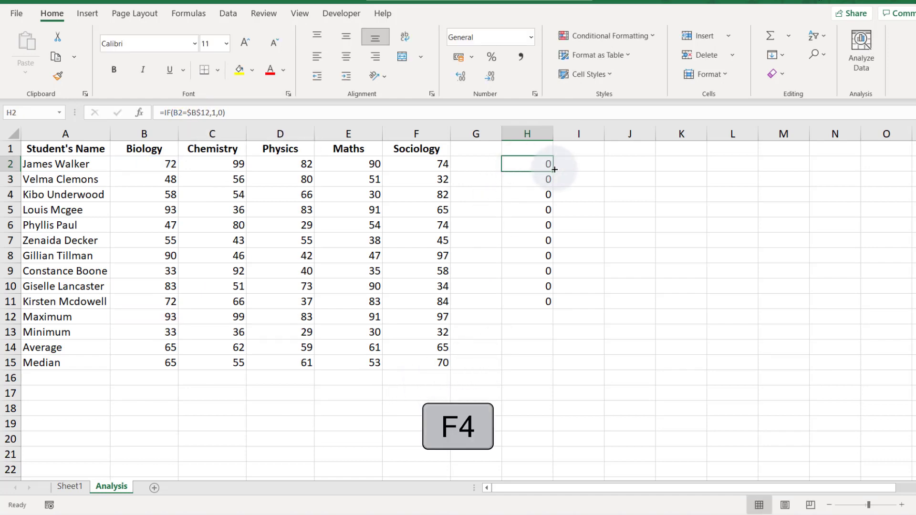
drag(554, 170, 558, 311)
- Check the flags in column H, comparing H5 with the Biology mark in B5 and the maximum in B12
drag(549, 171, 546, 170)
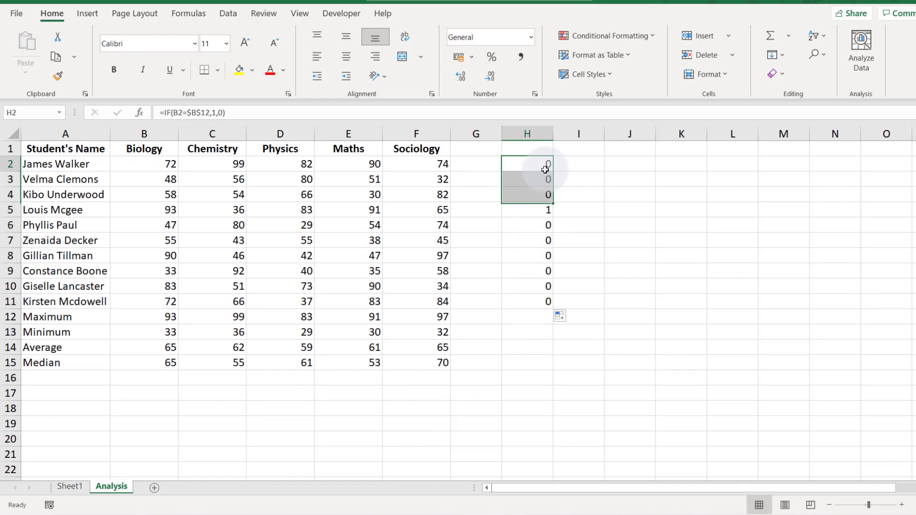
click(543, 211)
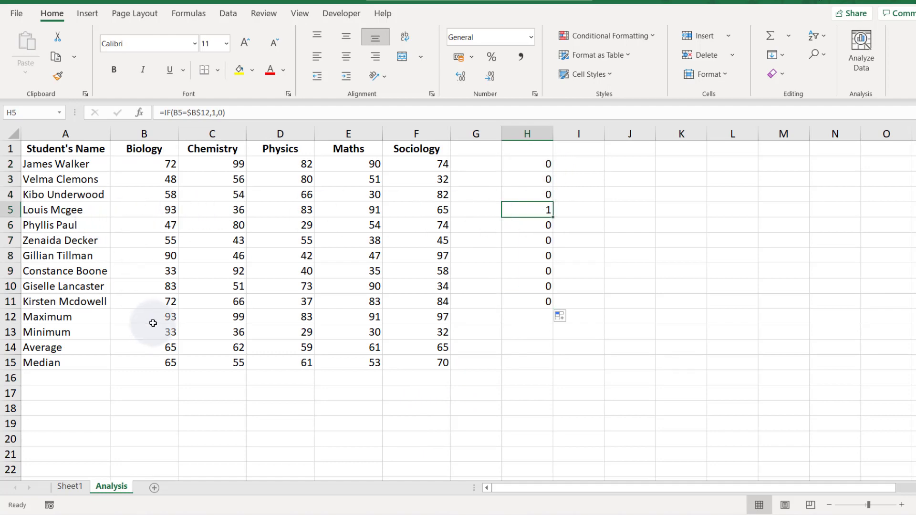
click(167, 210)
click(157, 316)
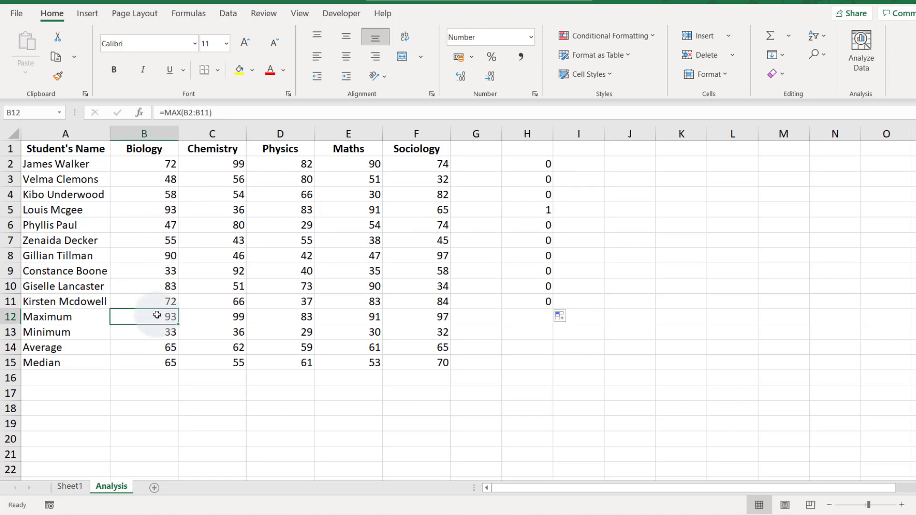
click(534, 210)
click(544, 170)
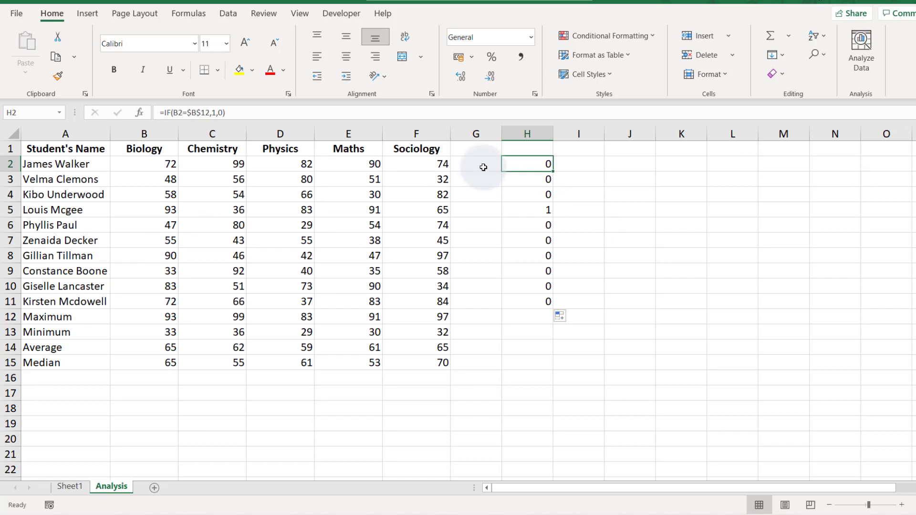
- Enter =IF(C2=C12,1,0) in I2 to flag whether the first student's Chemistry mark equals the subject maximum
click(575, 168)
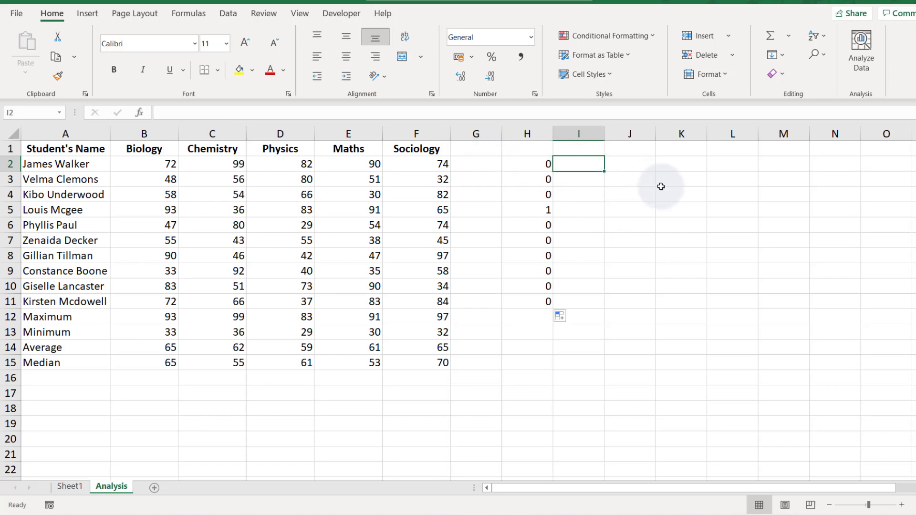
text(=)
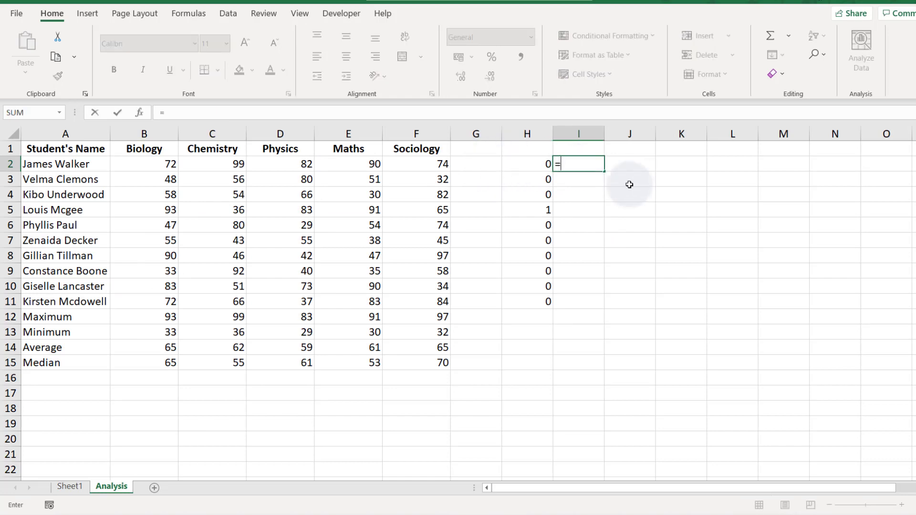
click(231, 167)
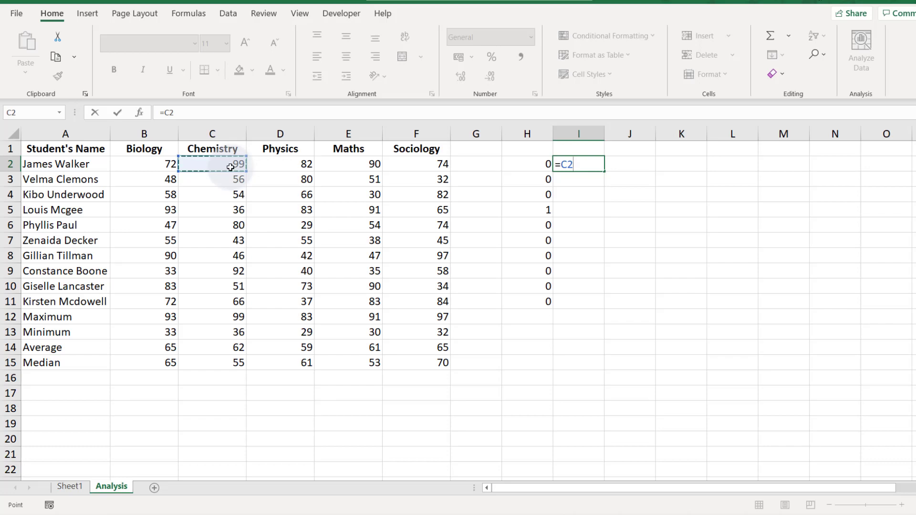
key(BackSpace)
key(BackSpace)
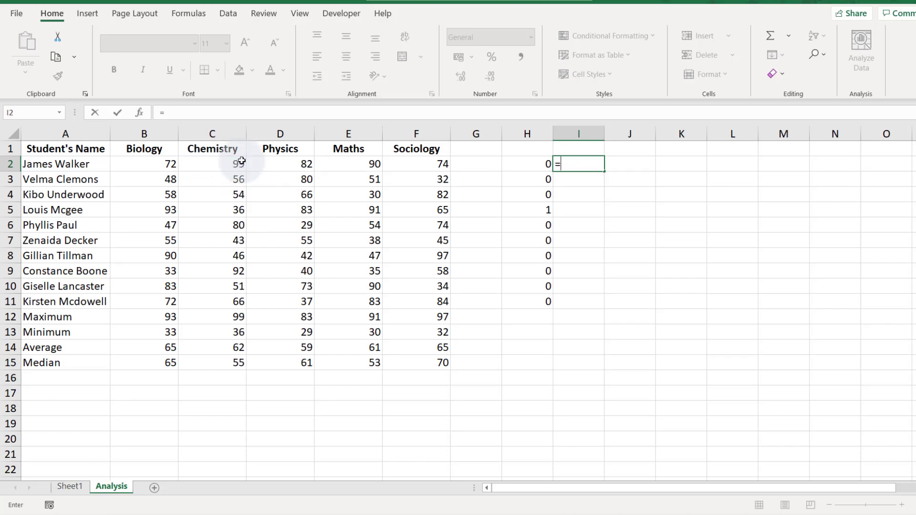
text(if()
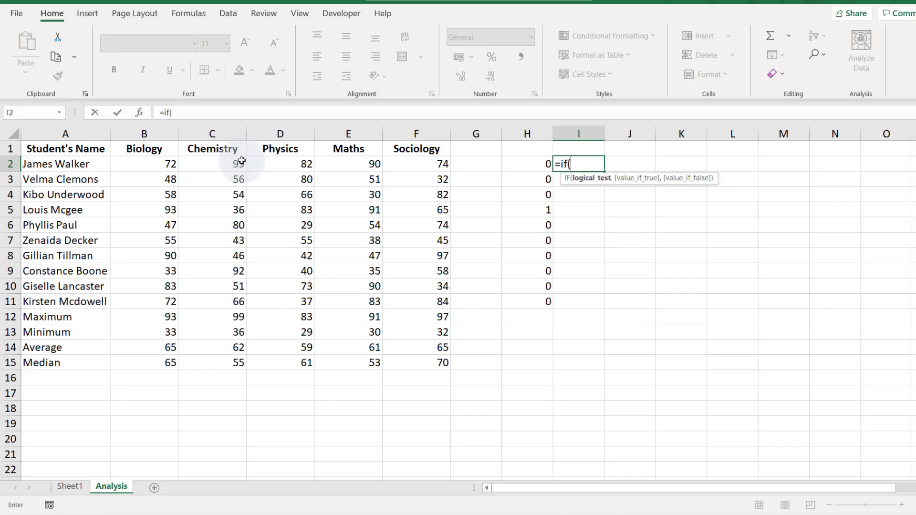
click(217, 165)
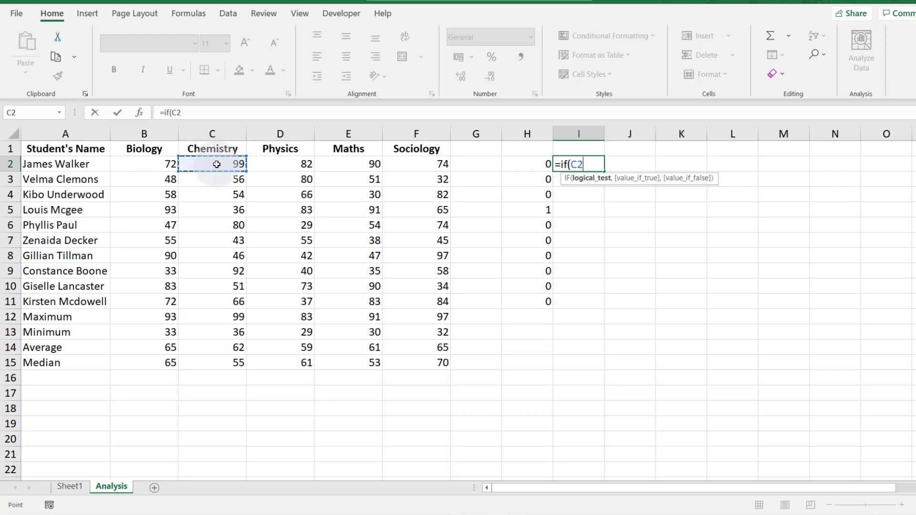
text(>)
click(223, 313)
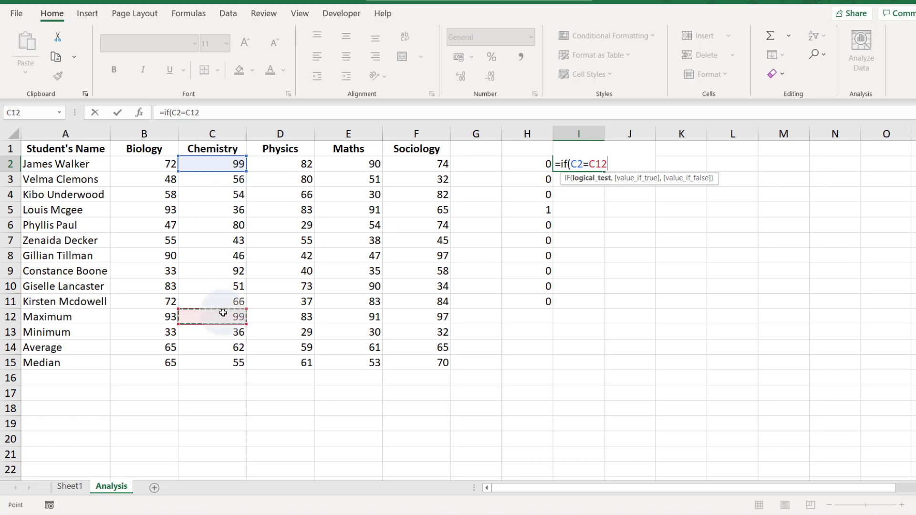
text(,1,0)
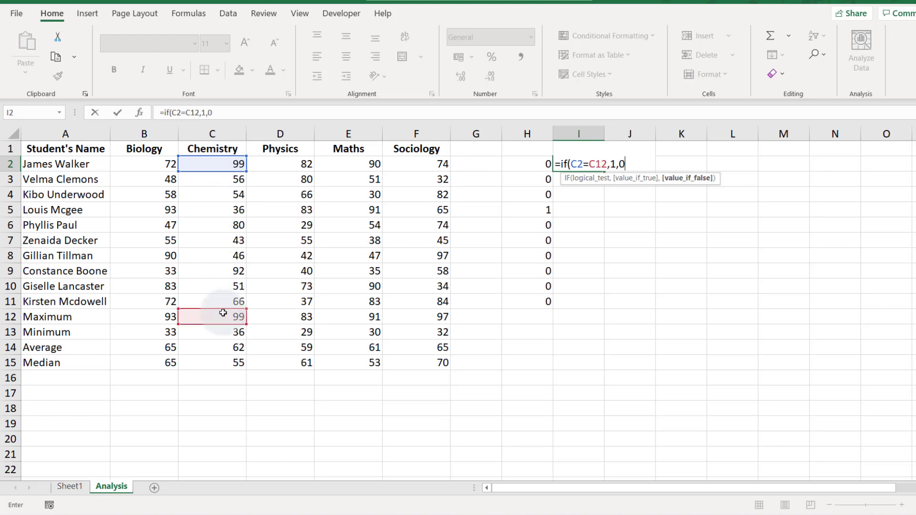
text())
key(Return)
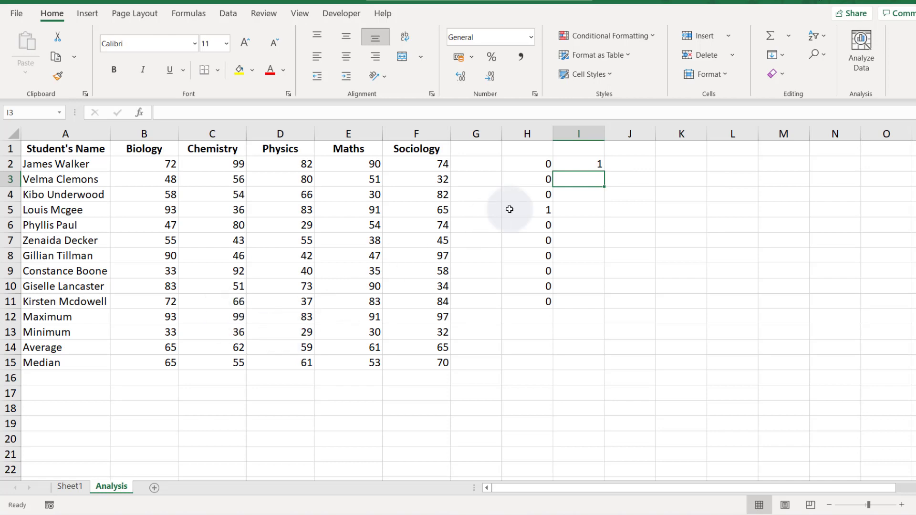
- Make the maximum reference in I2 absolute as =IF(C2=$C$12,1,0) and check it alongside H2
click(567, 164)
click(197, 113)
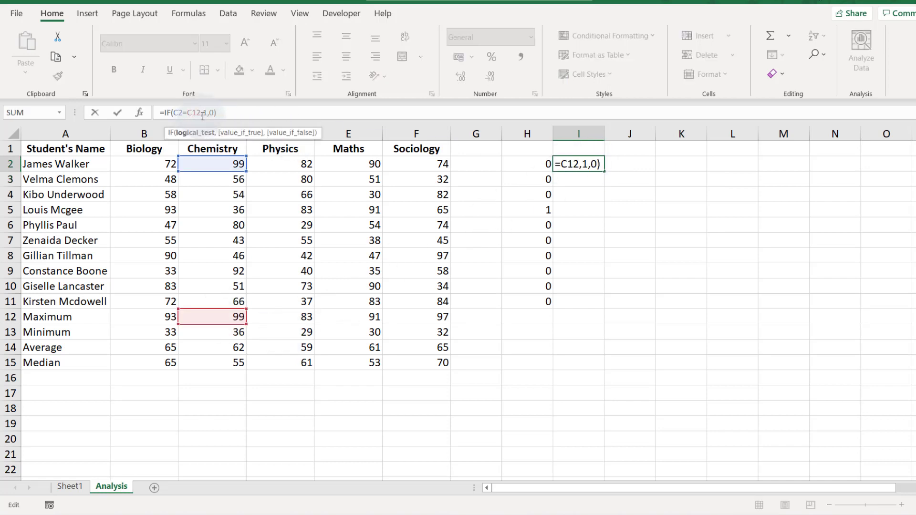
key(F4)
key(Return)
click(591, 164)
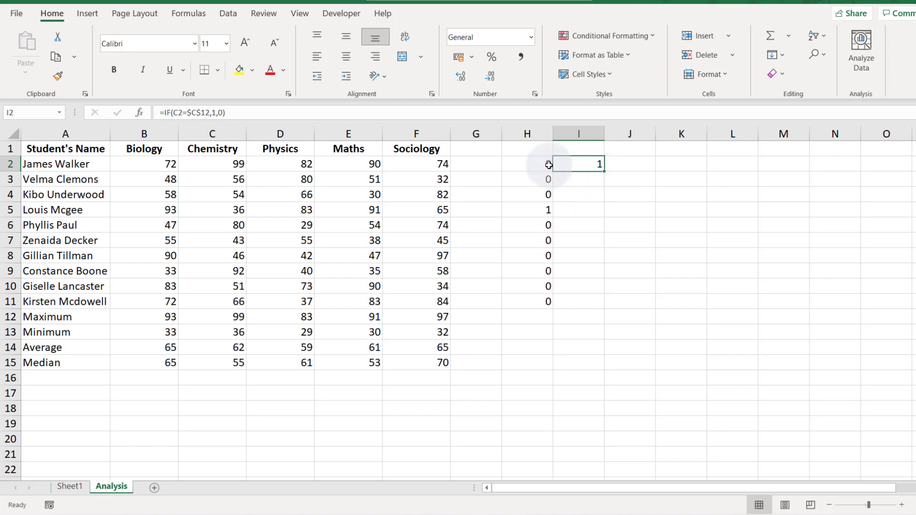
click(549, 165)
click(590, 164)
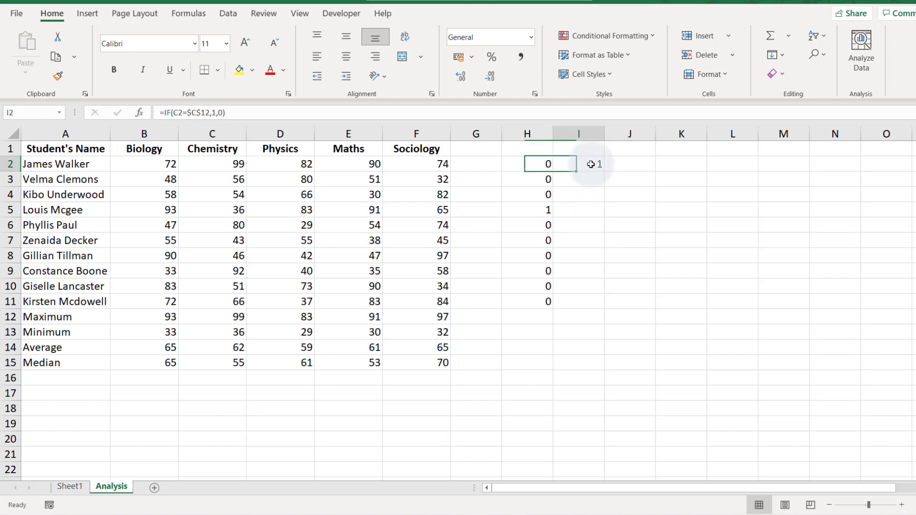
- Clear I2, refill it from H2 with the fully absolute $B$12 reference, and inspect which cells the copied formula compares
key(Delete)
click(549, 166)
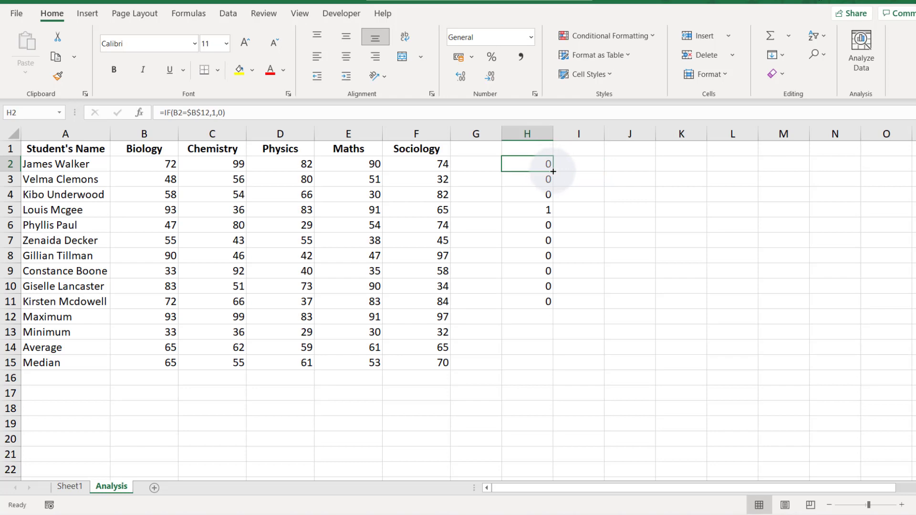
drag(553, 171, 553, 171)
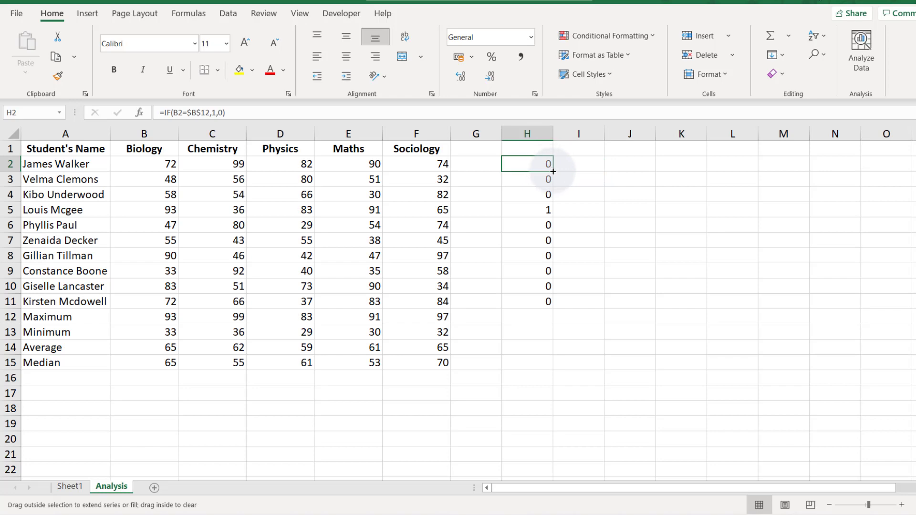
drag(553, 172, 583, 181)
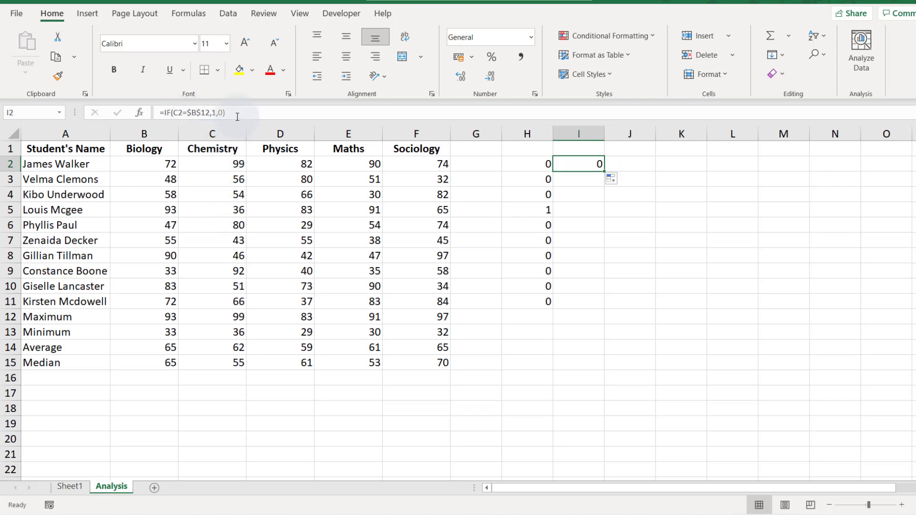
key(F2)
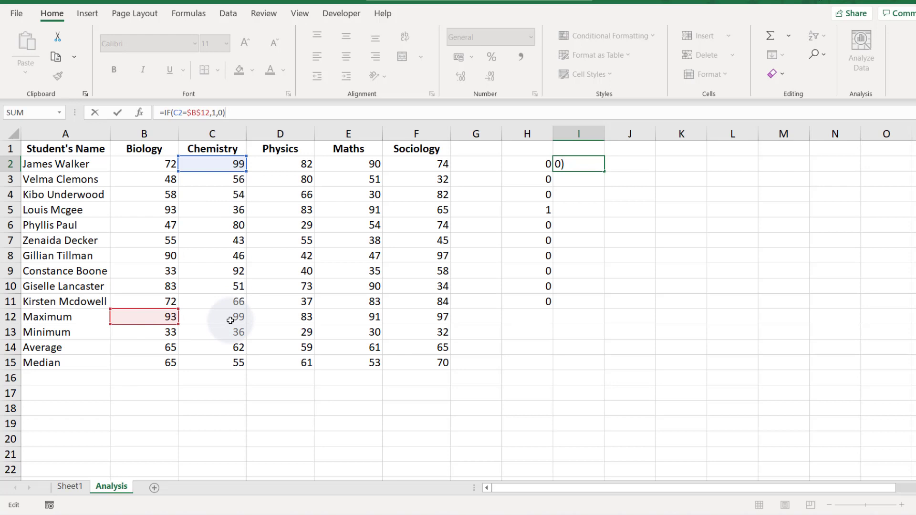
key(ctrl+Return)
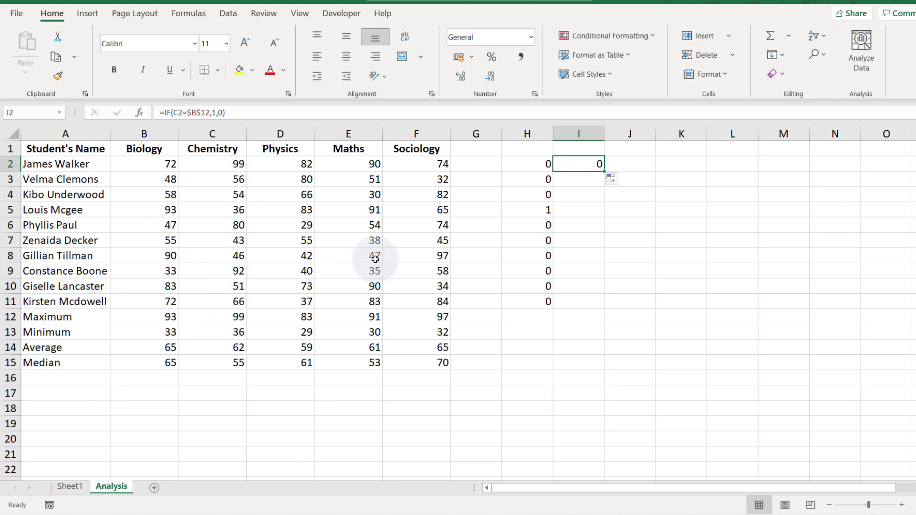
- Change the H2 formula to the row-only absolute reference =IF(B2=B$12,1,0) and fill it down to H11
click(537, 161)
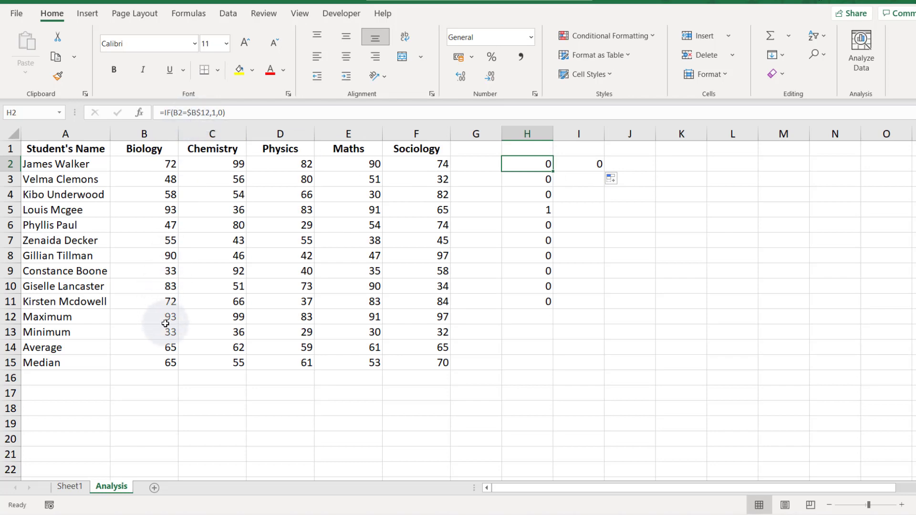
click(187, 113)
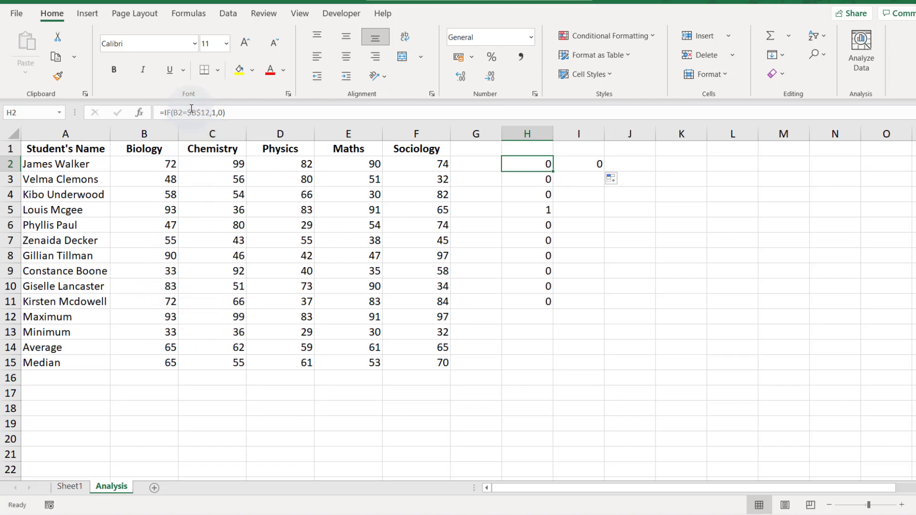
key(BackSpace)
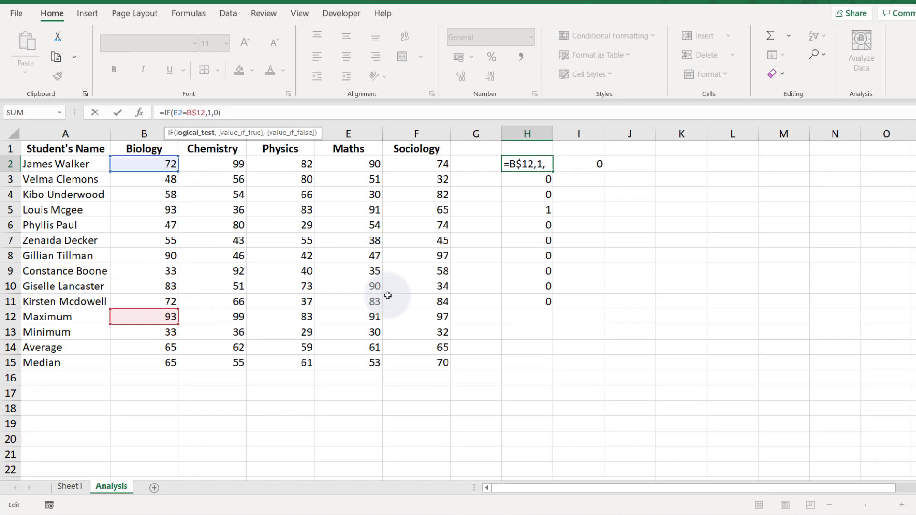
key(Return)
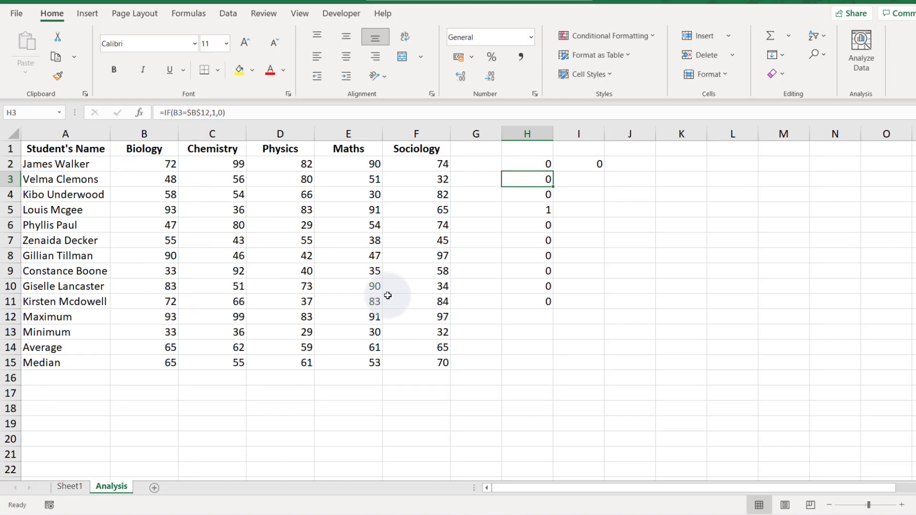
click(529, 161)
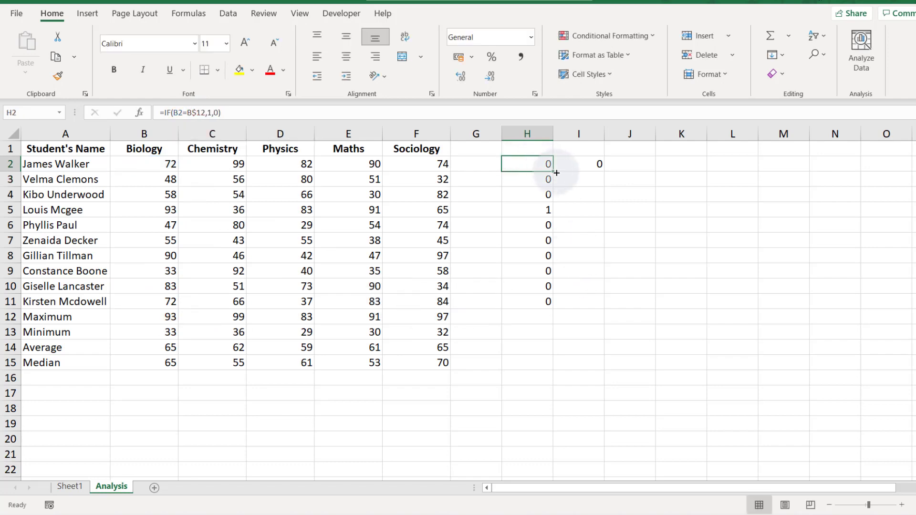
drag(555, 173, 552, 310)
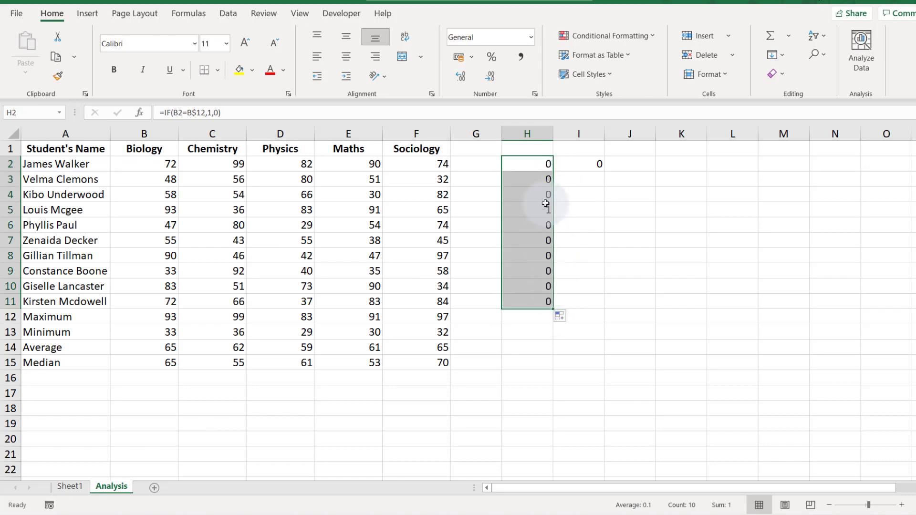
- Examine the formulas throughout H2:H11 to check how the B$12 reference behaves when copied down
click(543, 164)
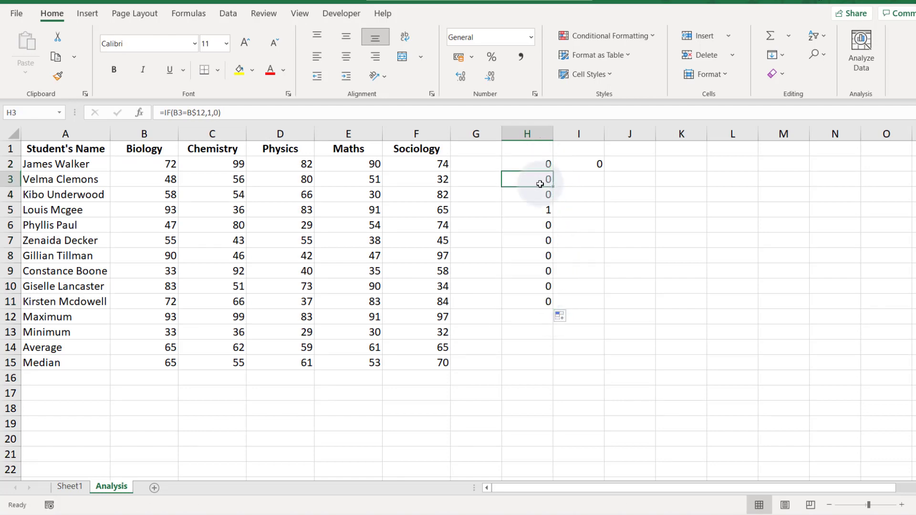
click(542, 180)
click(538, 195)
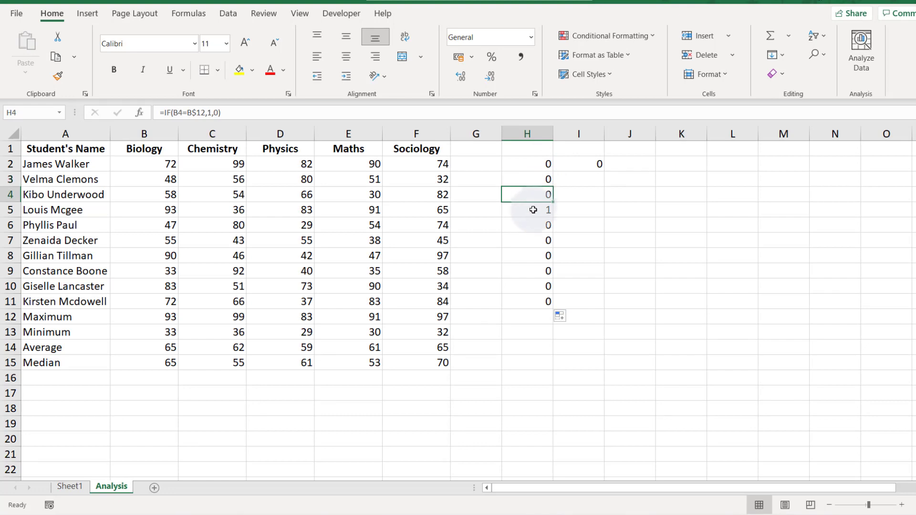
click(536, 210)
click(533, 235)
click(536, 193)
click(538, 178)
click(534, 162)
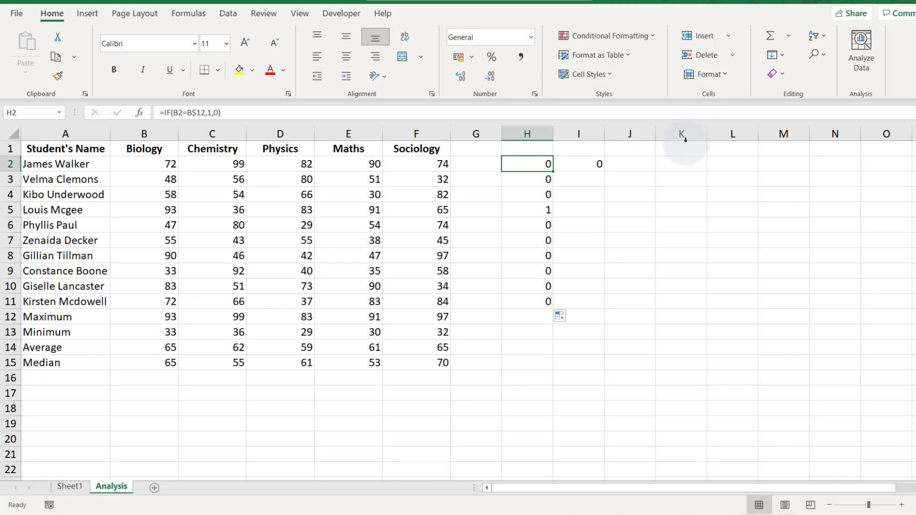
click(529, 181)
click(532, 196)
click(531, 225)
click(530, 242)
click(531, 257)
click(532, 287)
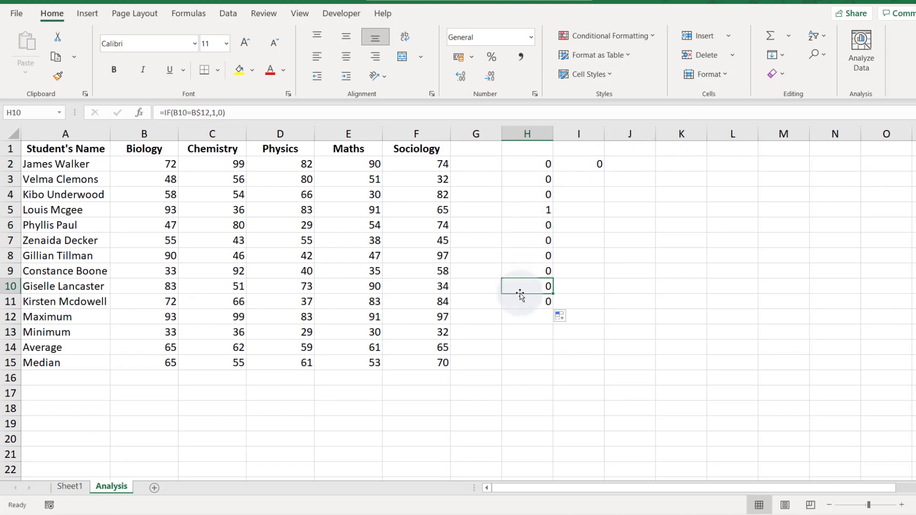
click(532, 302)
click(529, 164)
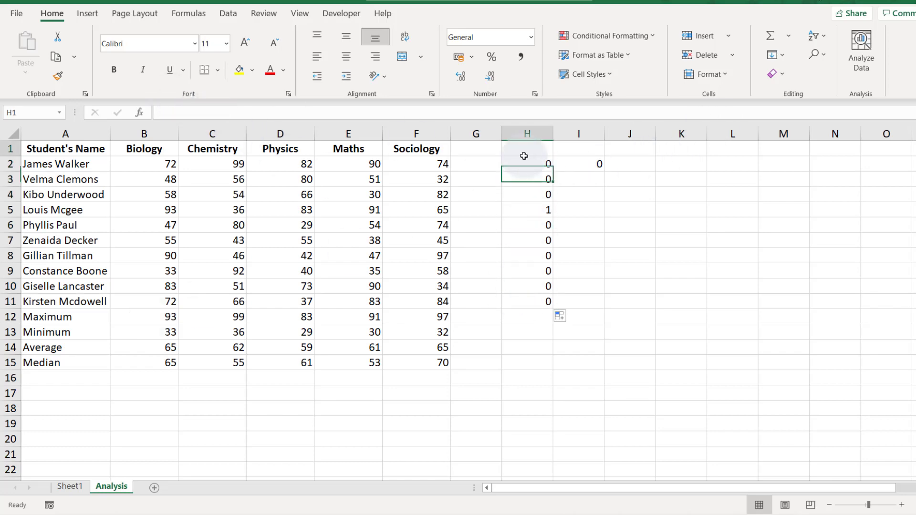
click(529, 180)
click(531, 210)
click(531, 240)
click(532, 271)
click(539, 295)
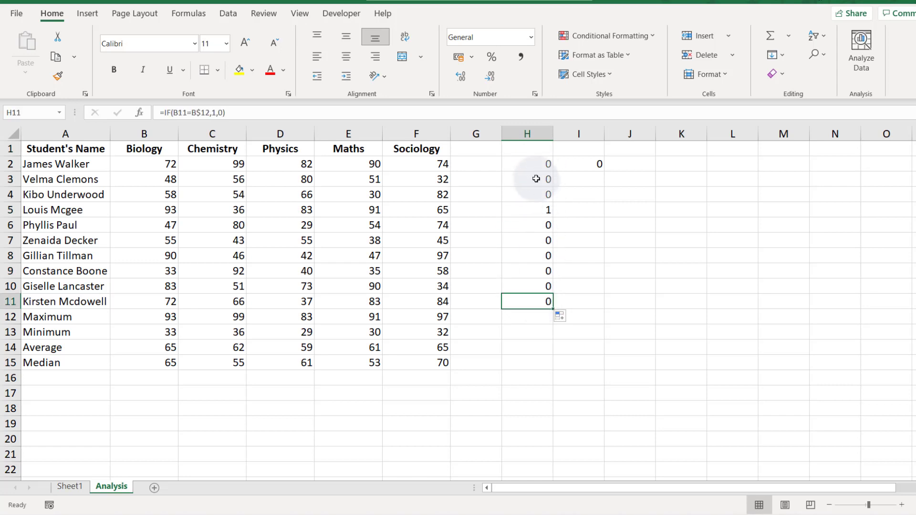
- Fill the H2 formula across to I2 for Chemistry and check the copied references
click(549, 165)
drag(552, 170, 600, 171)
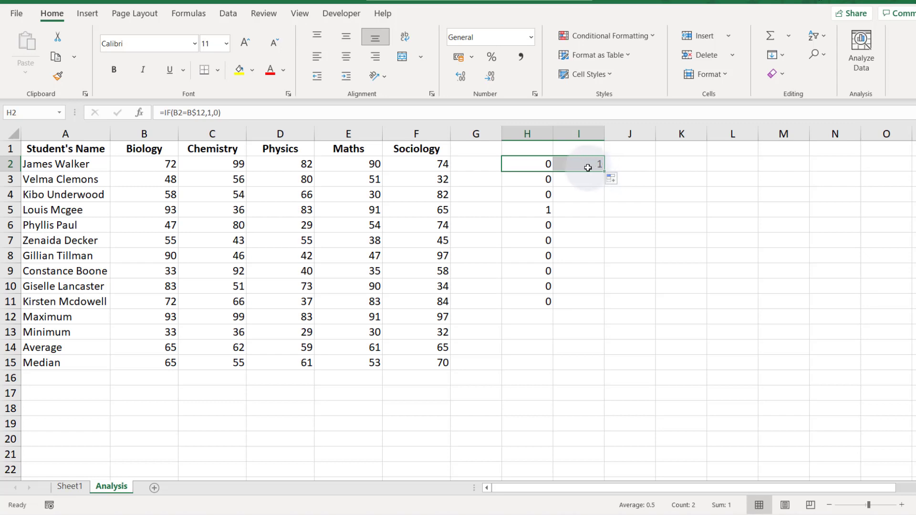
click(586, 168)
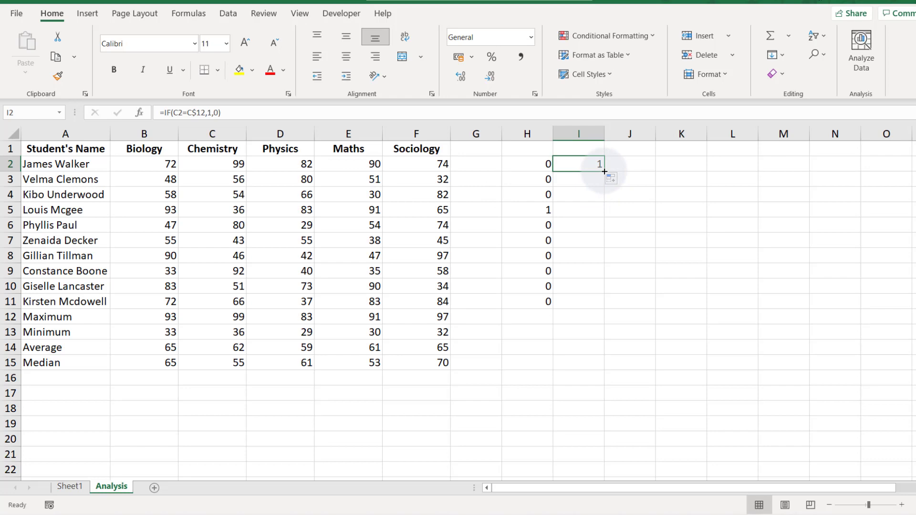
- Enter the subject-initial headings B, C, P, M and S in H1:L1 above the flag columns
click(545, 149)
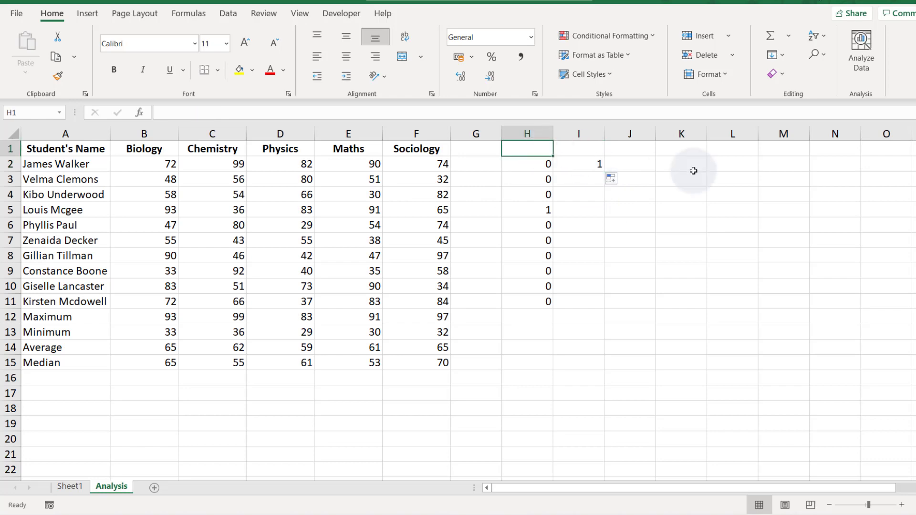
text(B)
key(Tab)
text(C)
key(Tab)
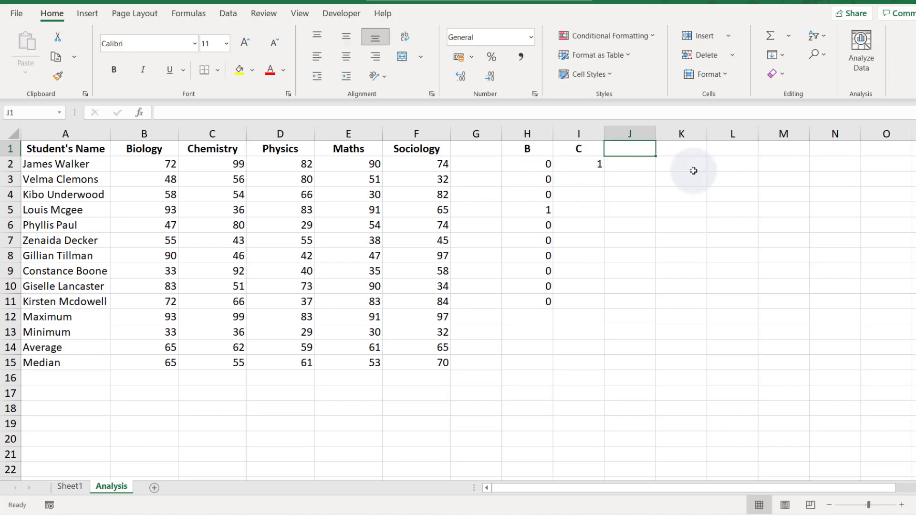
text(P)
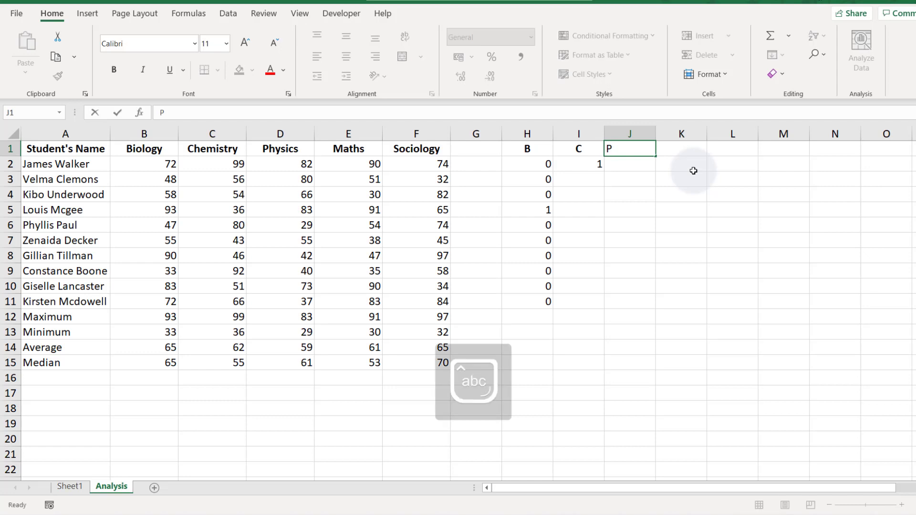
key(Tab)
text(M)
key(Tab)
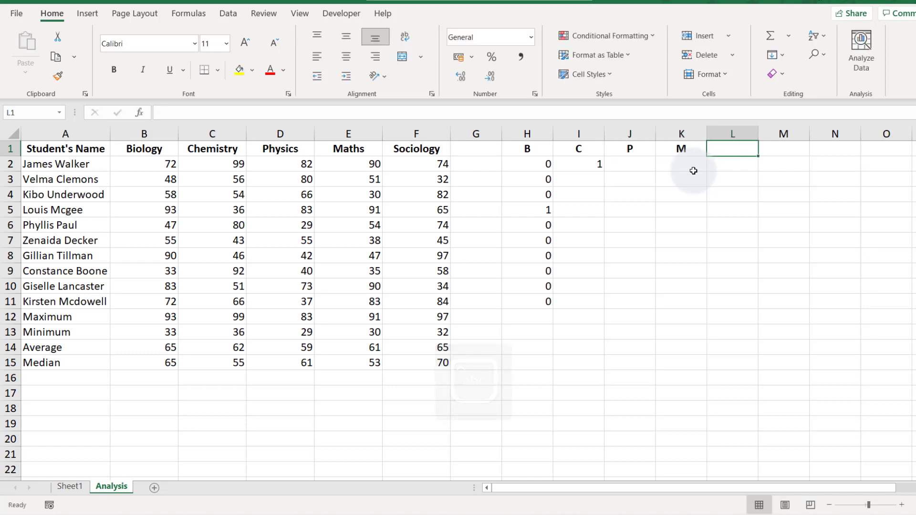
text(S)
click(694, 171)
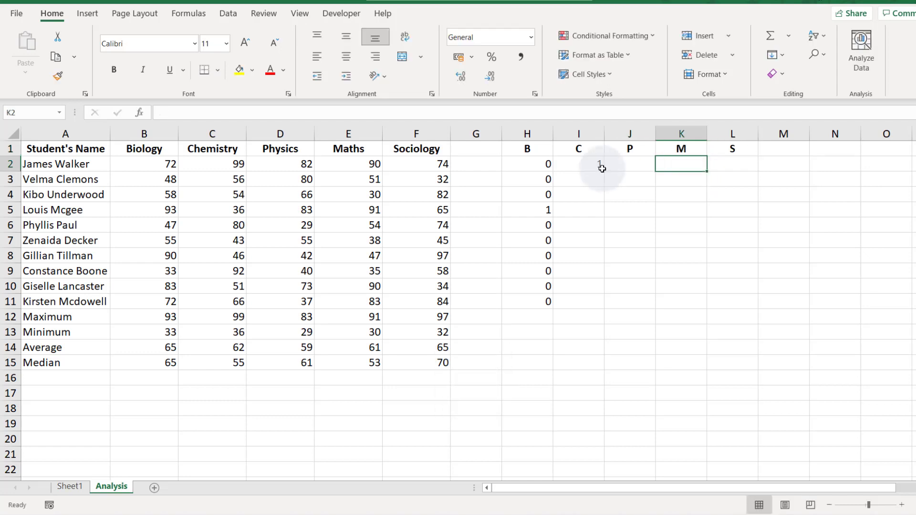
- Fill the I2 formula across to L2 for Physics, Maths and Sociology, and check the references in J2, K2 and L2
click(600, 171)
drag(602, 171, 759, 173)
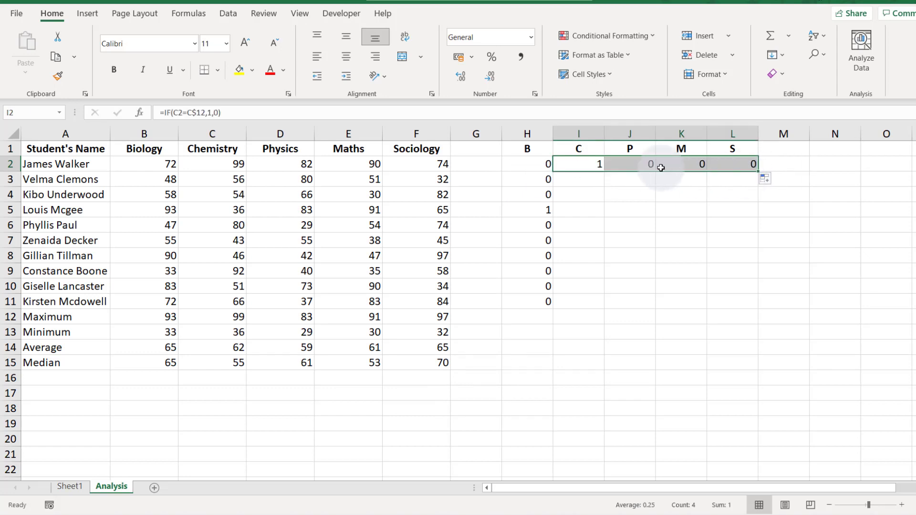
click(627, 163)
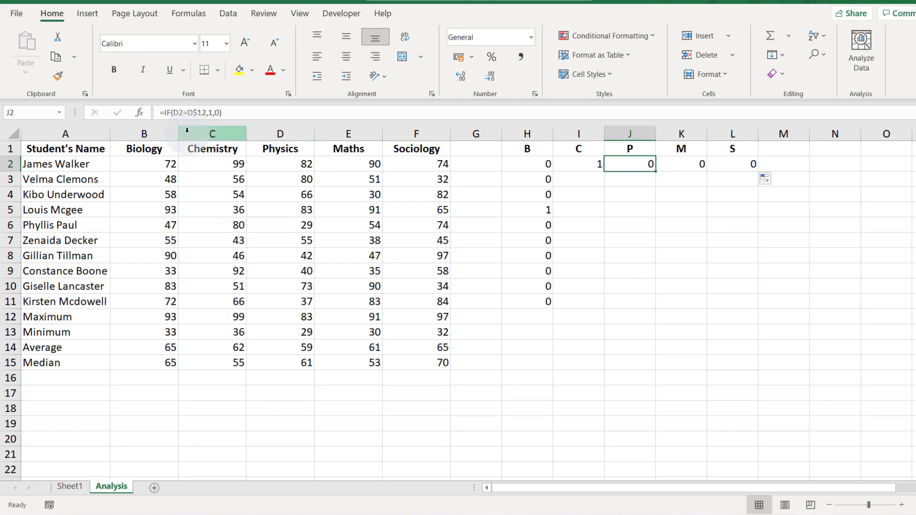
click(705, 164)
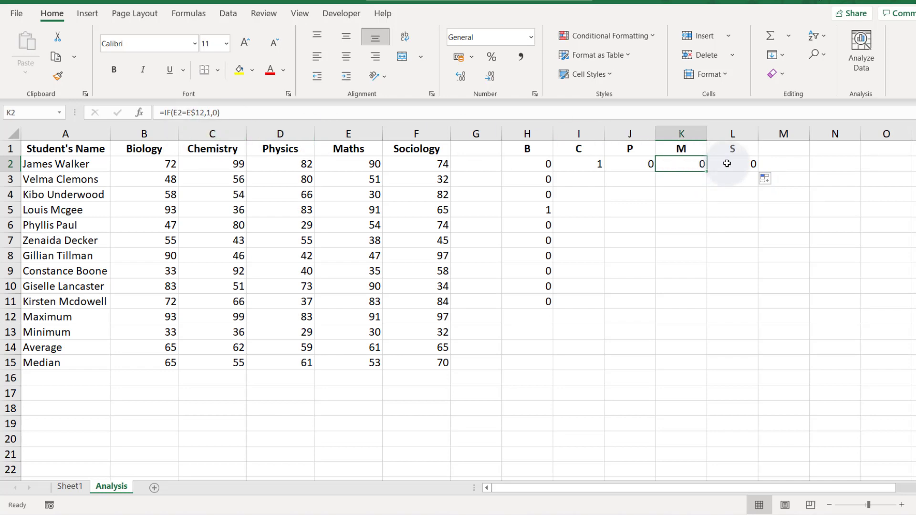
click(732, 167)
- Fill the flag formulas in I2:L2 down to row 11 for all students
drag(579, 165, 750, 166)
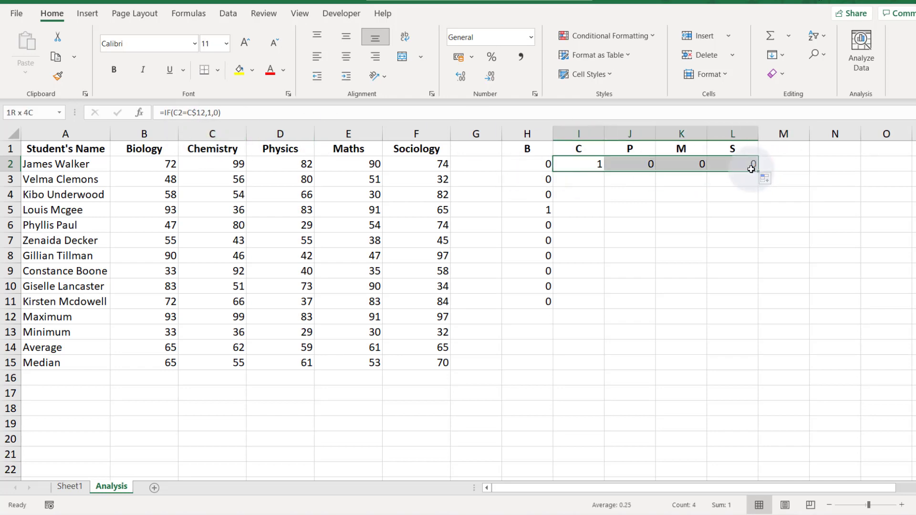
double_click(758, 171)
click(600, 200)
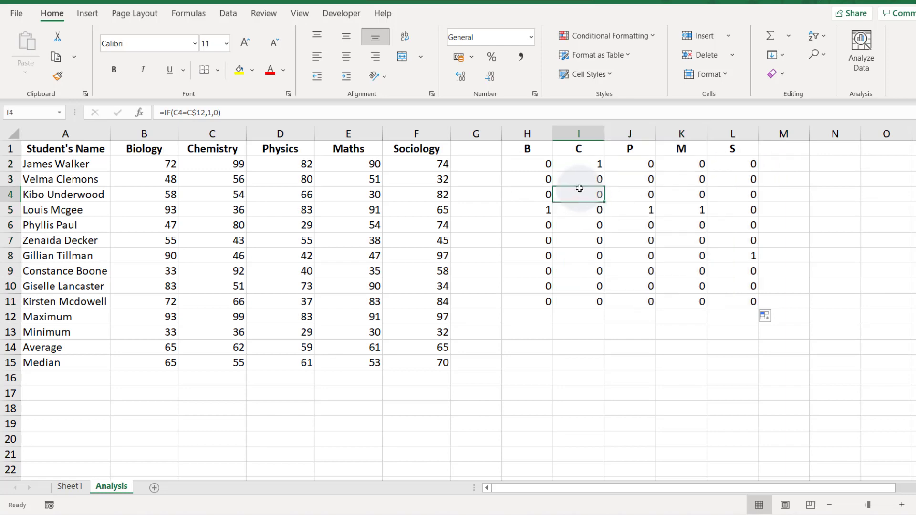
click(583, 168)
- Enter the heading Total Subjects in M1 and autofit the width of column M
click(791, 162)
click(791, 152)
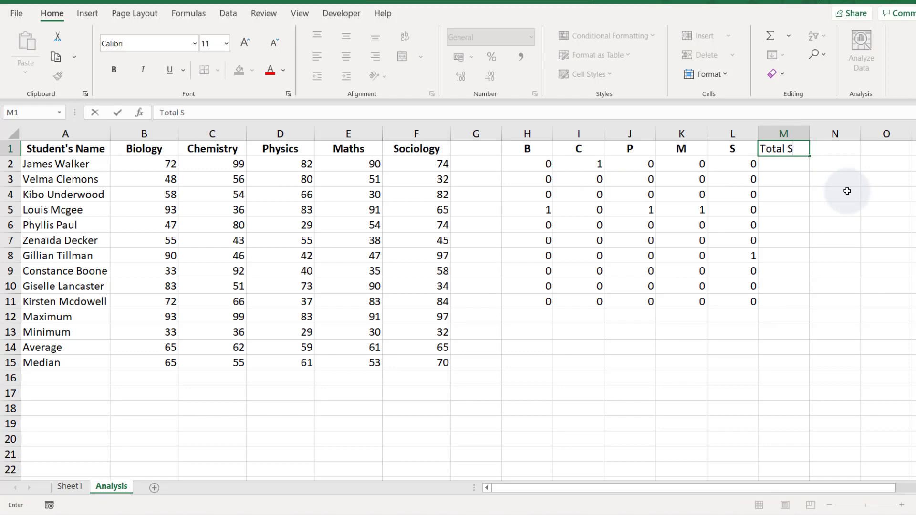
key(Return)
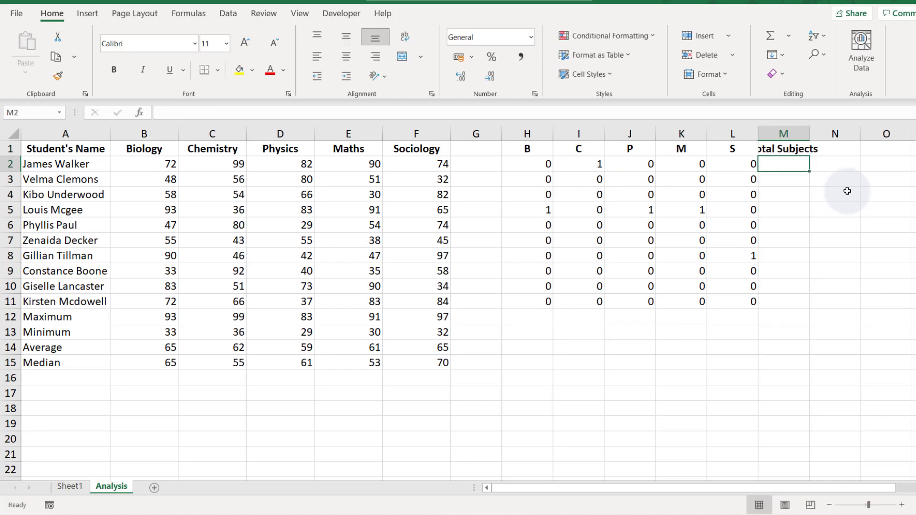
double_click(810, 134)
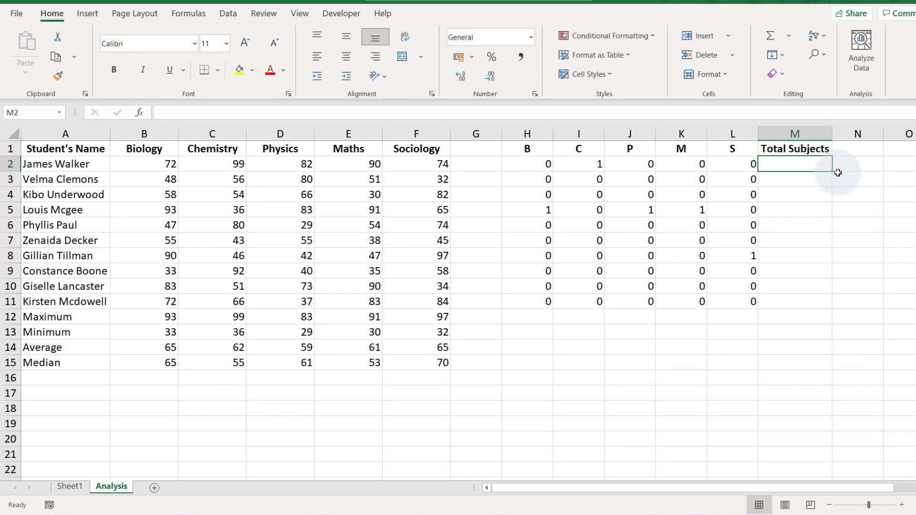
- Total the first student's flags in M2 with =SUM(H2:L2) and reselect that cell
key(alt+equal)
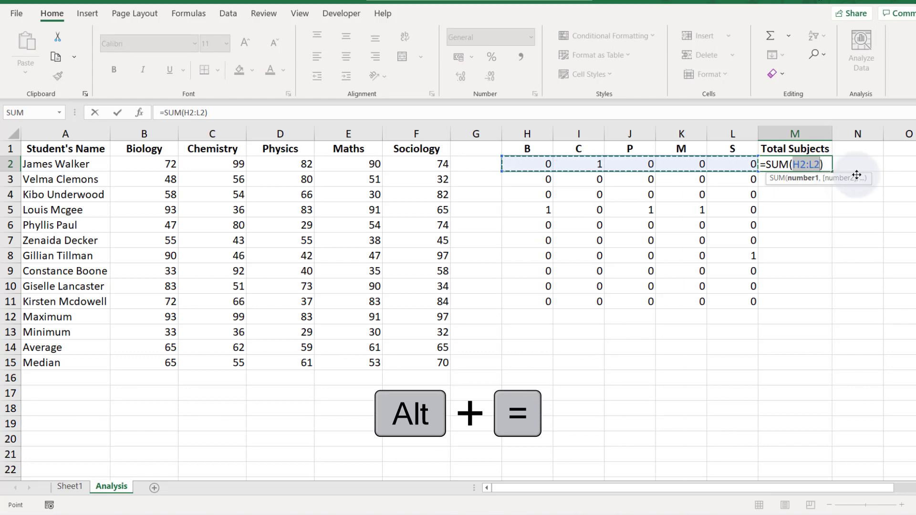
key(Return)
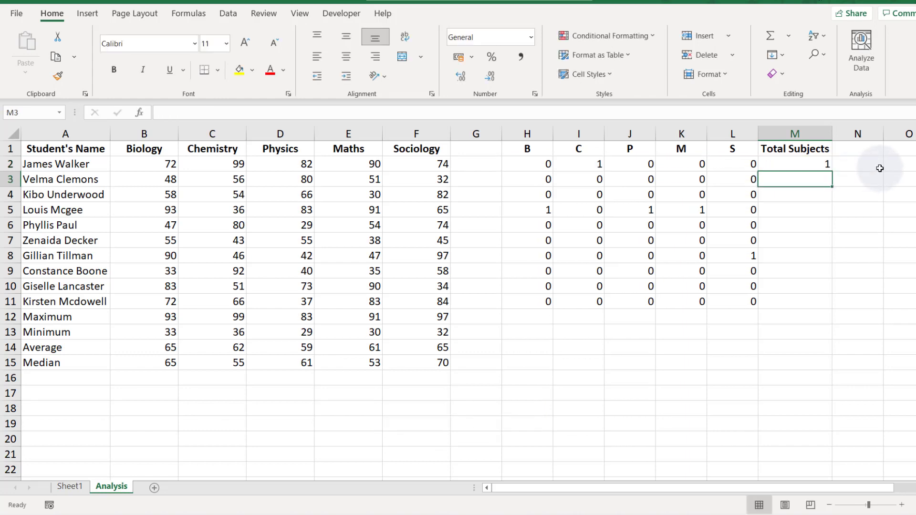
click(821, 167)
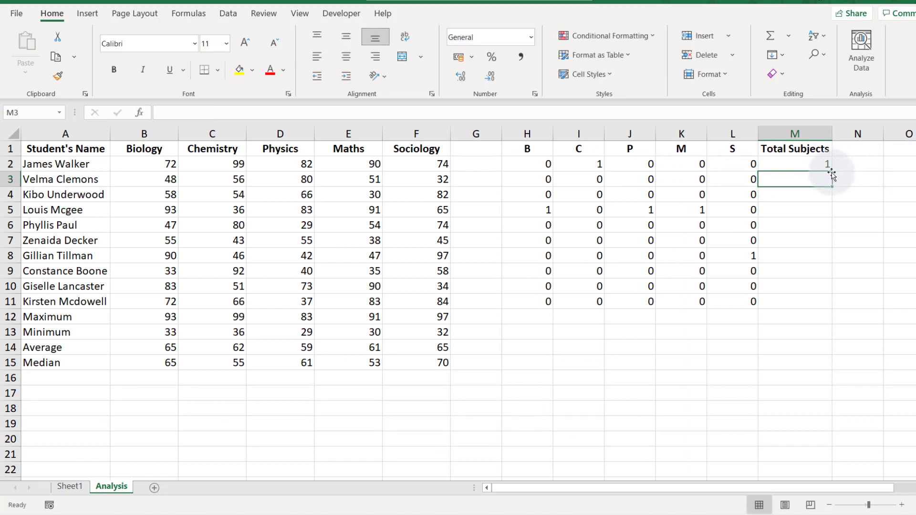
- Fill the M2 sum formula down to M11 so every student has a Total Subjects value
double_click(832, 171)
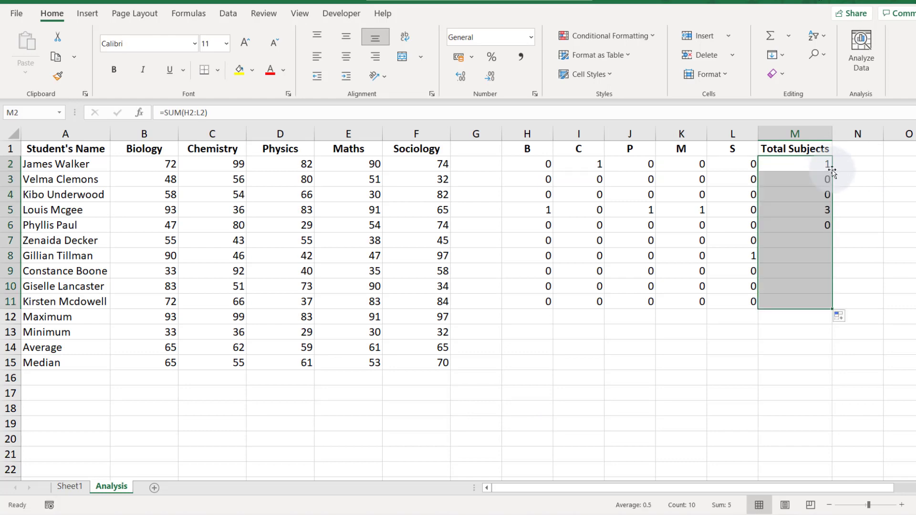
click(777, 319)
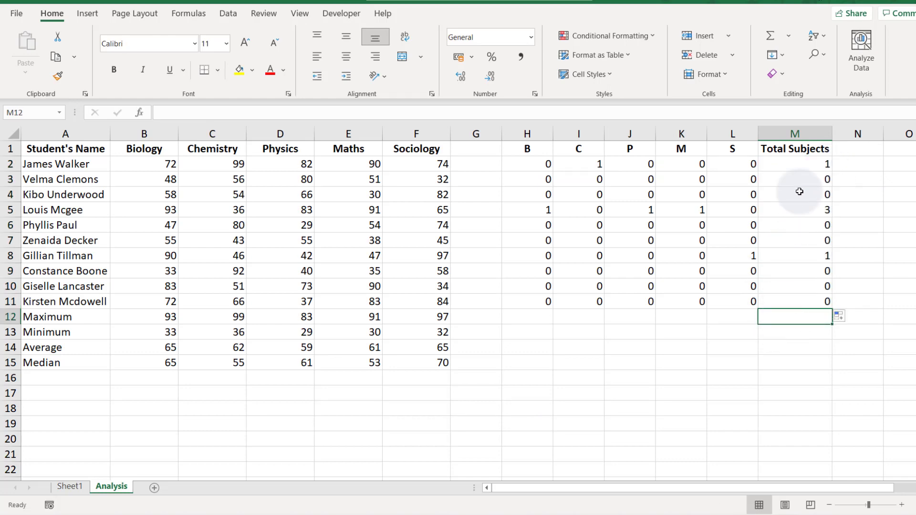
drag(793, 164, 804, 301)
- Calculate the highest Total Subjects value in M12 with =MAX(M2:M11) and check the formula
click(809, 315)
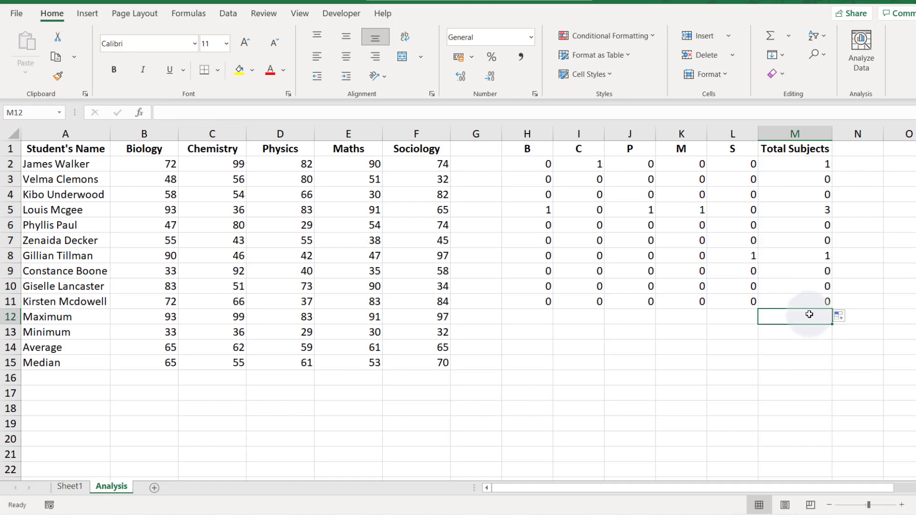
text(=max()
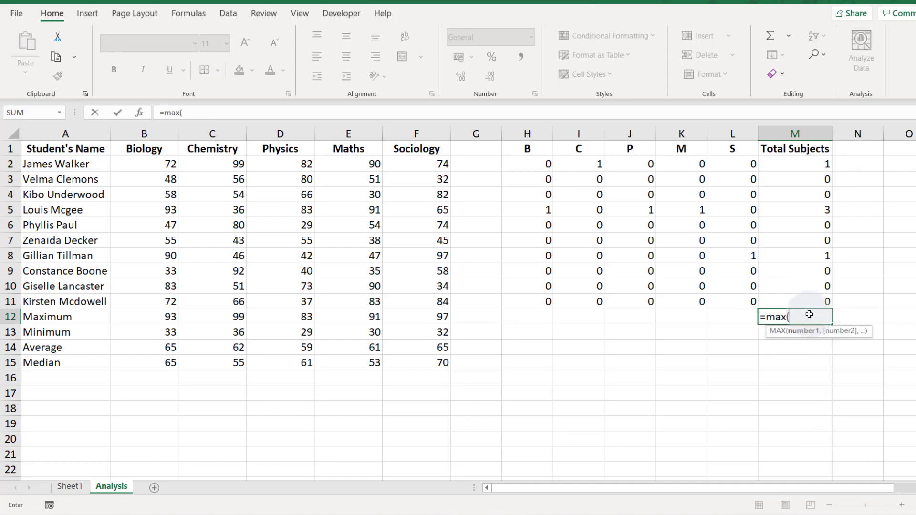
key(Up)
key(shift+Up)
key(shift+Up)
key(shift+Up)
key(shift+Up)
key(shift+Up)
key(shift+Up)
key(shift+Up)
key(shift+Up)
key(shift+Up)
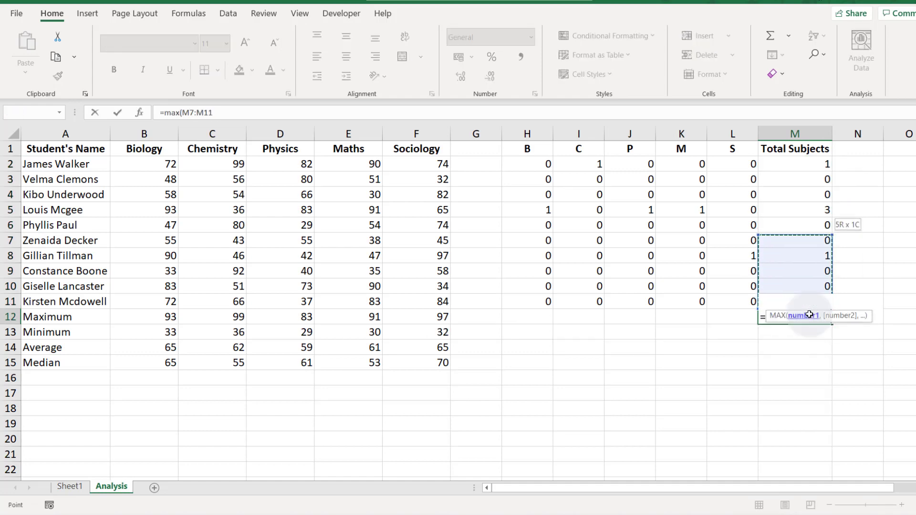
text())
key(Return)
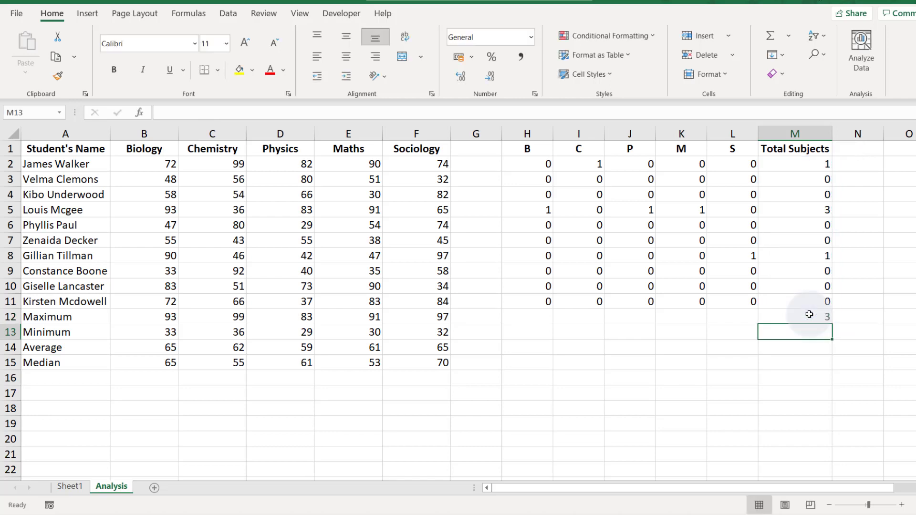
click(809, 316)
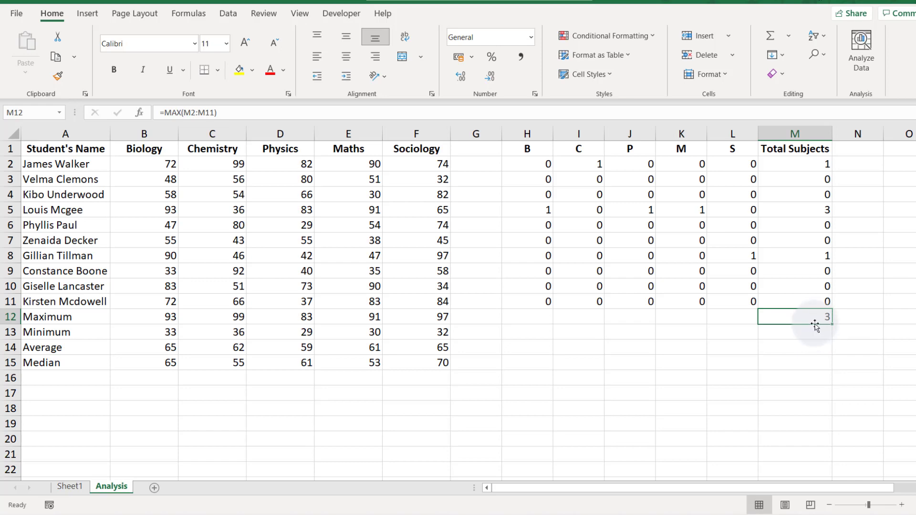
click(812, 330)
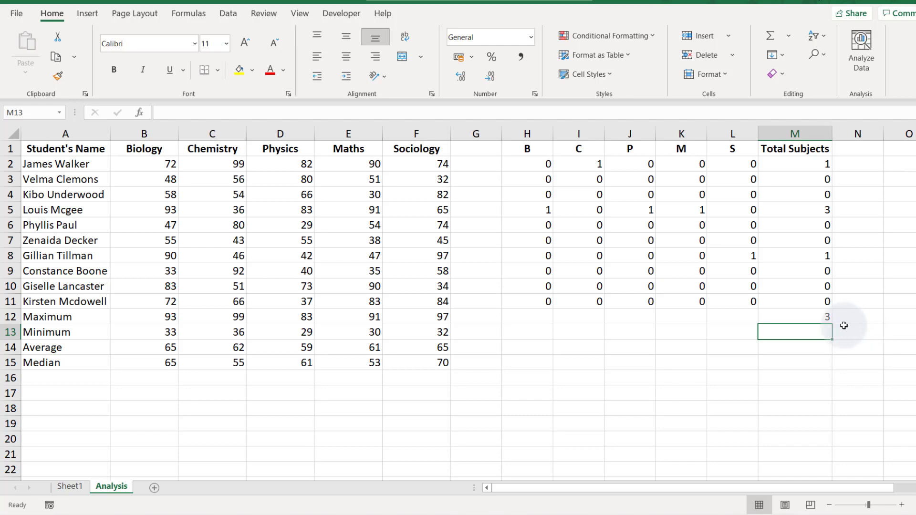
- Apply an Equal To conditional format to M2:M11, matching =$M$12, with Green Fill with Dark Green Text
click(815, 216)
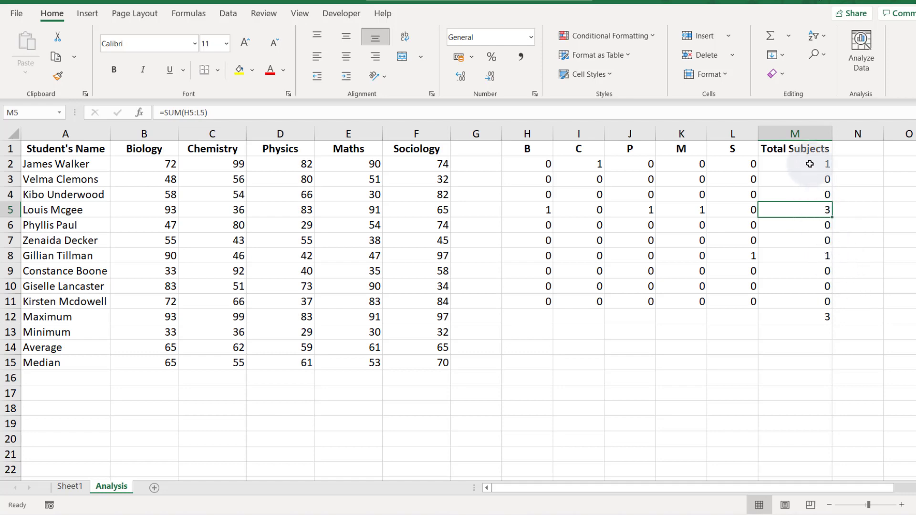
drag(810, 164, 810, 299)
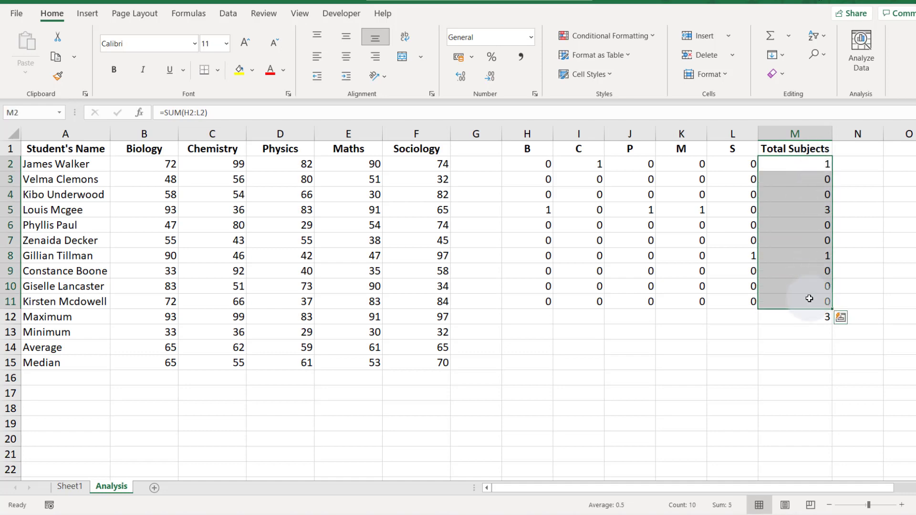
click(649, 35)
mouse_move(631, 63)
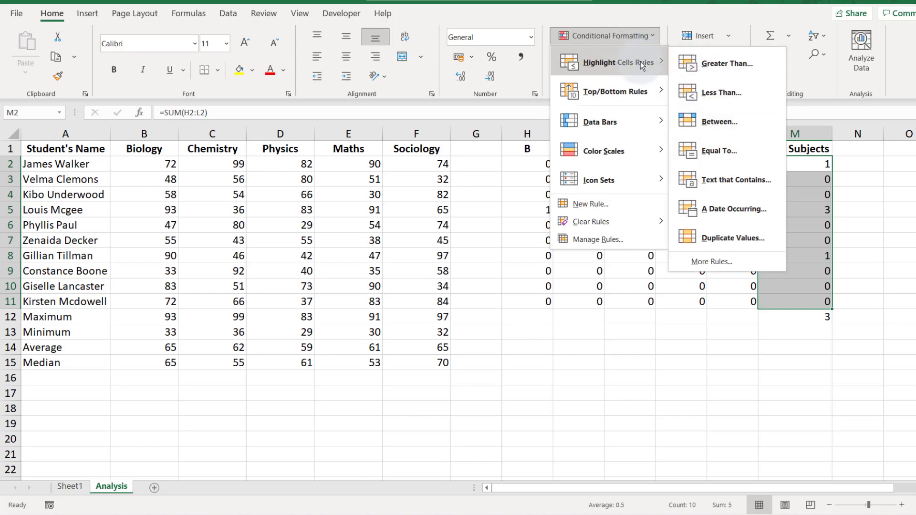
click(720, 155)
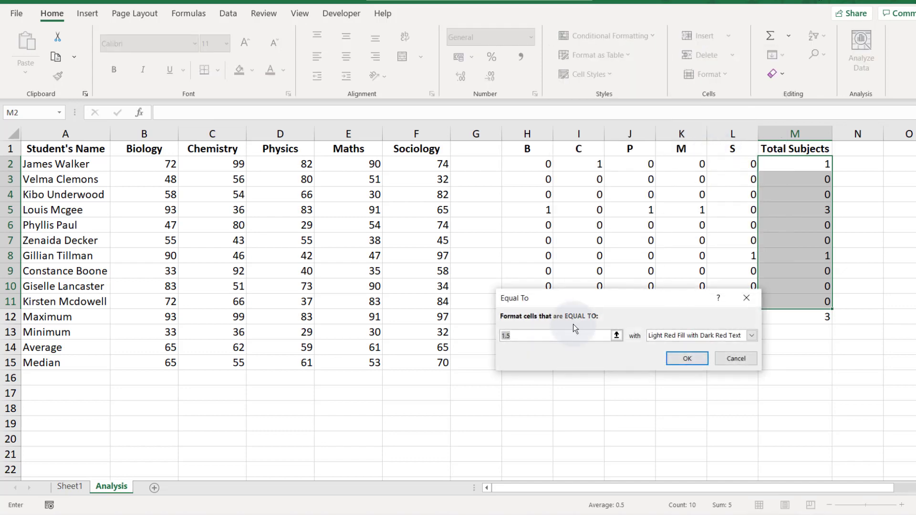
click(825, 318)
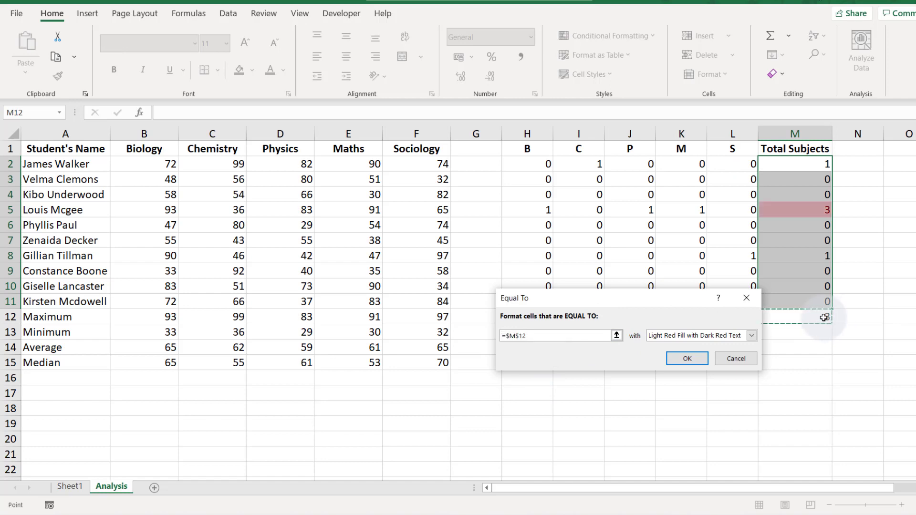
click(704, 337)
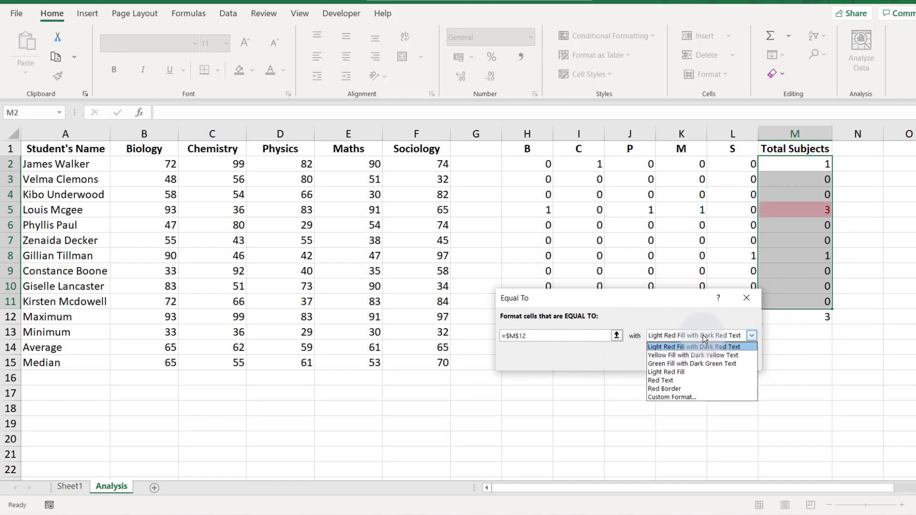
click(703, 363)
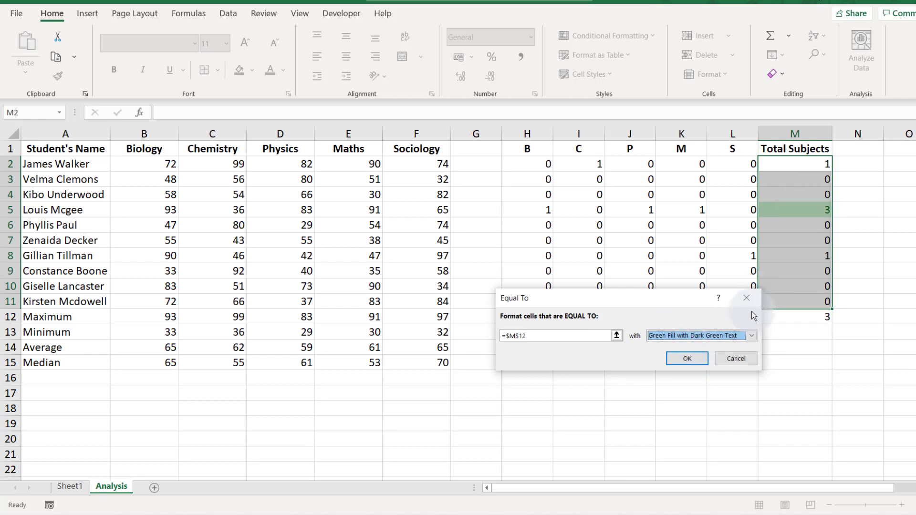
click(594, 351)
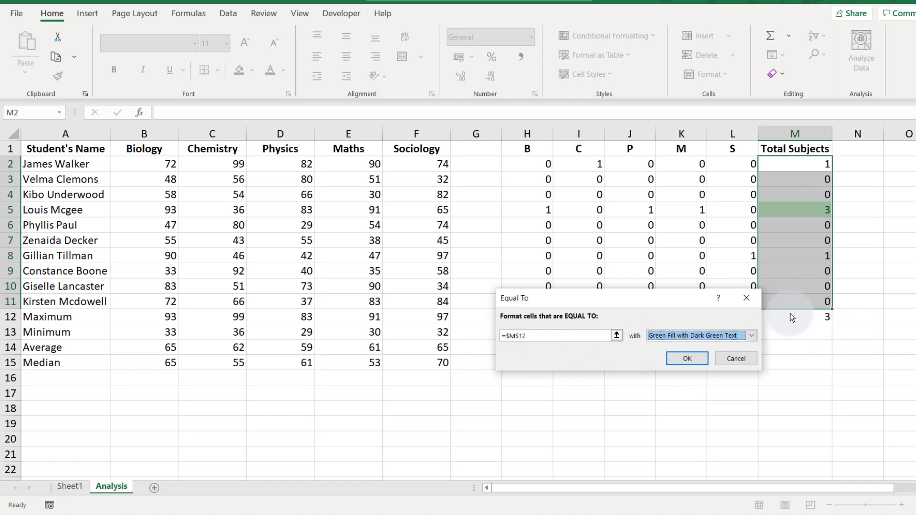
click(705, 358)
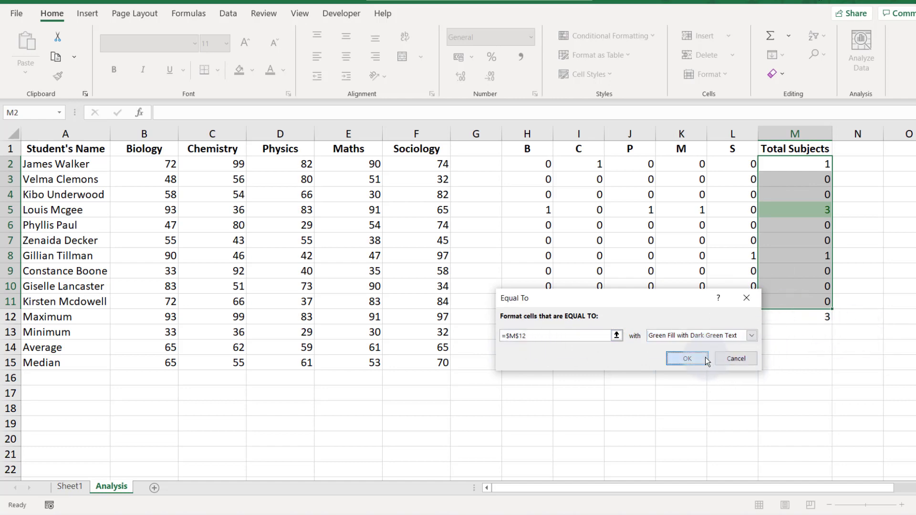
click(705, 358)
- Trace row 5 from the highlighted total in M5 back to the student's name in A5
click(797, 218)
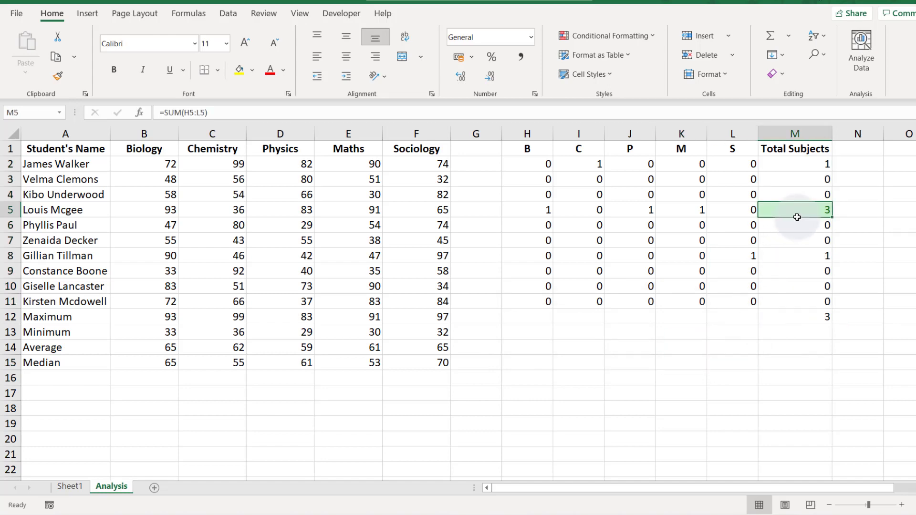
key(Left)
key(Left)
key(Left)
key(Left)
key(Left)
key(Left)
key(Left)
key(Left)
key(Left)
key(Left)
key(Left)
key(Left)
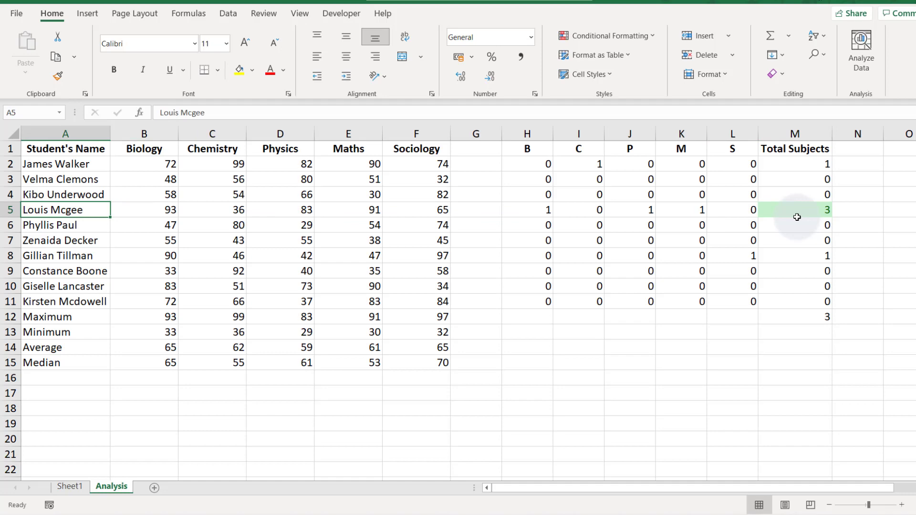
- Insert a new column at G, directly after Sociology, and enter the heading Total marks in G1
key(Right)
key(Right)
key(Right)
key(Right)
key(Right)
key(Right)
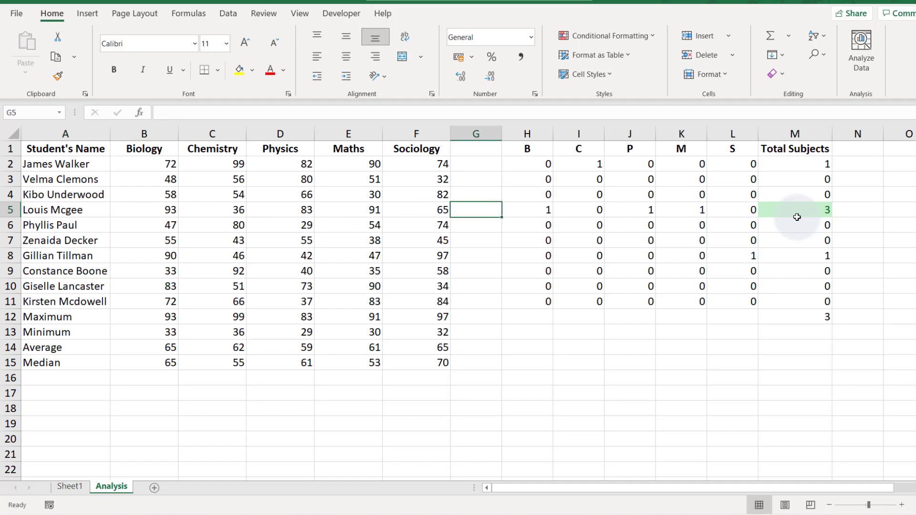
right_click(484, 133)
click(517, 232)
click(467, 150)
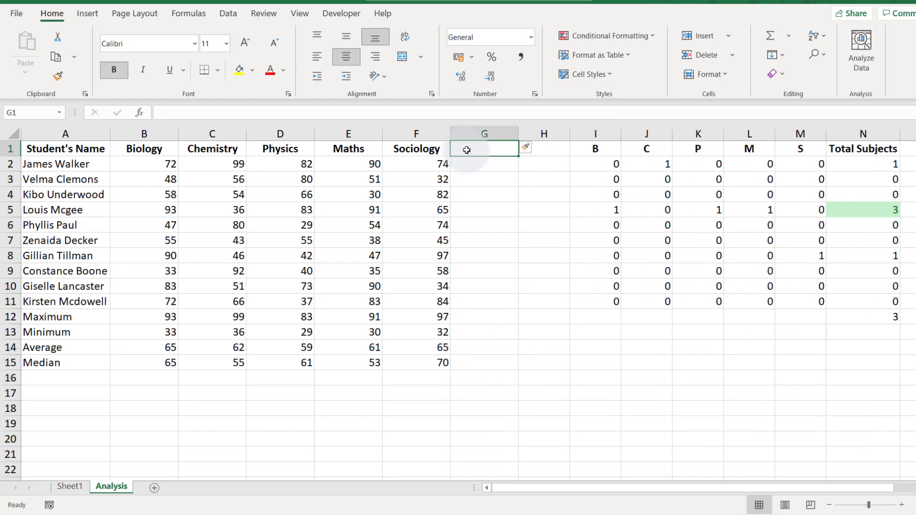
text(Total marks)
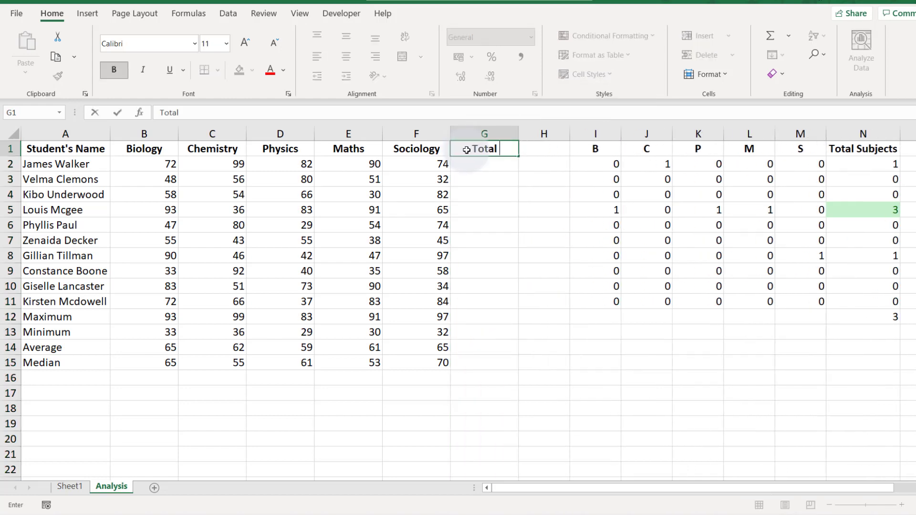
key(Return)
- Sum the first student's marks in G2 with =SUM(B2:F2) and fill the formula down to G11
text(=)
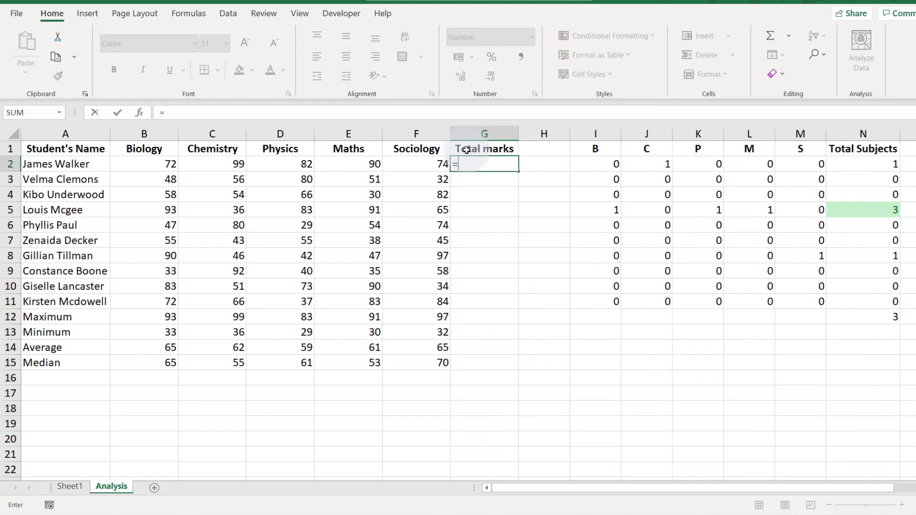
text(sum()
key(Left)
key(shift+Left)
key(shift+Left)
key(shift+Left)
key(shift+Left)
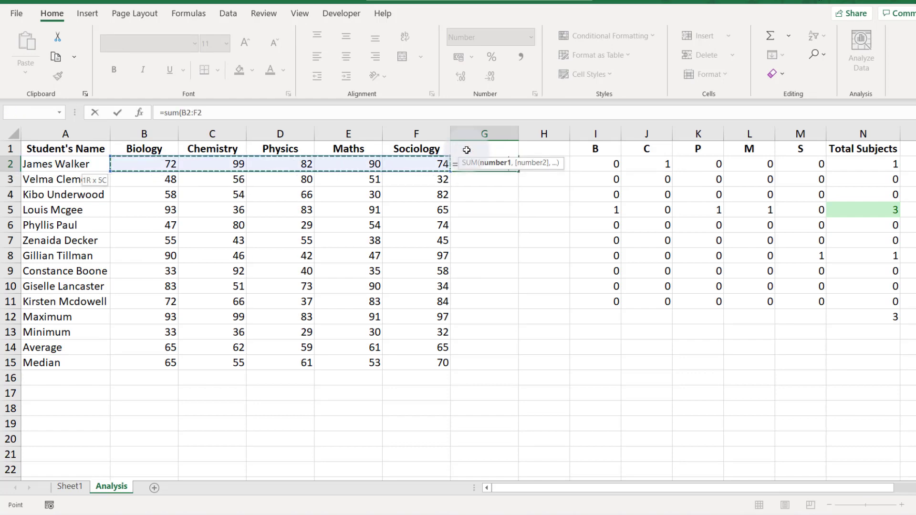
key(Return)
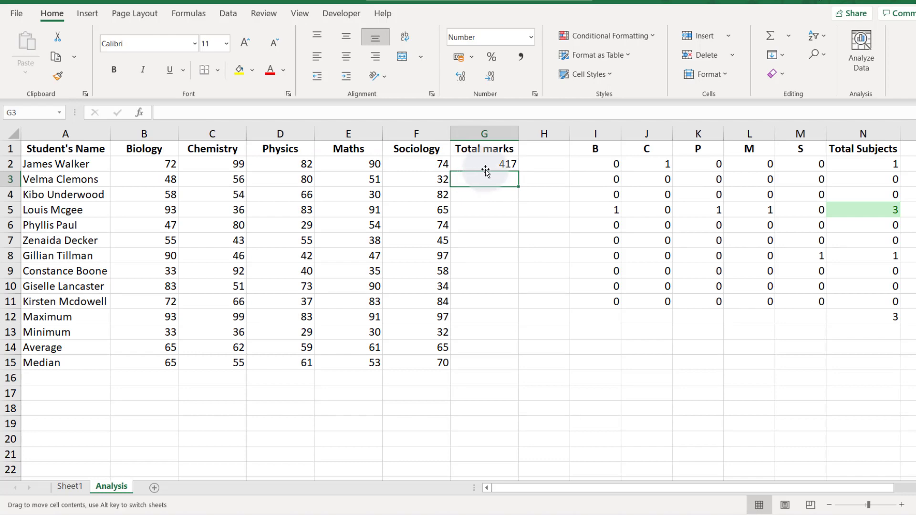
click(514, 165)
drag(520, 168, 517, 308)
- Enter the heading rank in H1, beside Total marks
click(544, 152)
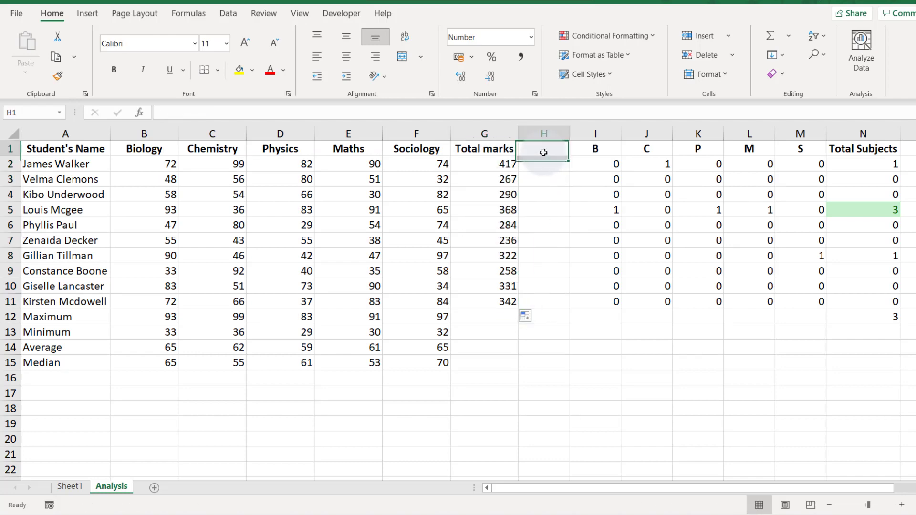
text(Rank()
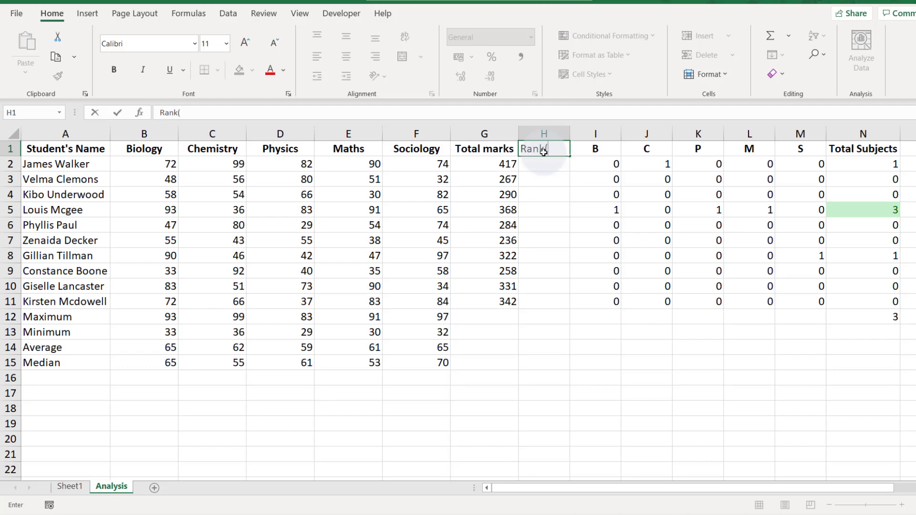
key(BackSpace)
key(BackSpace)
key(BackSpace)
key(BackSpace)
text(rank)
key(Return)
- Rank the first student's total in H2 in descending order with =RANK(G2,$G$2:$G$11,0)
text(=rank()
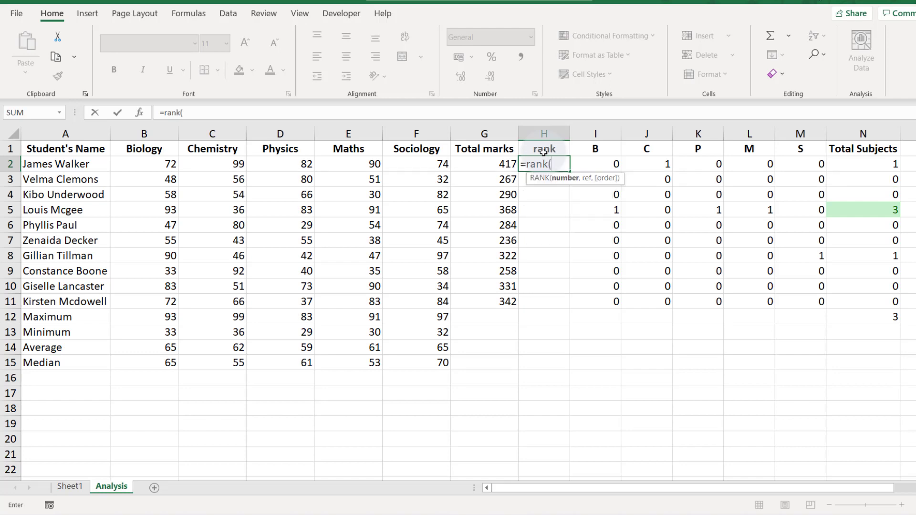
key(Left)
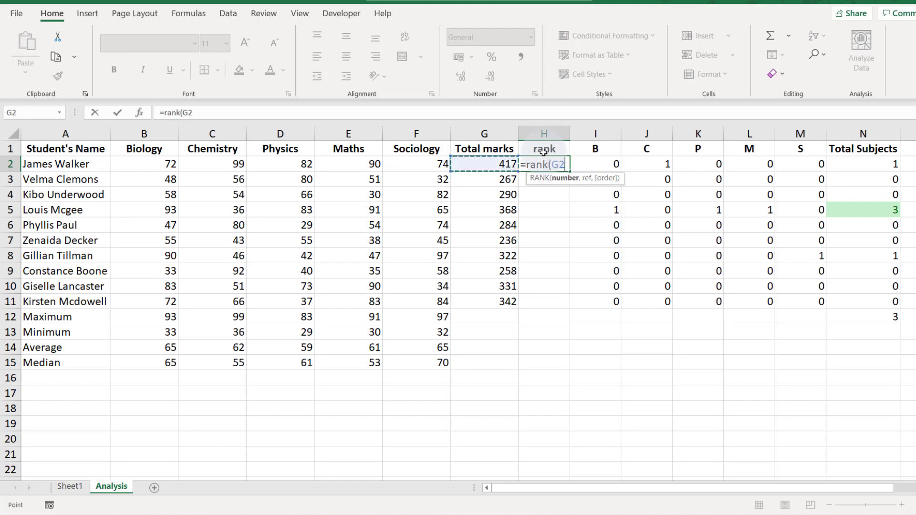
text(,)
key(Left)
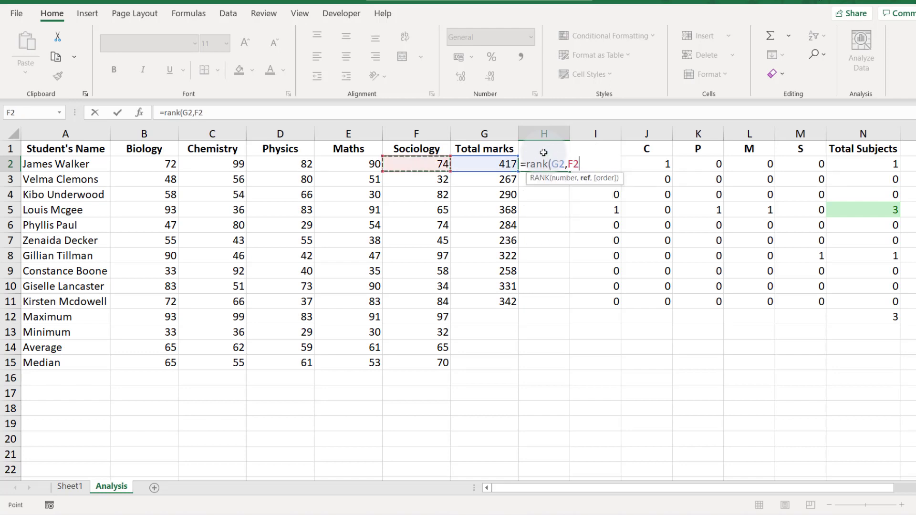
key(Right)
key(shift+Down)
key(shift+Down)
key(shift+Down)
key(shift+Down)
key(shift+Down)
key(shift+Down)
key(shift+Down)
key(shift+Down)
key(shift+Down)
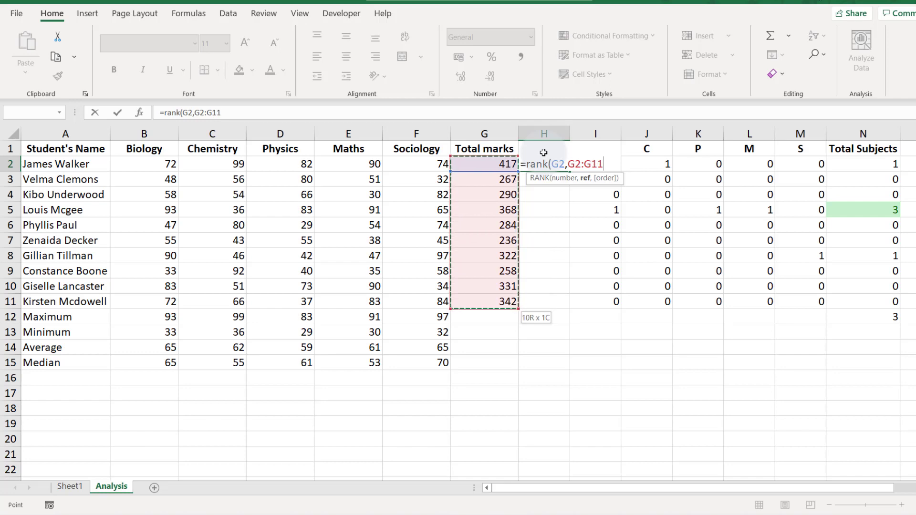
key(F4)
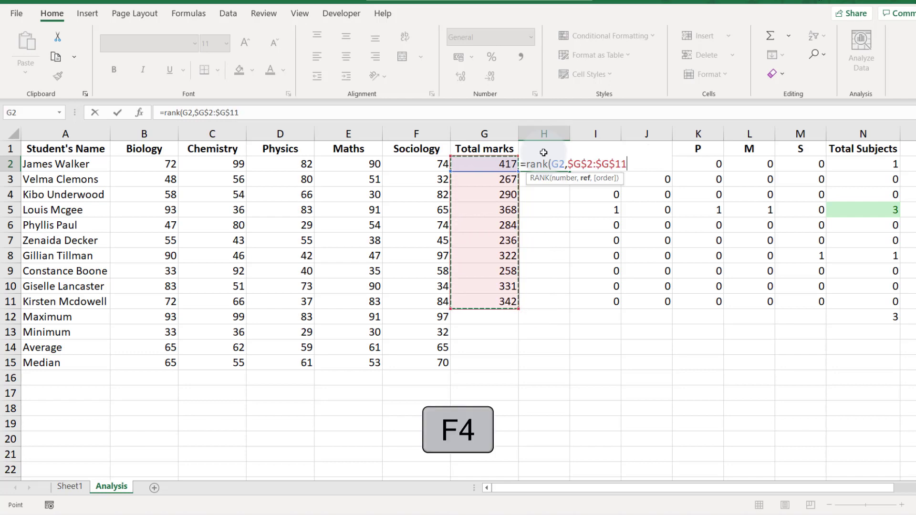
text(,0))
key(Return)
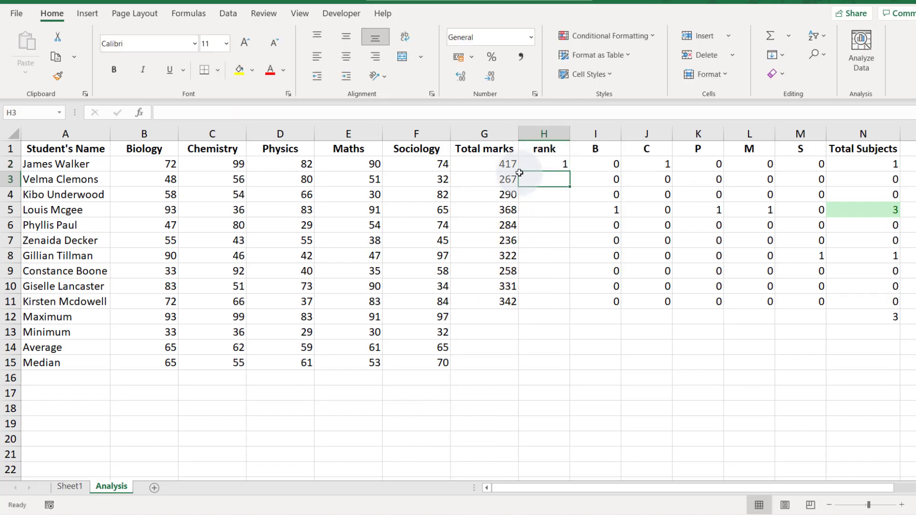
- Fill the rank formula down to H11 and check the formulas in H5, H2 and N2
click(549, 164)
drag(570, 171, 559, 301)
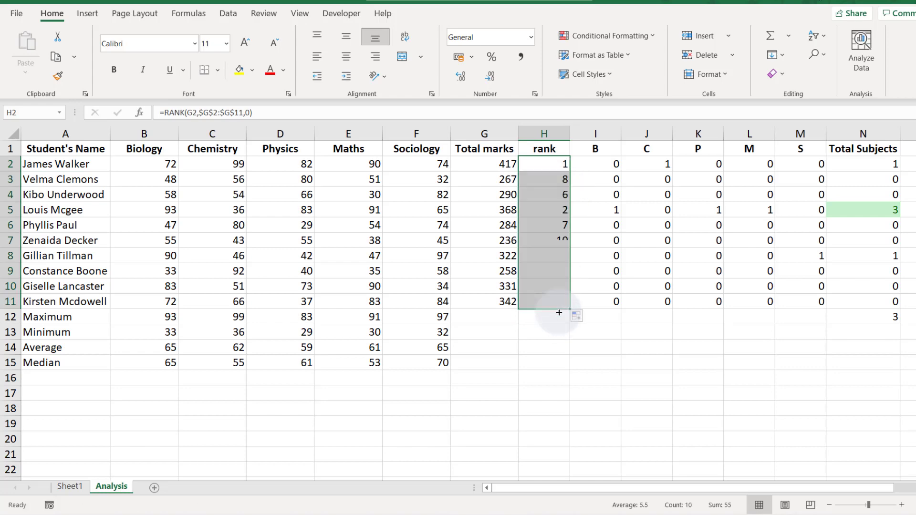
click(540, 216)
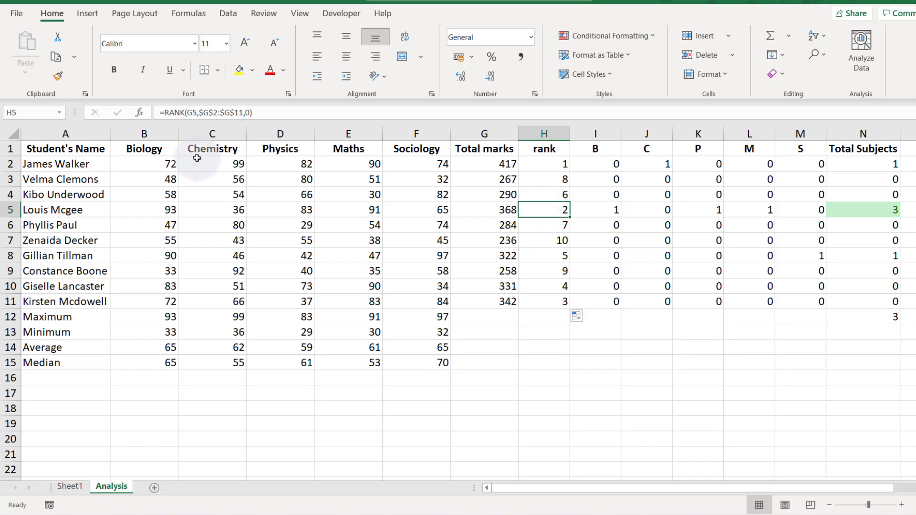
click(555, 165)
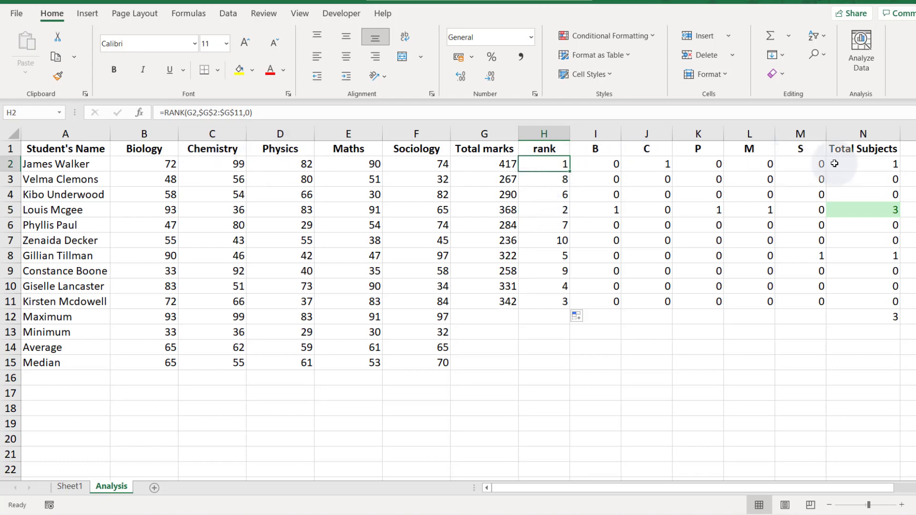
click(867, 164)
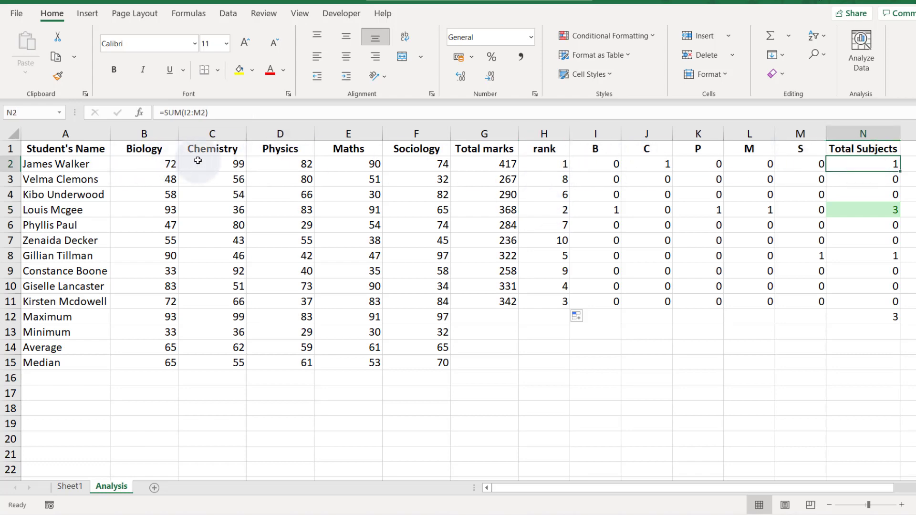